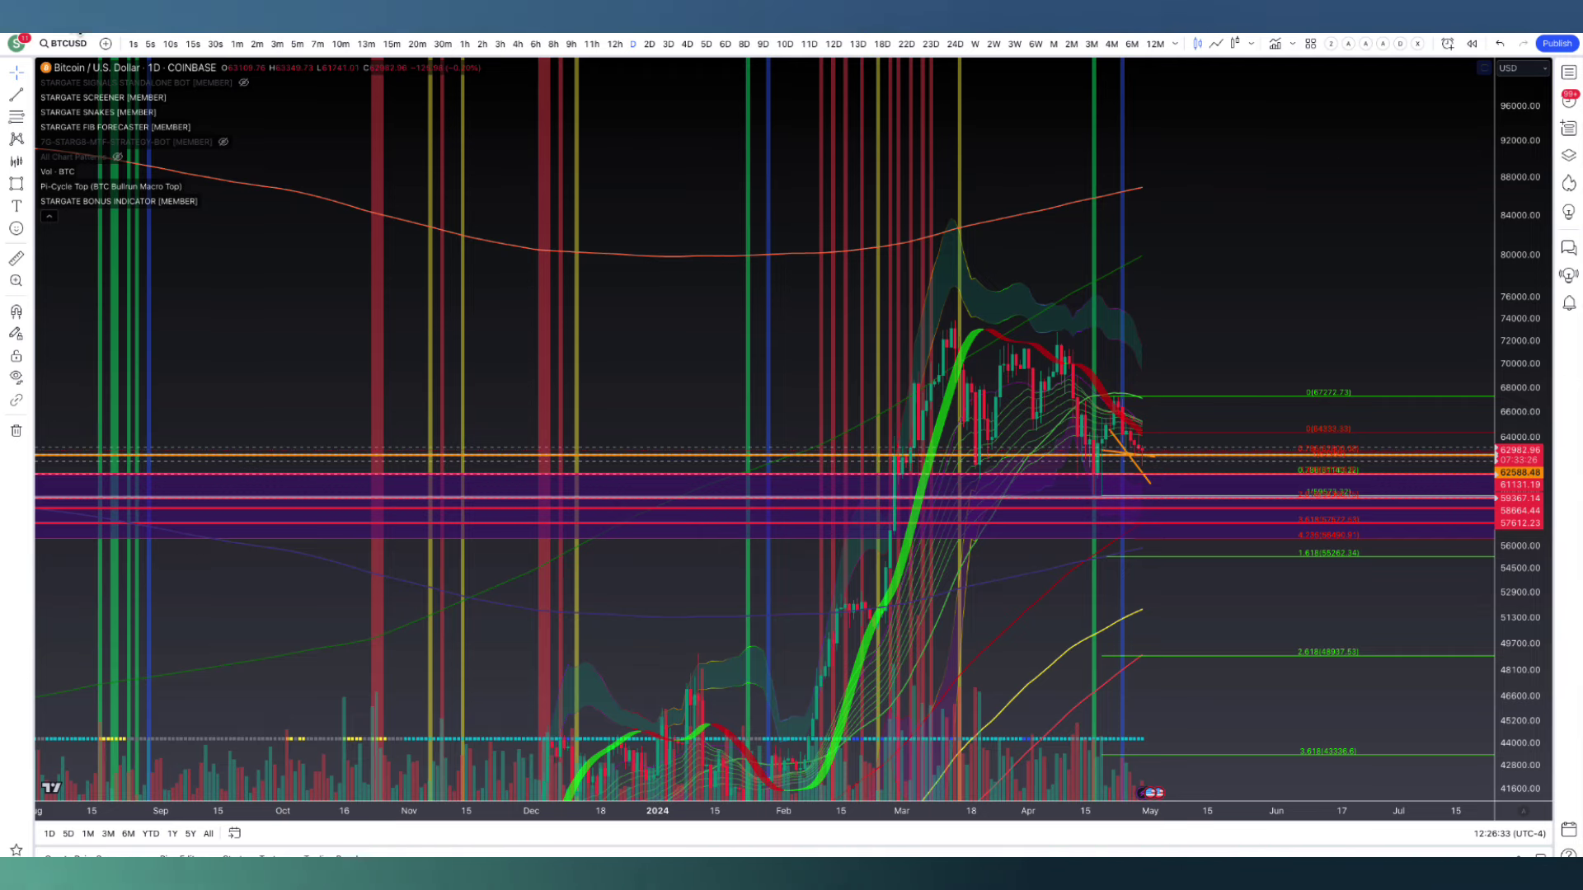
- Switch to the three-chart macro layout and widen the active US Government Bonds 10 YR Yield chart to fill most of the window
click(116, 28)
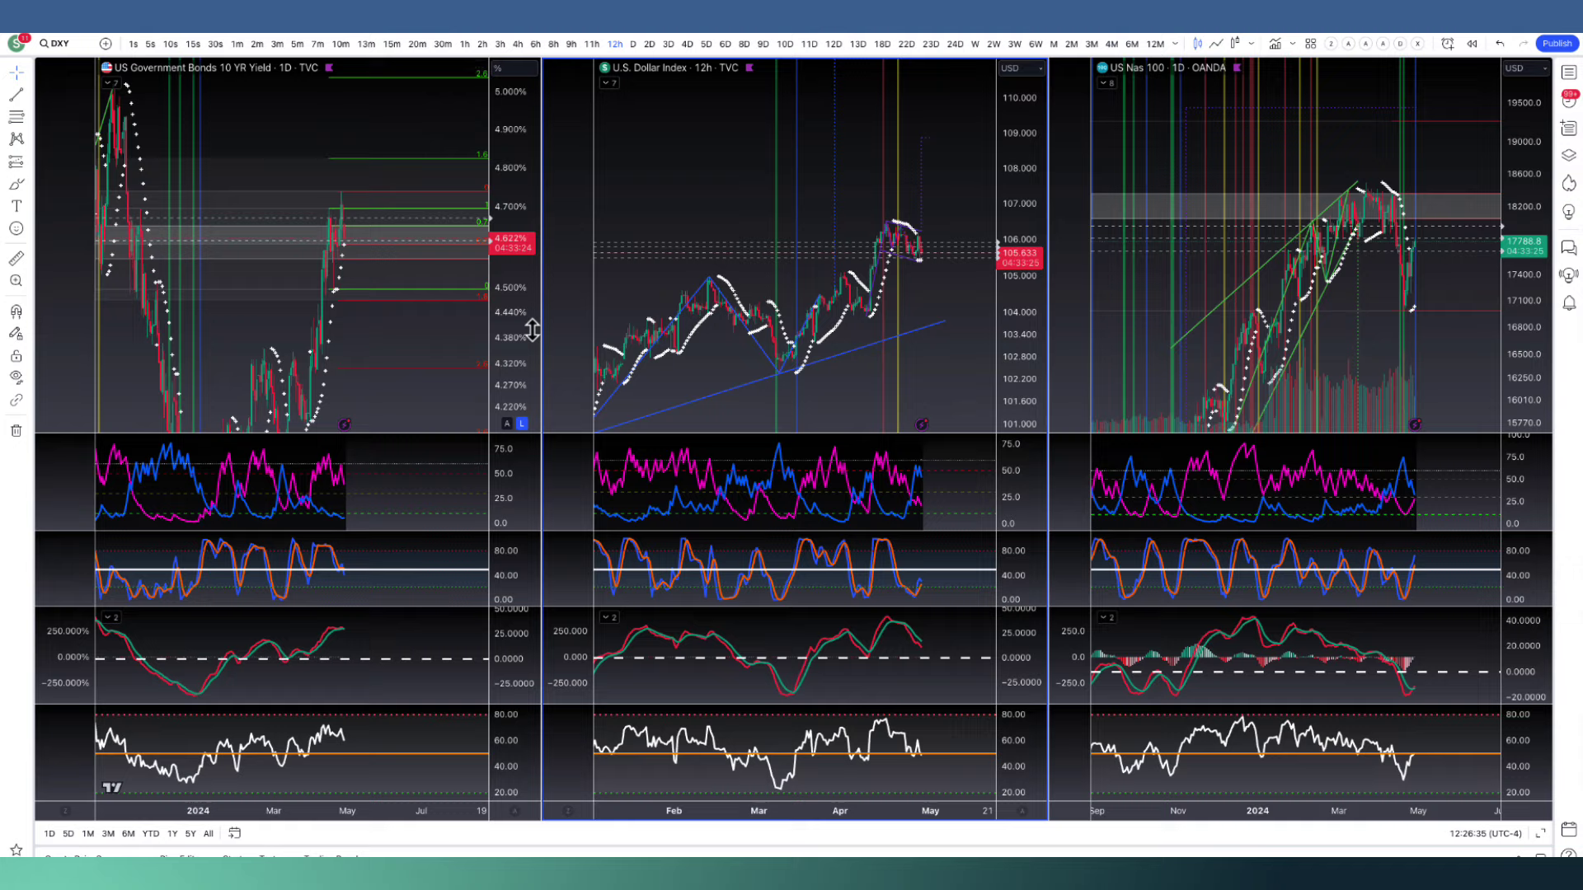
drag(542, 330, 954, 343)
drag(1050, 324, 1353, 346)
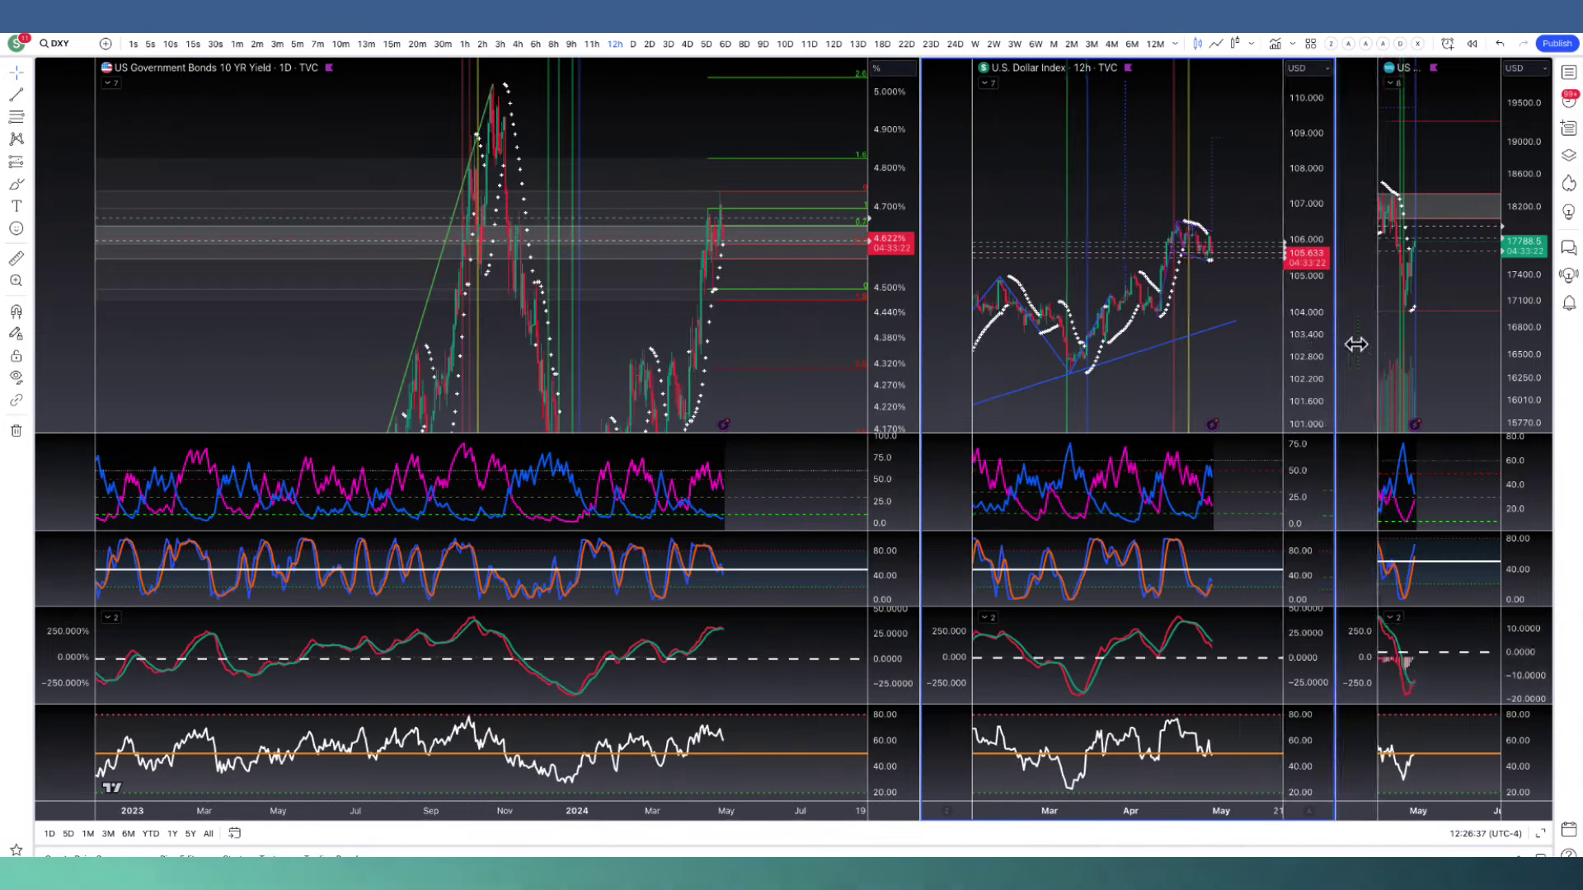
drag(911, 353, 1179, 376)
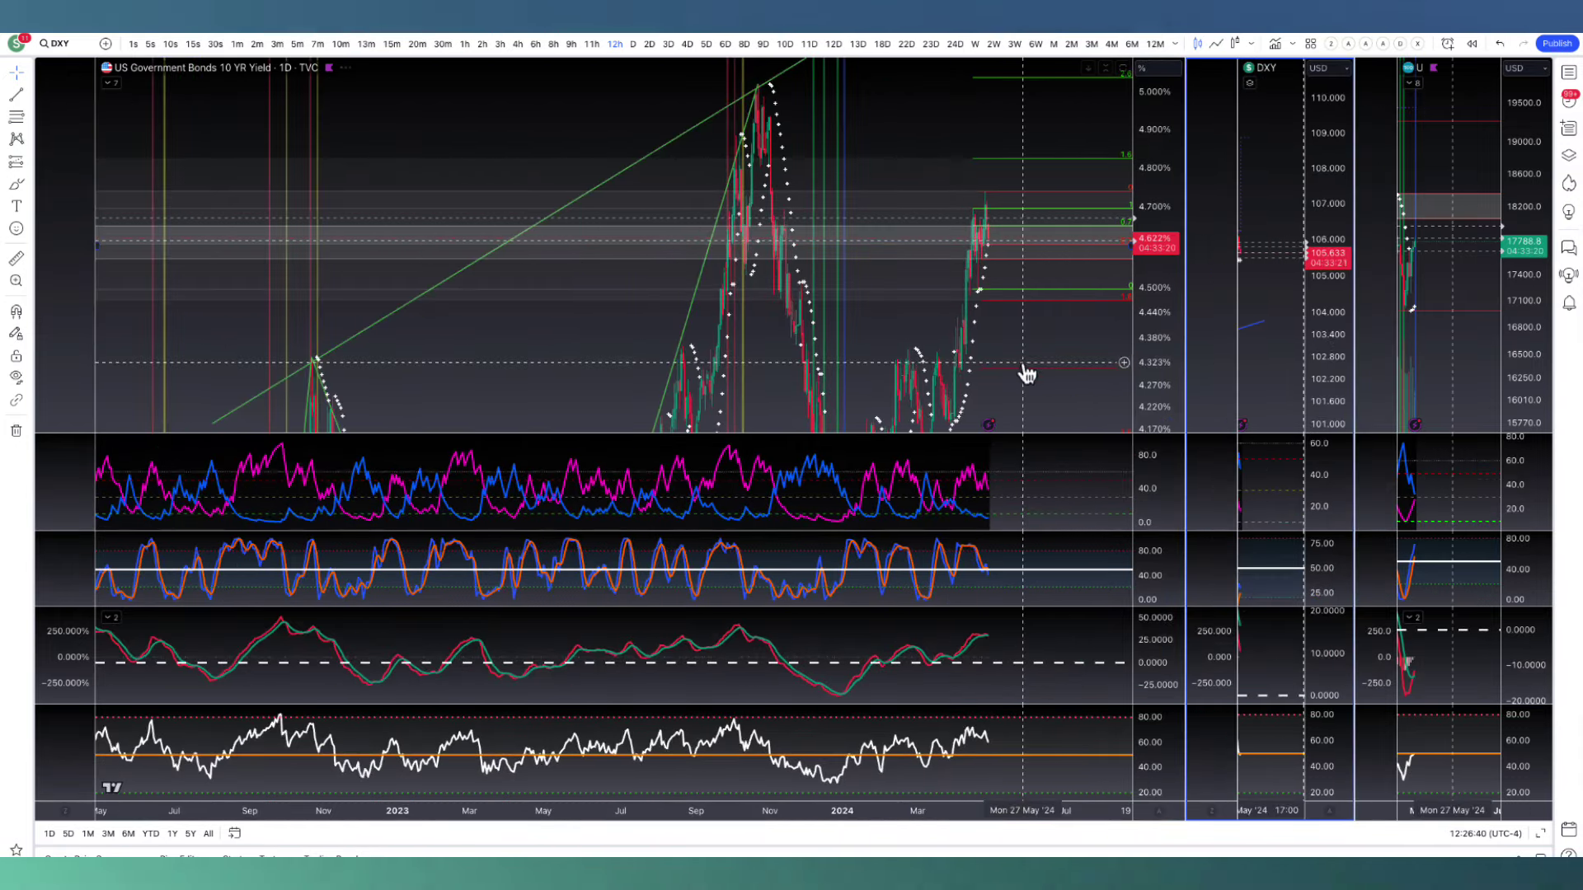
click(1023, 361)
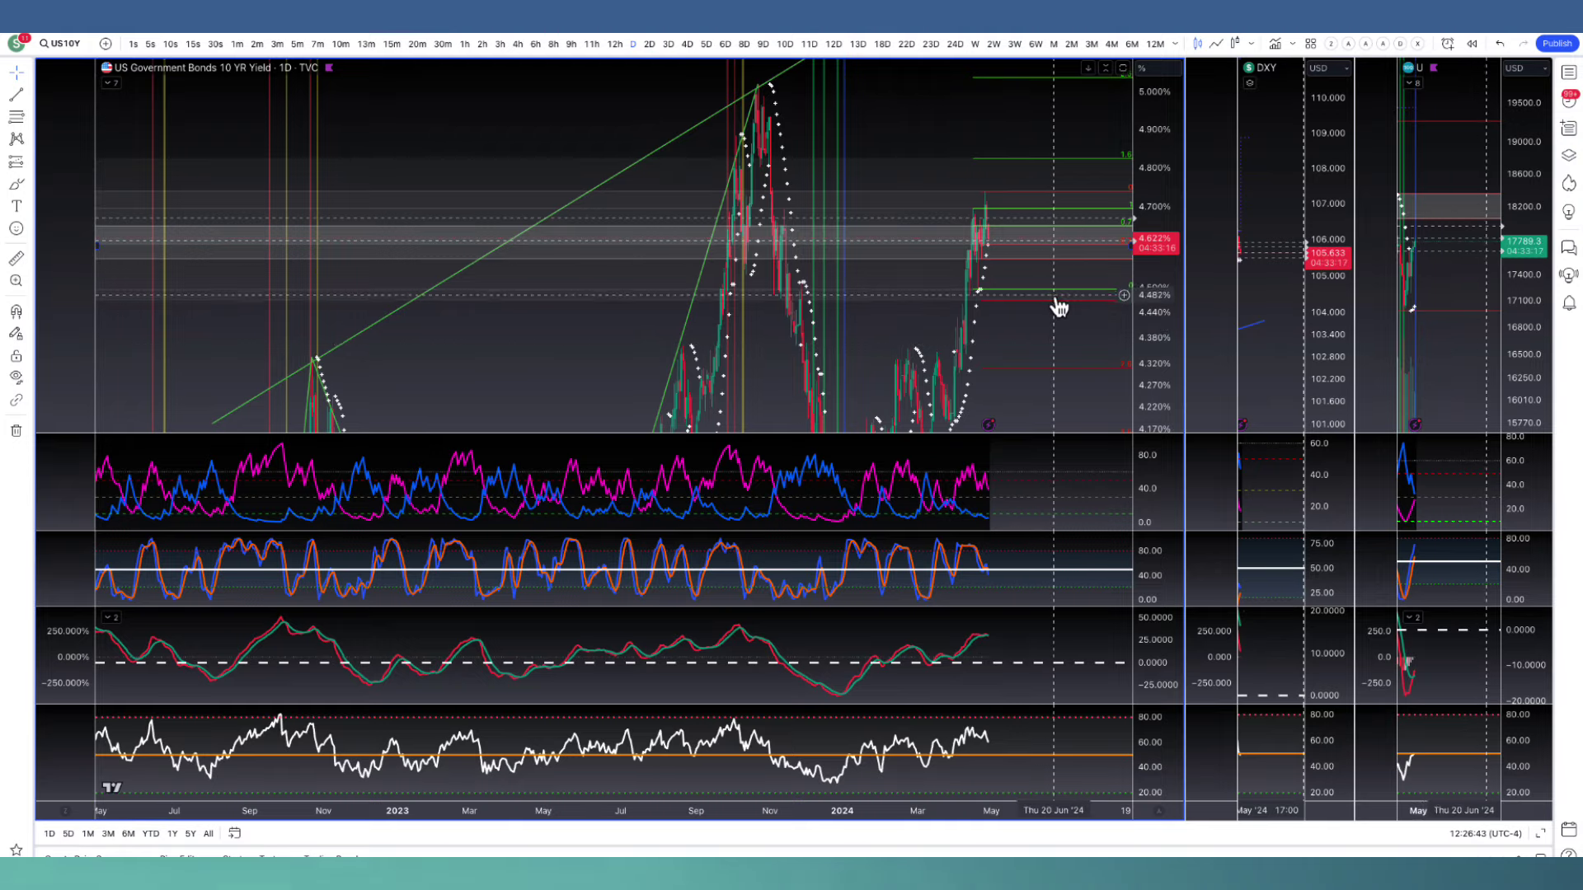
- Examine the 10-year yield's recent daily candles up close and its momentum oscillator at full height, restoring the stacked chart view
scroll(1072, 297, up, 2)
drag(1143, 248, 1114, 382)
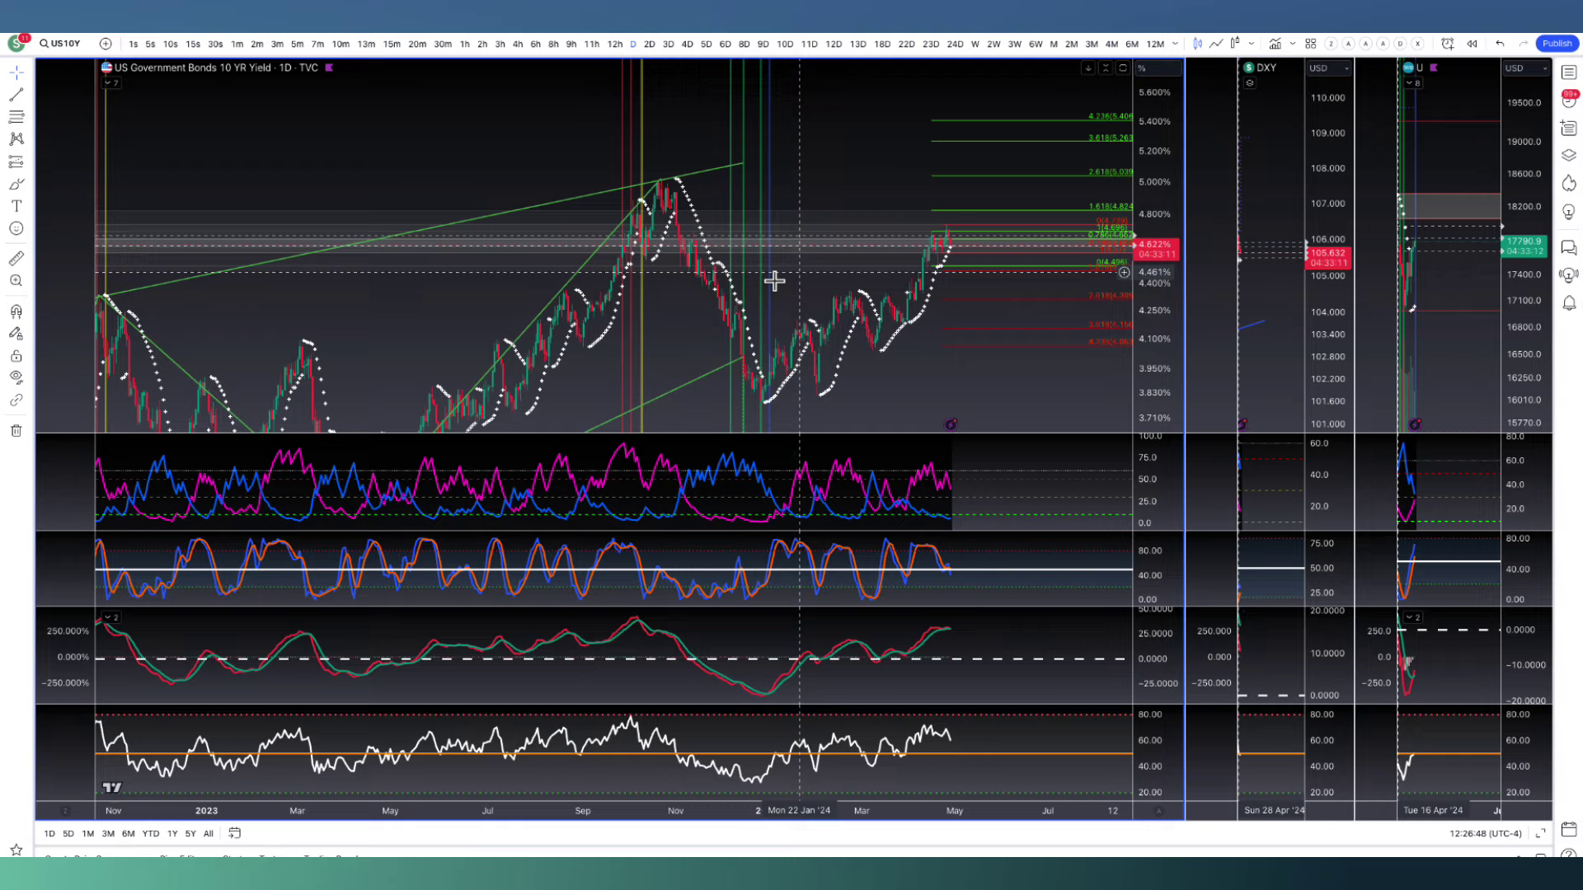
scroll(795, 269, up, 2)
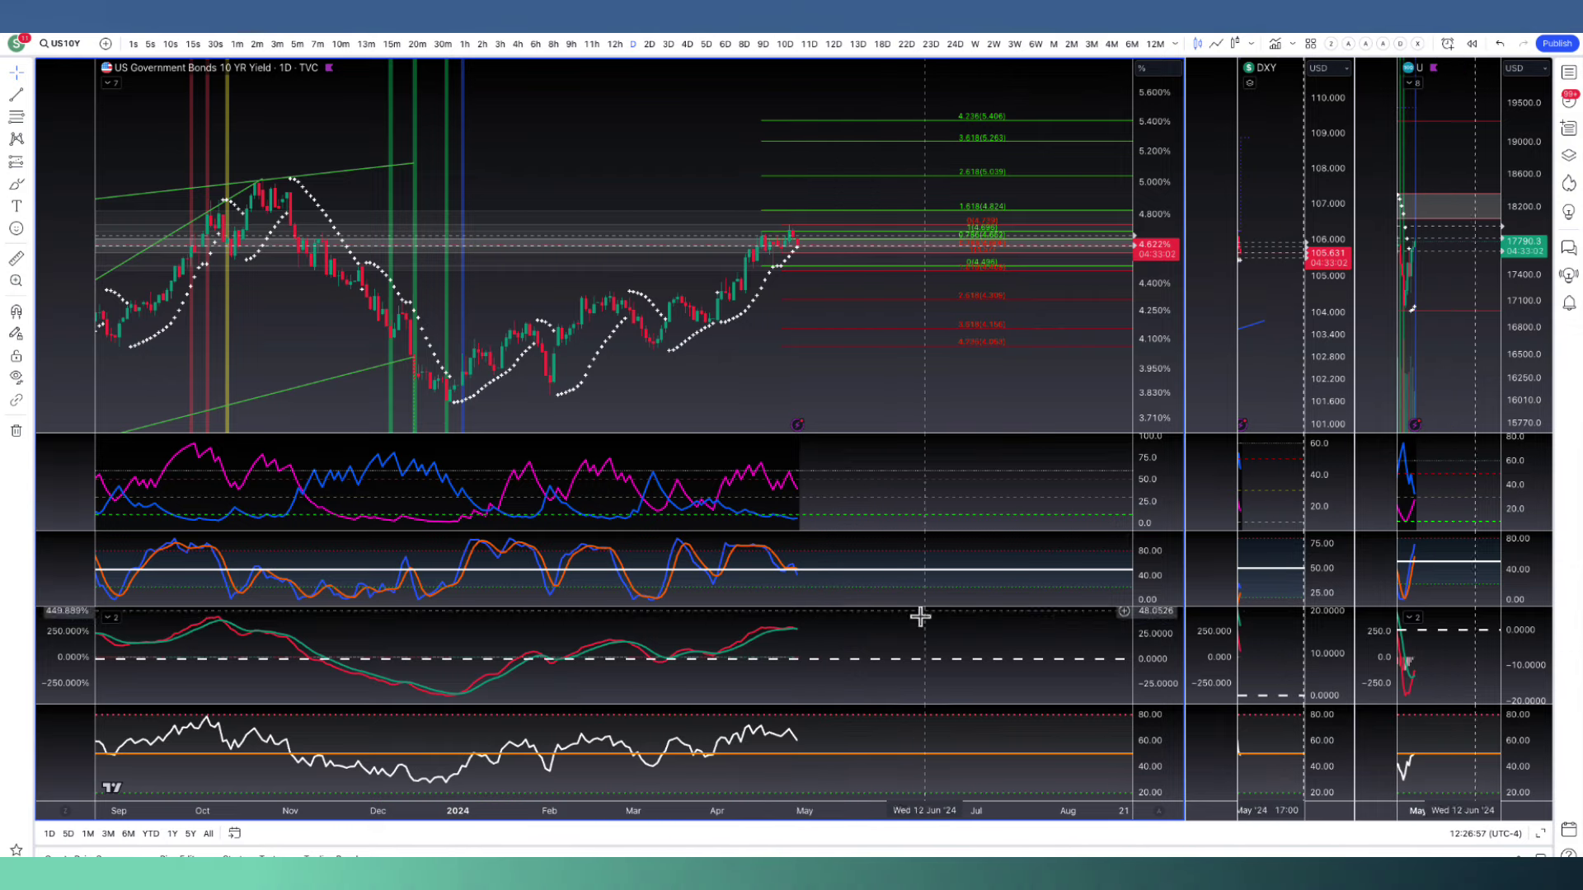
drag(1152, 381, 1148, 130)
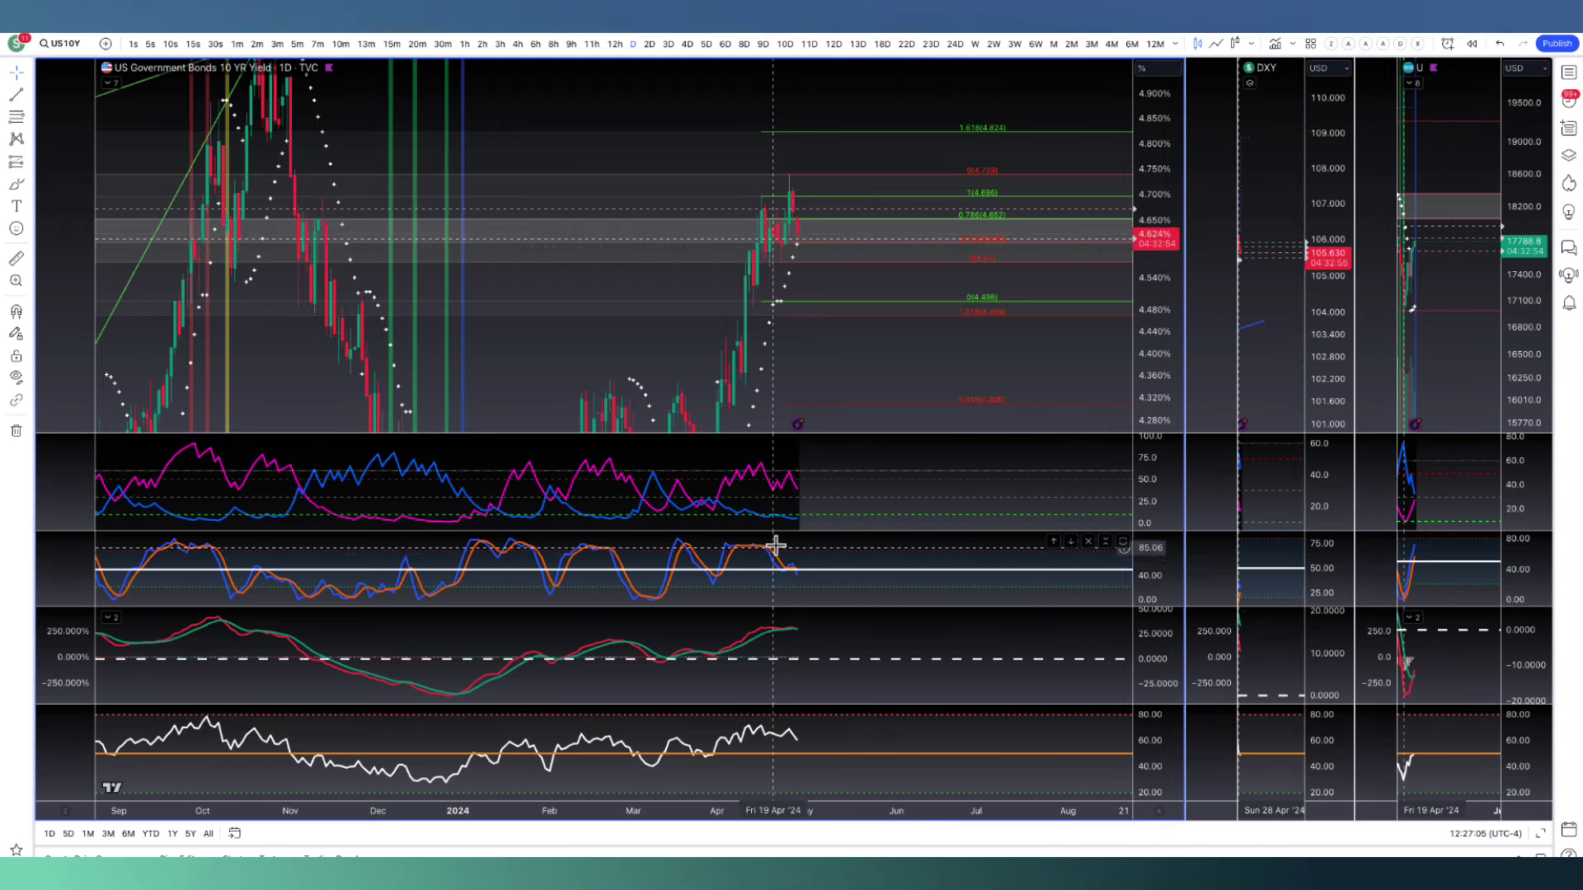
double_click(806, 631)
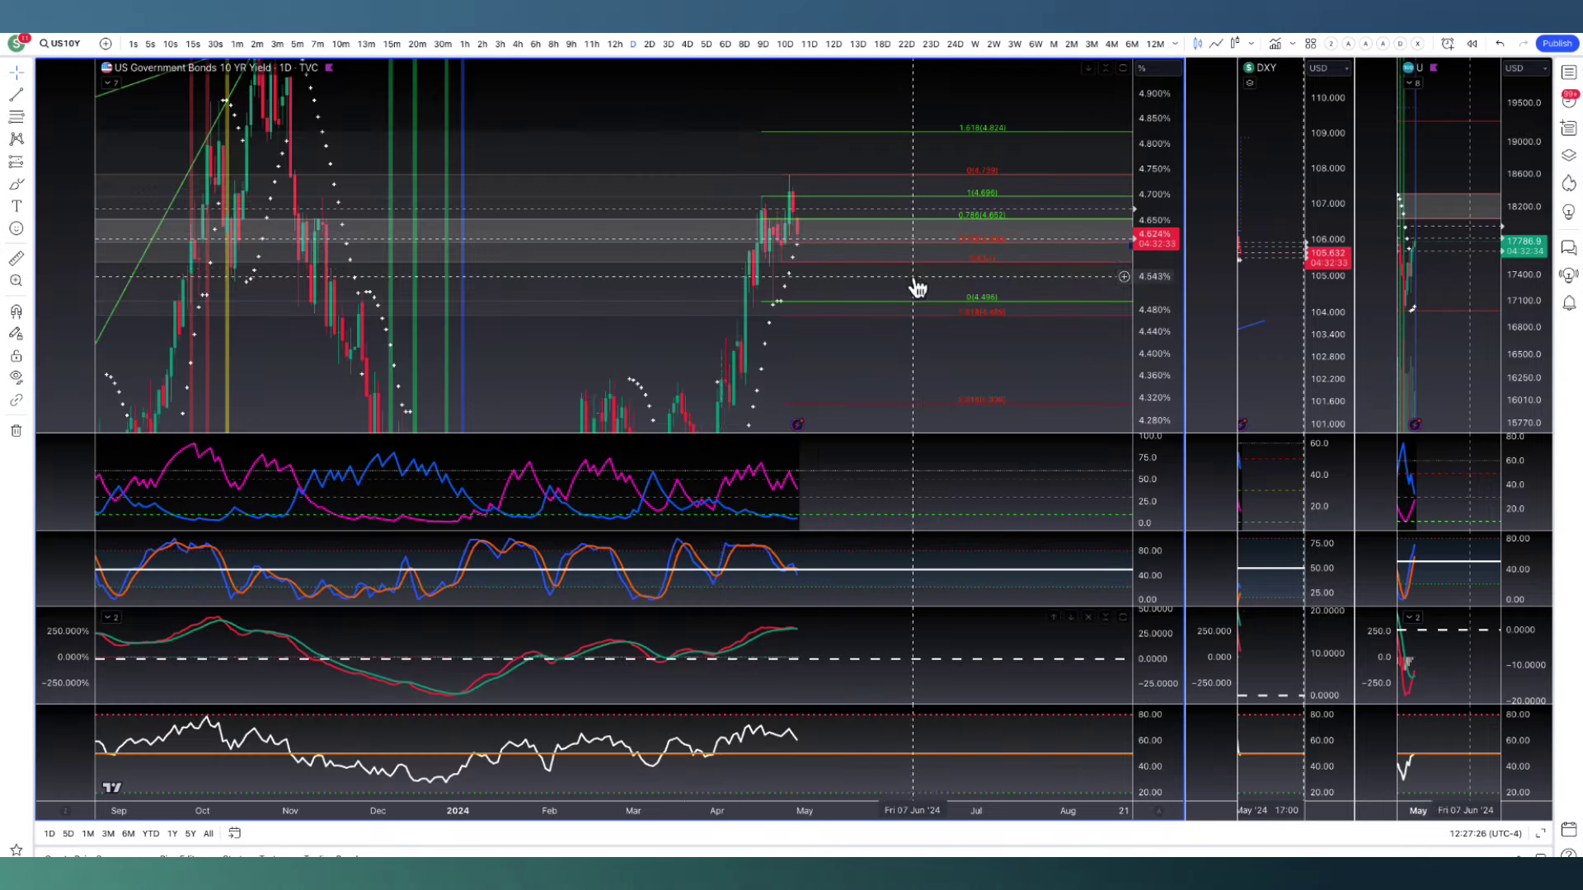
double_click(911, 283)
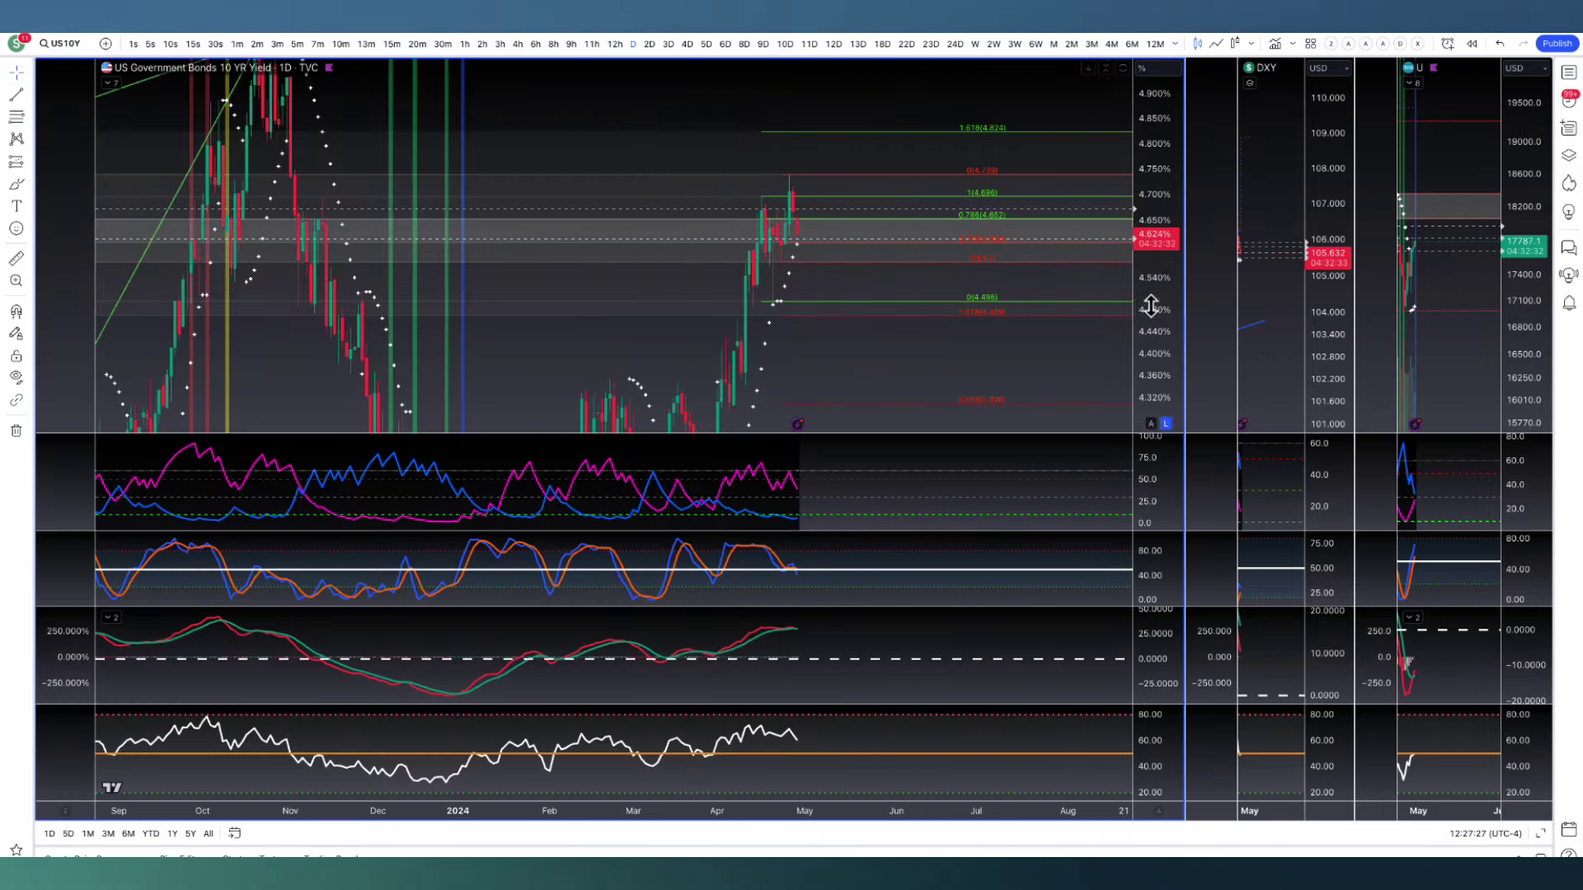
- Widen the U.S. Dollar Index chart, inspect its recent candles and set its interval to daily
drag(1187, 292, 654, 283)
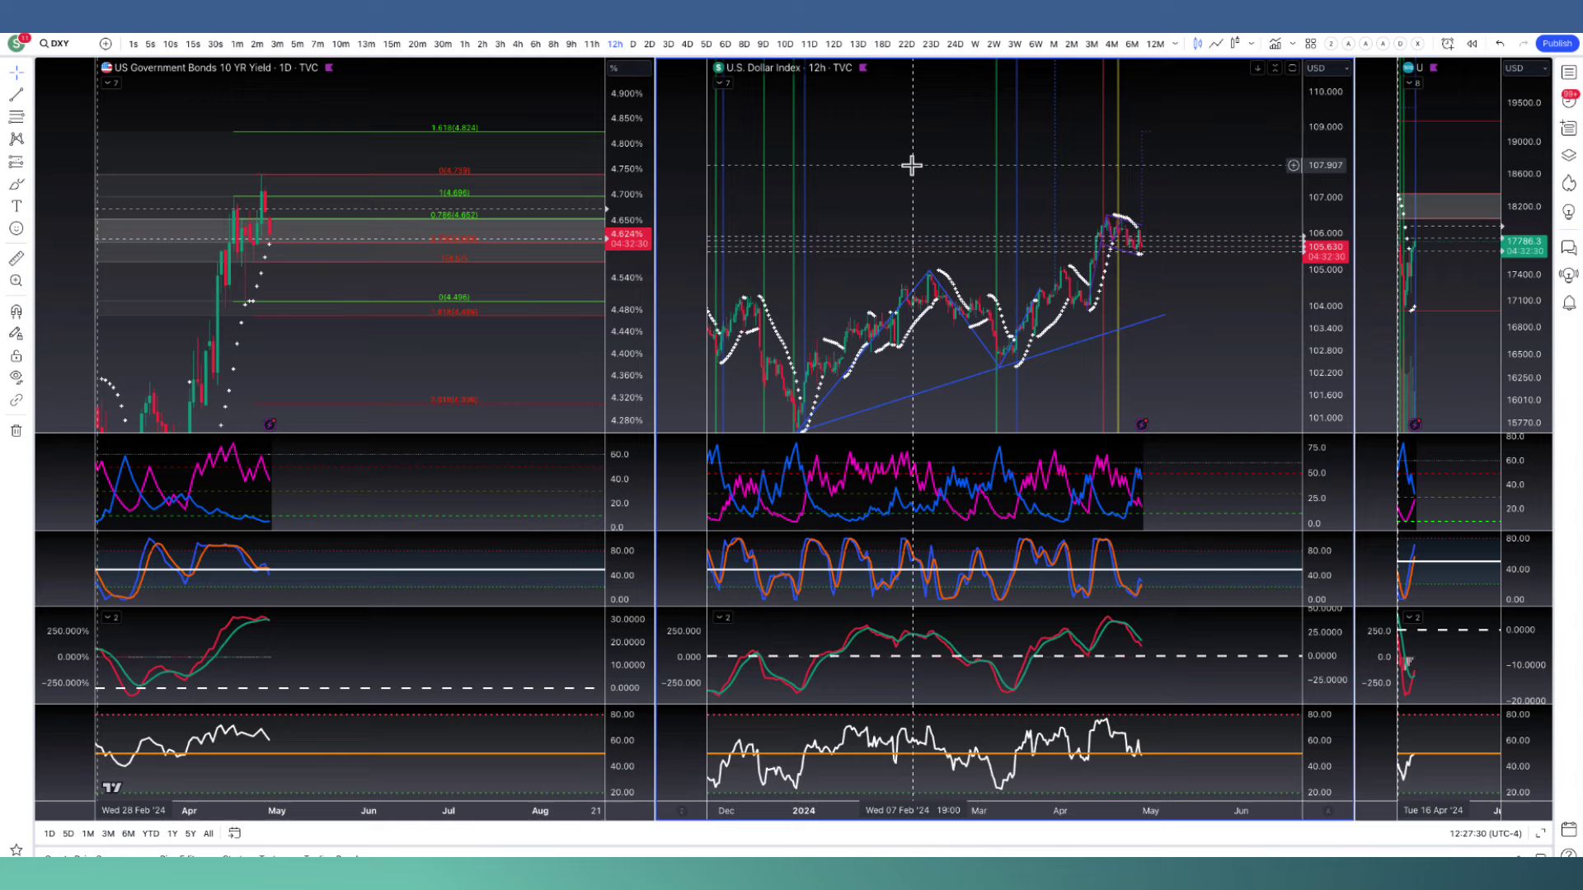
drag(655, 205, 498, 202)
scroll(1023, 242, up, 2)
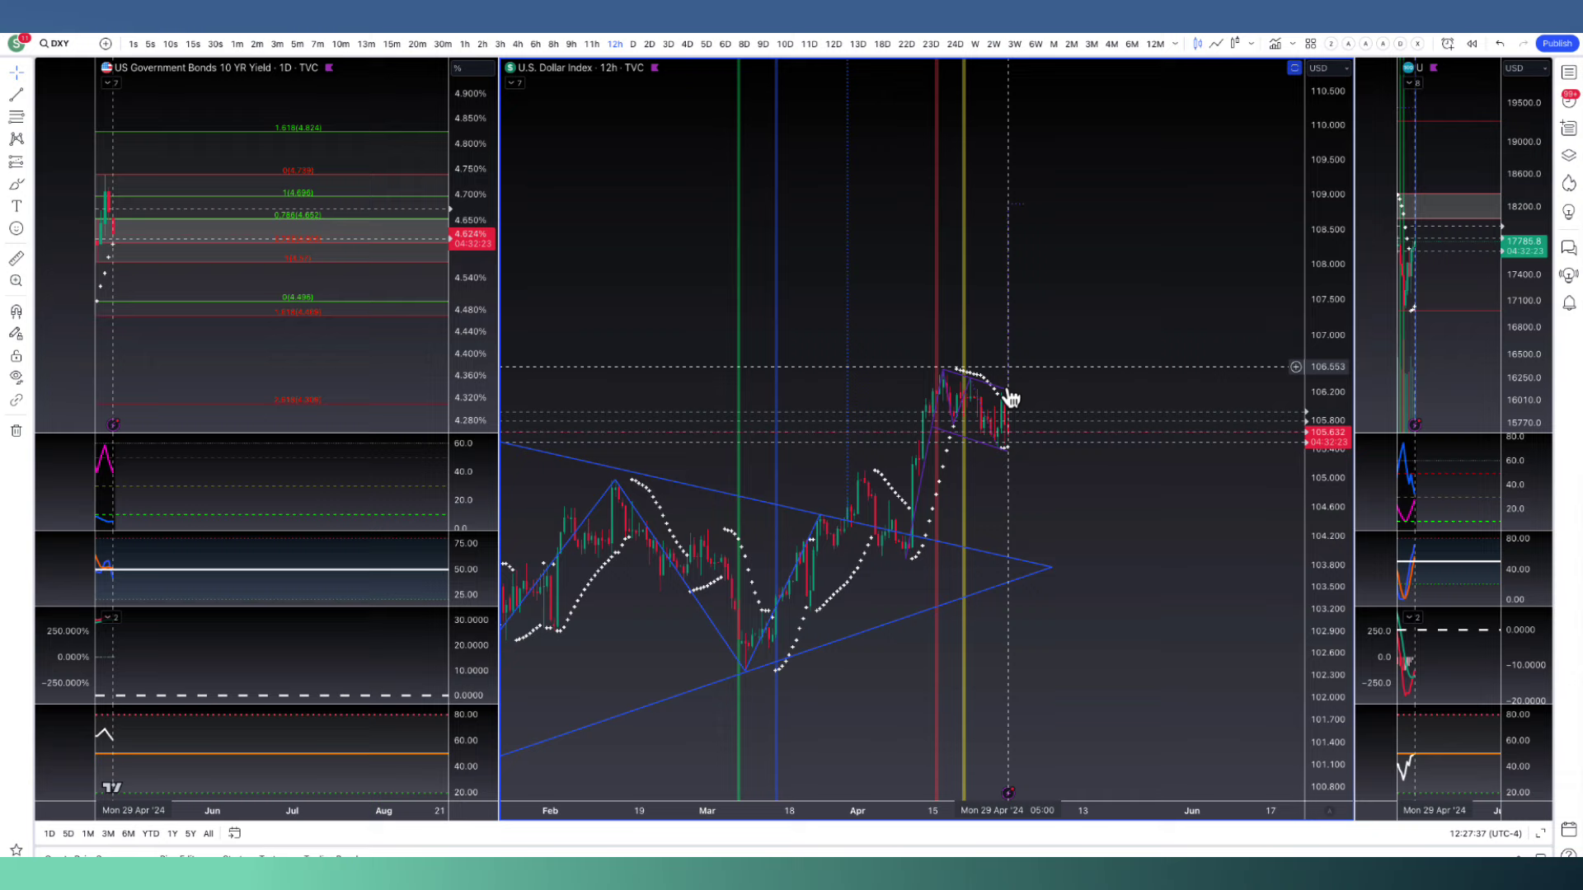
click(633, 45)
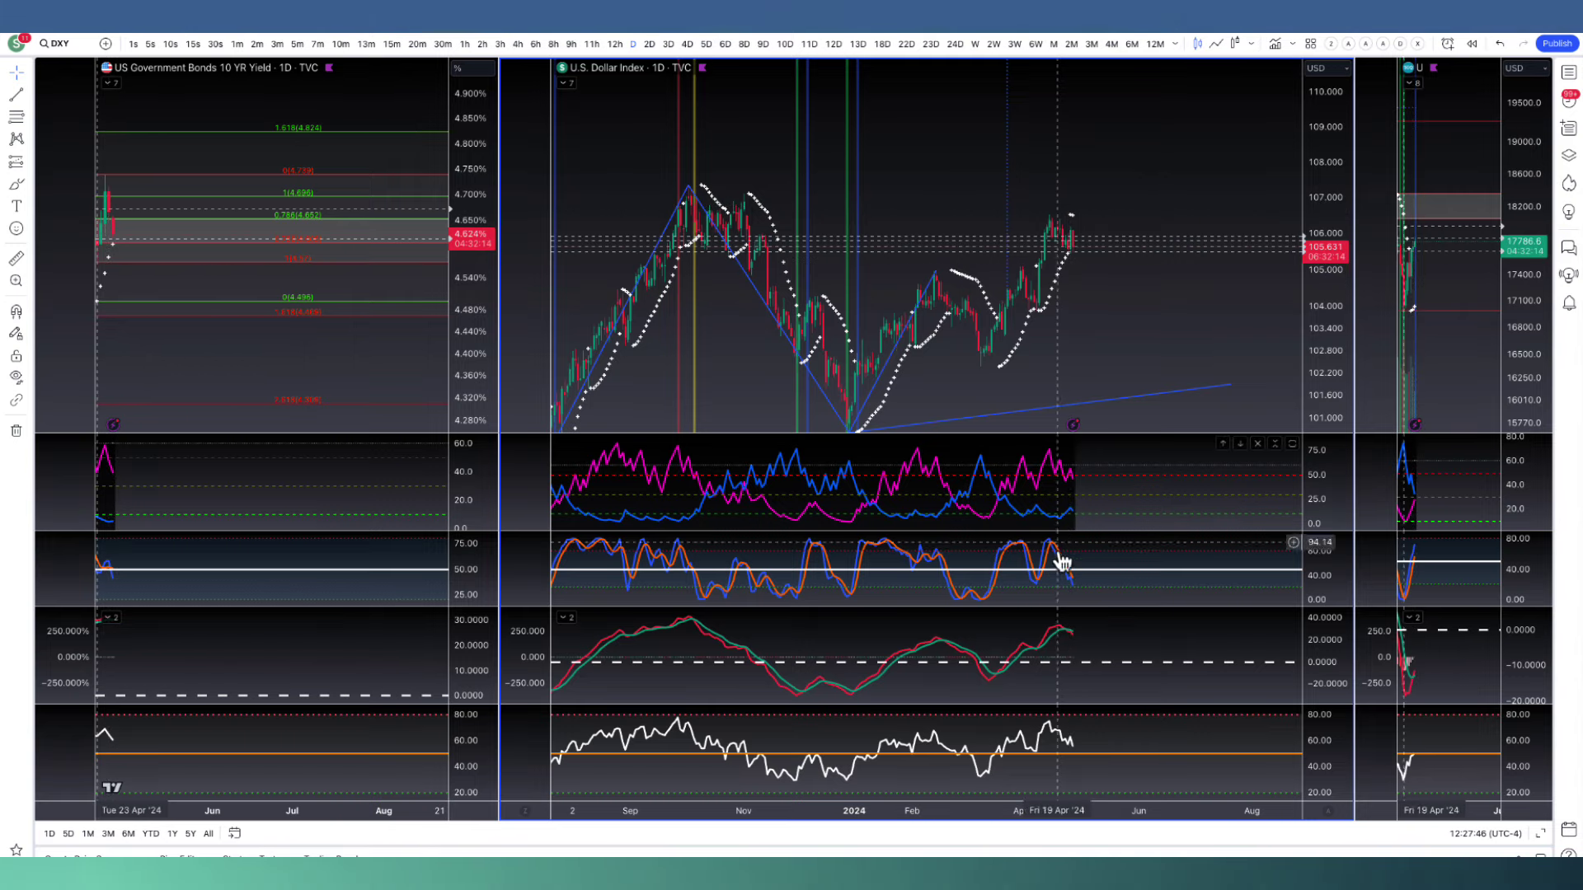
- Enlarge the Dollar Index's momentum oscillator and compare it on the 2-day interval before returning to daily
double_click(1086, 638)
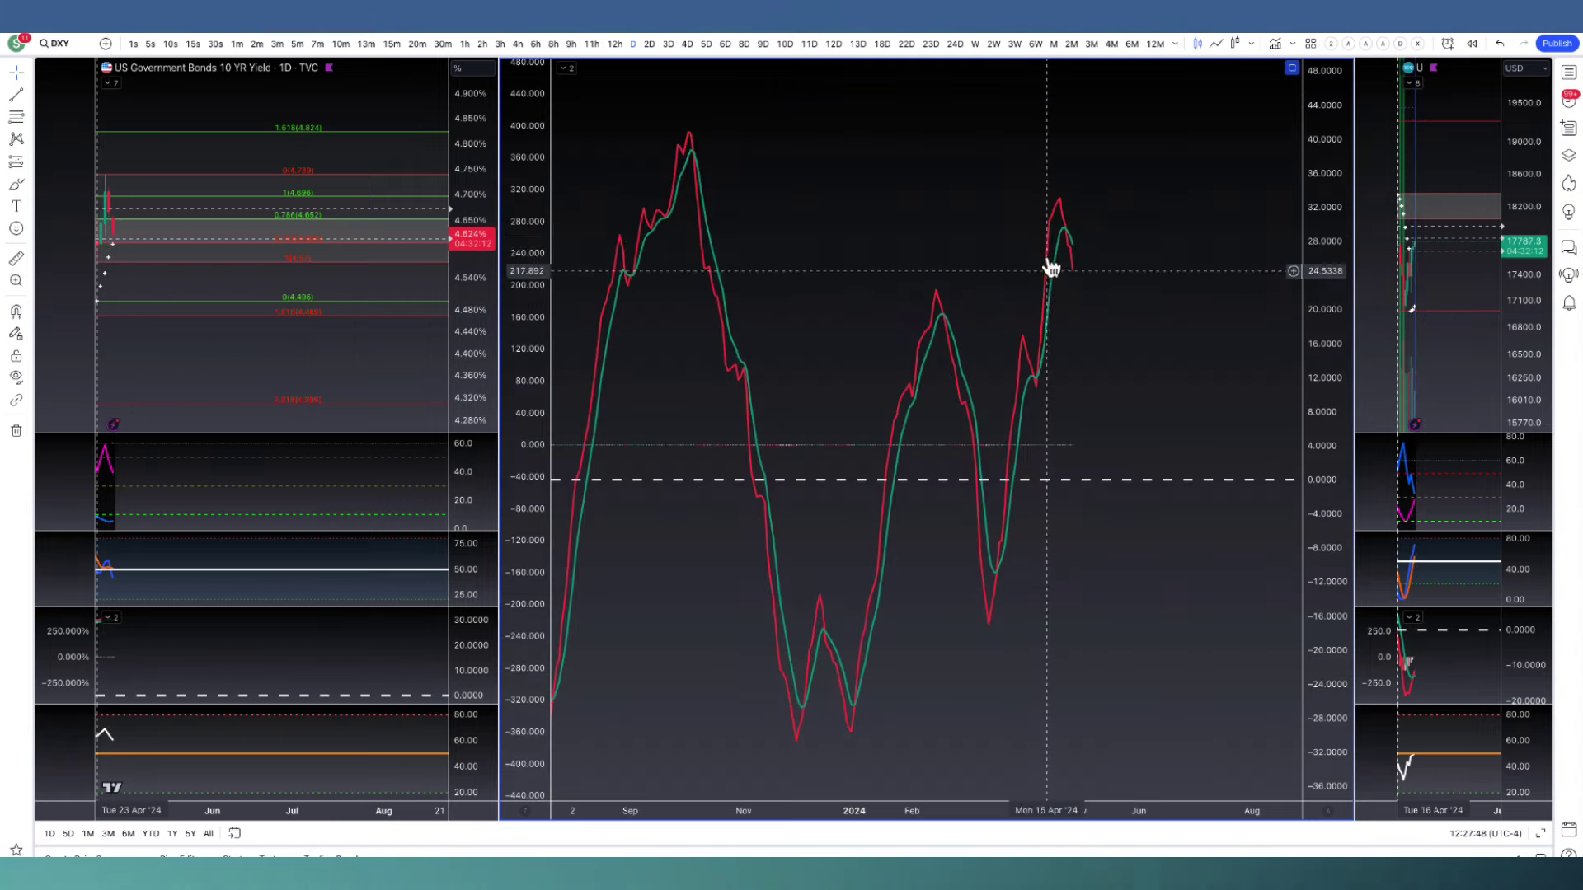
click(649, 45)
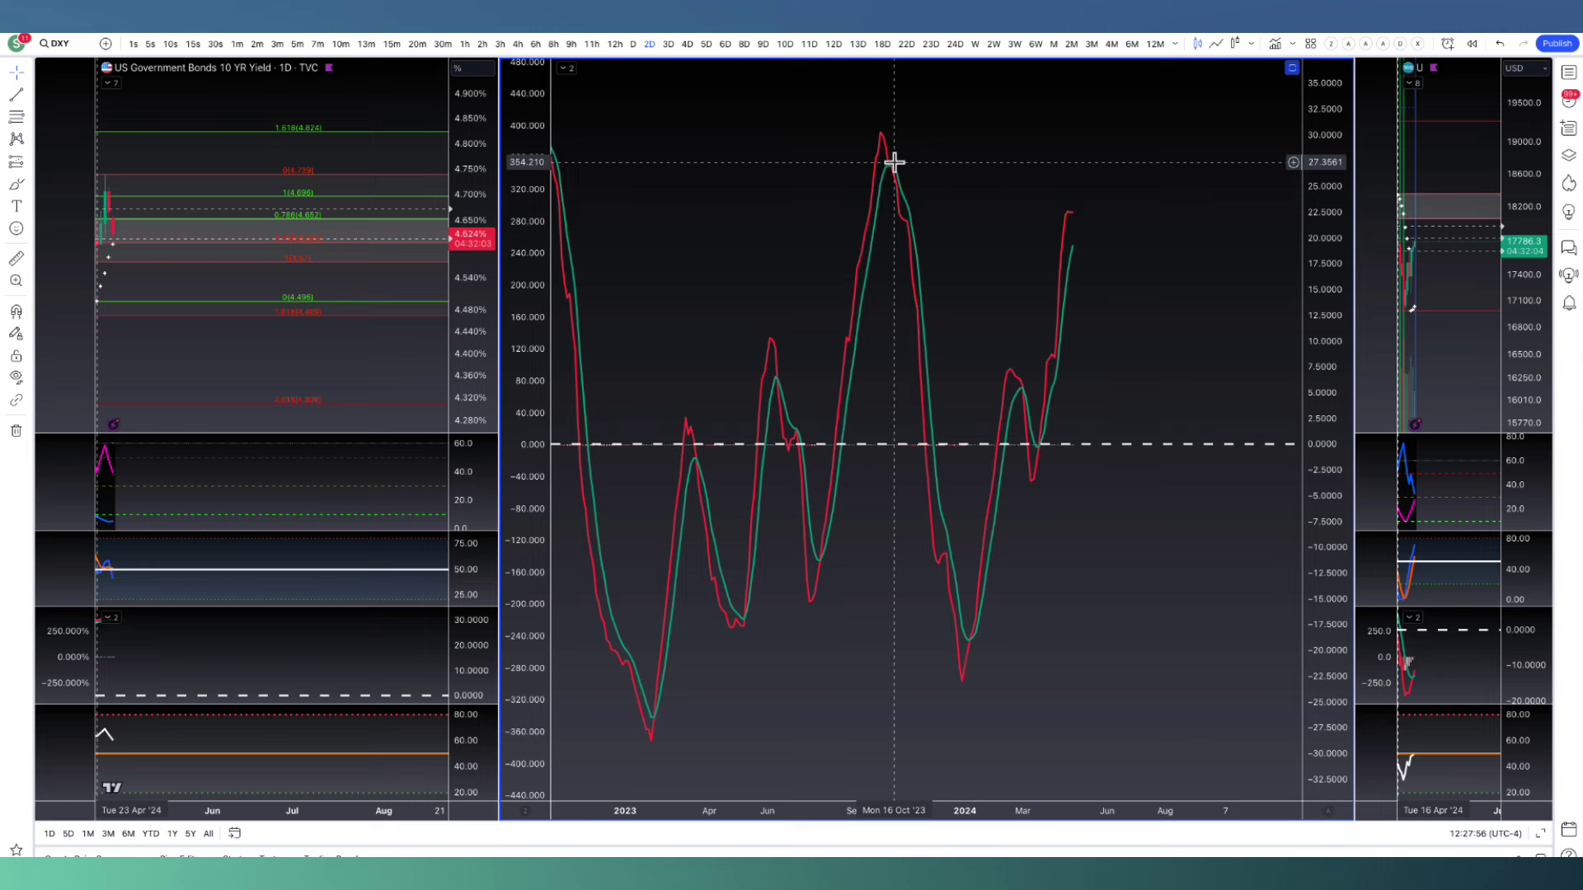
scroll(893, 162, down, 1)
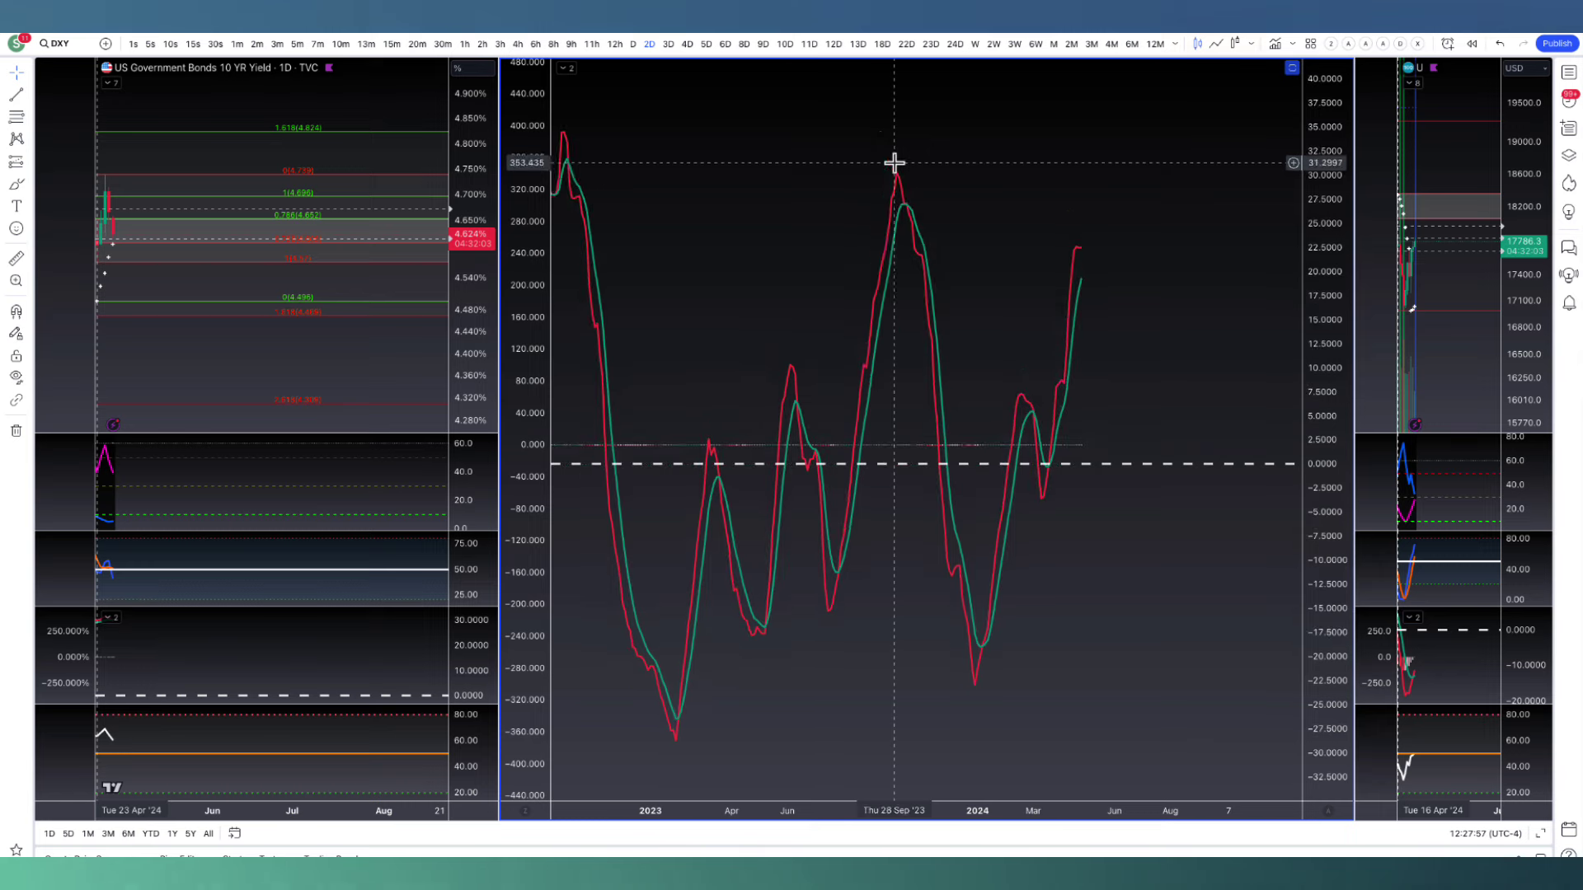
click(632, 44)
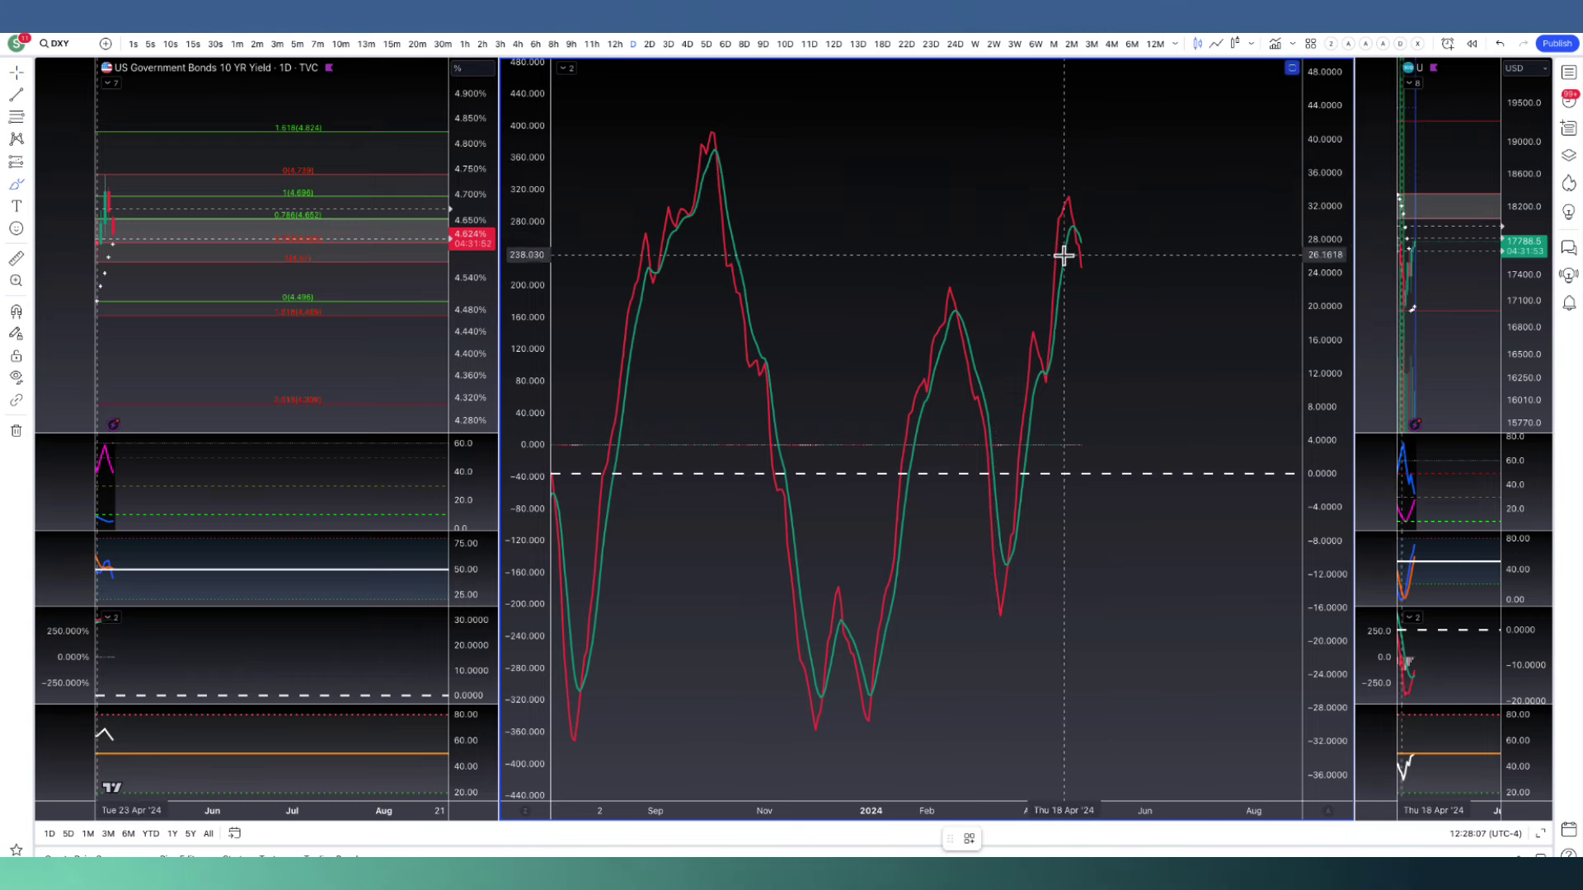
- Brush a projected rollover curve on the Dollar Index oscillator and mark the successive peaks of its 2023 and 2024 rallies
mouse_move(1064, 256)
mouse_down()
mouse_move(1081, 184)
mouse_move(1113, 184)
mouse_move(1182, 486)
mouse_up()
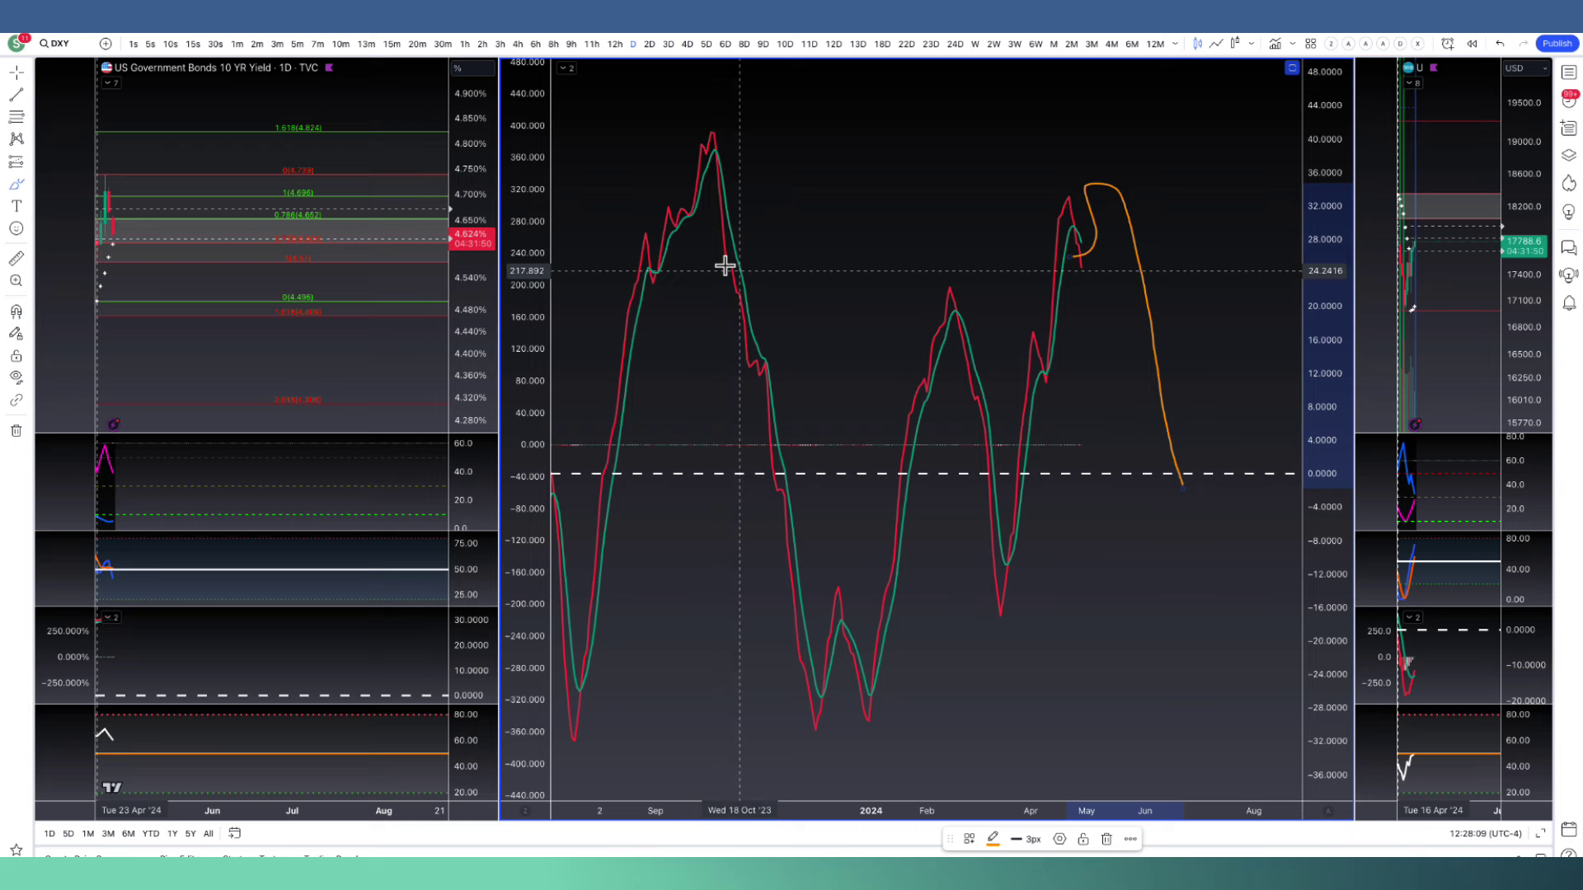
drag(620, 173, 652, 204)
drag(672, 152, 683, 171)
drag(720, 78, 736, 122)
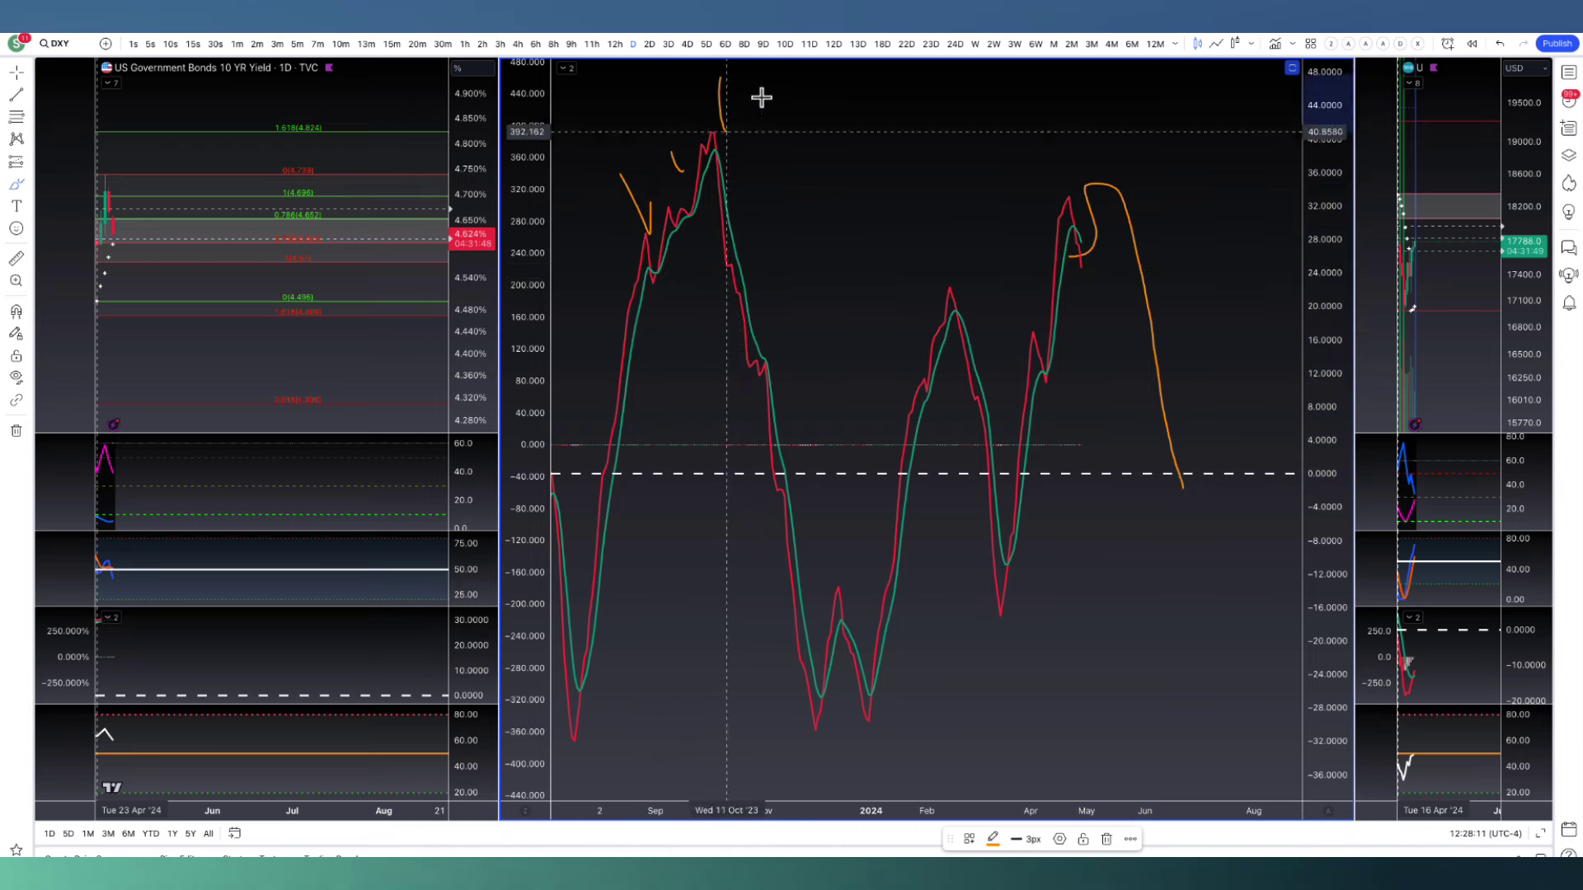
drag(1014, 309, 1049, 306)
mouse_move(1043, 163)
mouse_down()
mouse_move(1059, 176)
mouse_move(1123, 122)
mouse_up()
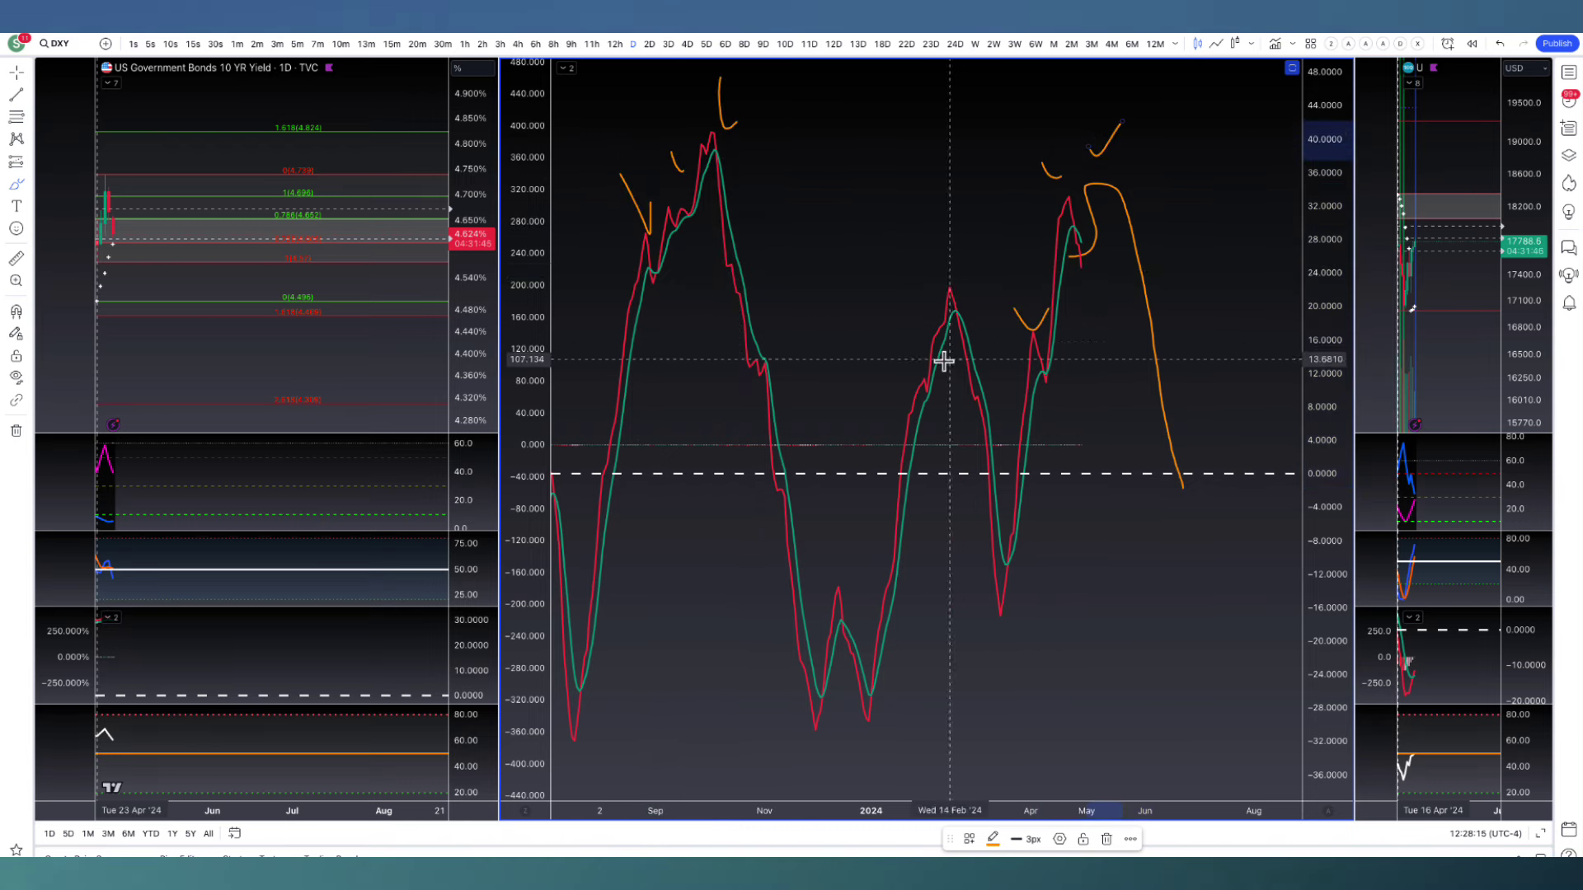
- Remove all drawings from the Dollar Index chart and restore its full stack of price and indicator panes
click(16, 431)
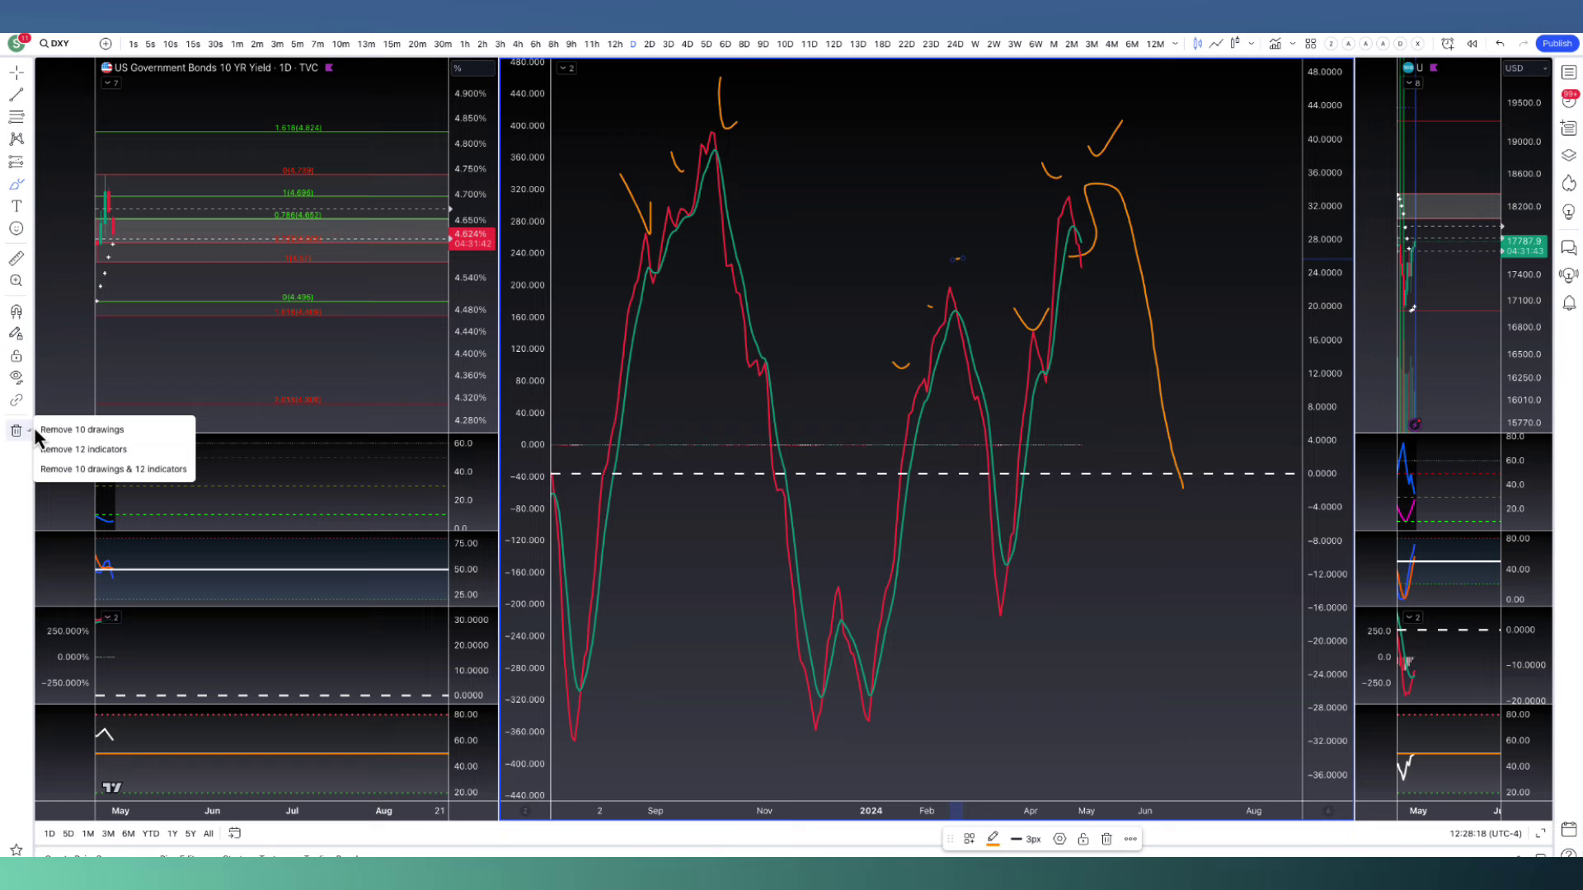
click(37, 428)
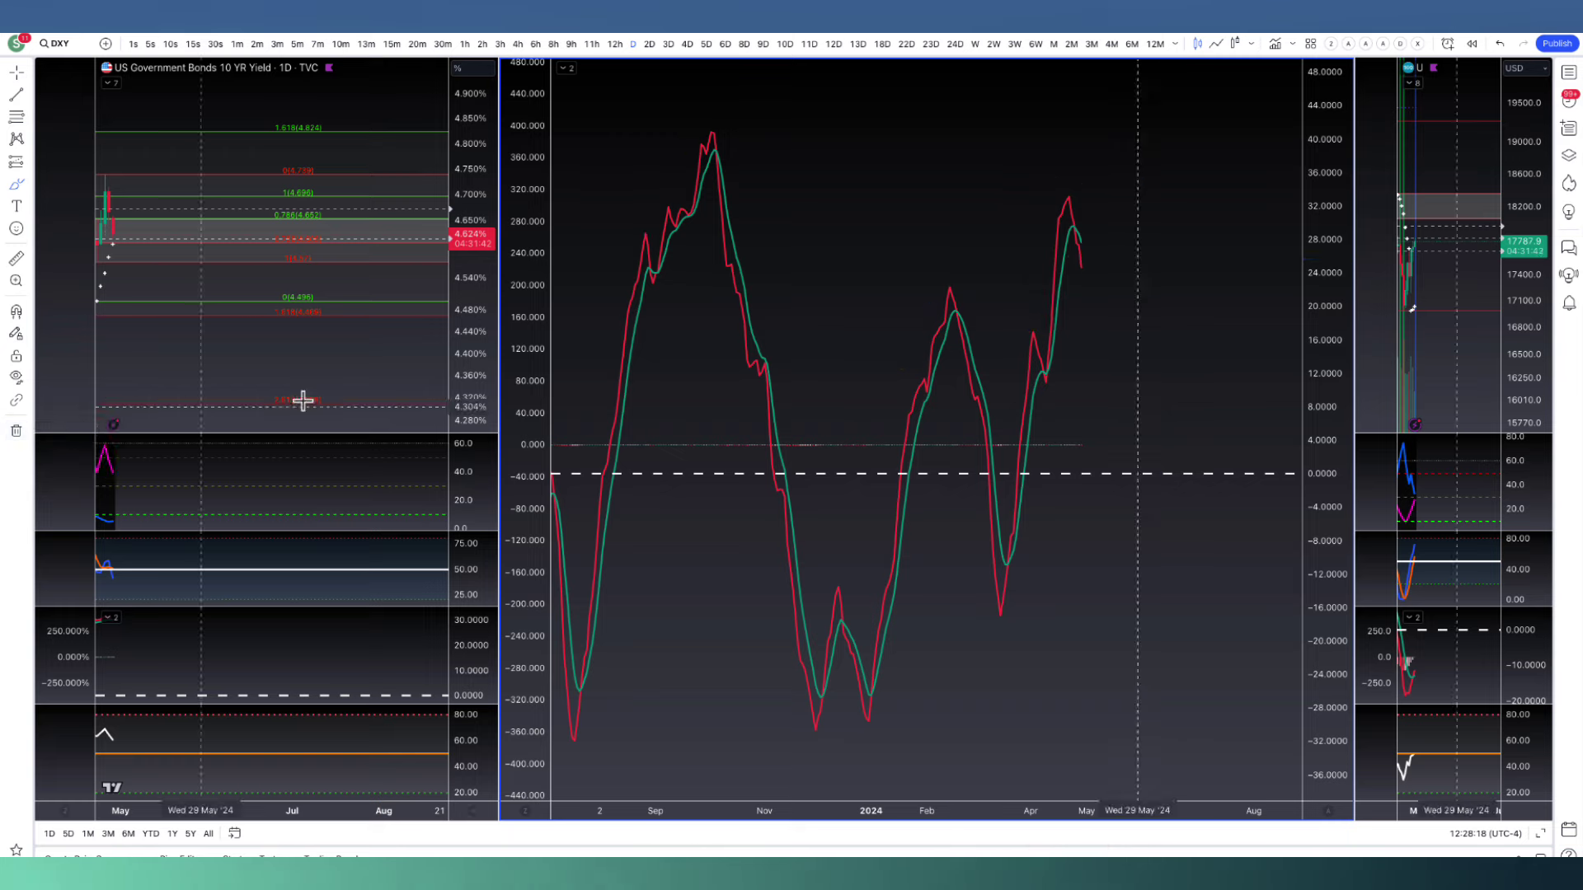
double_click(742, 130)
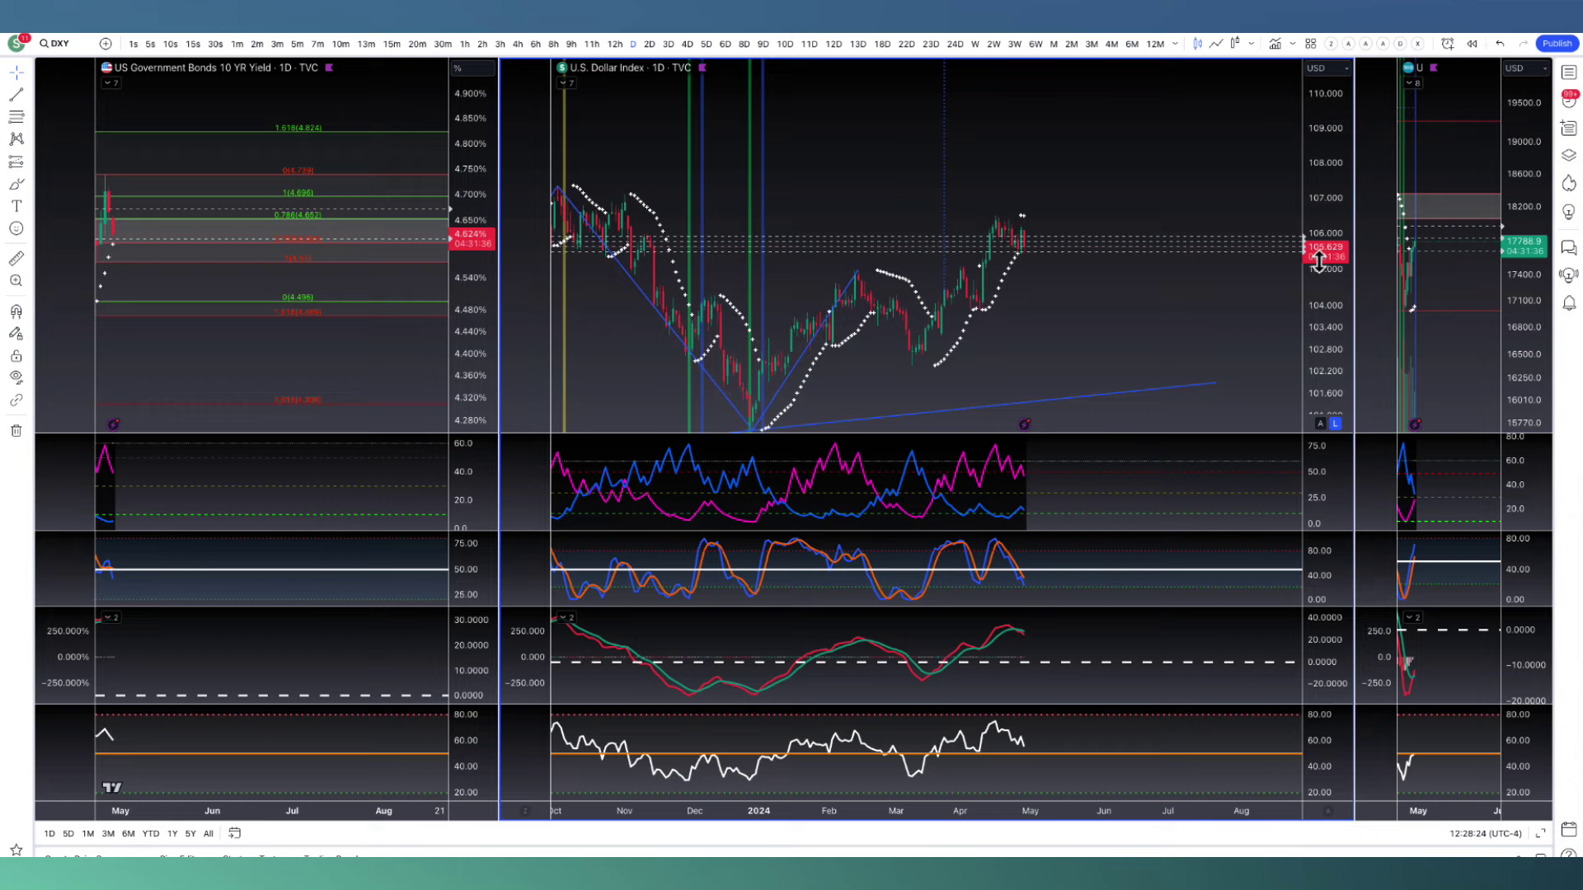
- Widen the US Nas 100 chart at the Dollar Index's expense and compare the Dollar Index on the 12-hour and daily intervals
drag(1356, 259, 852, 279)
scroll(696, 293, down, 3)
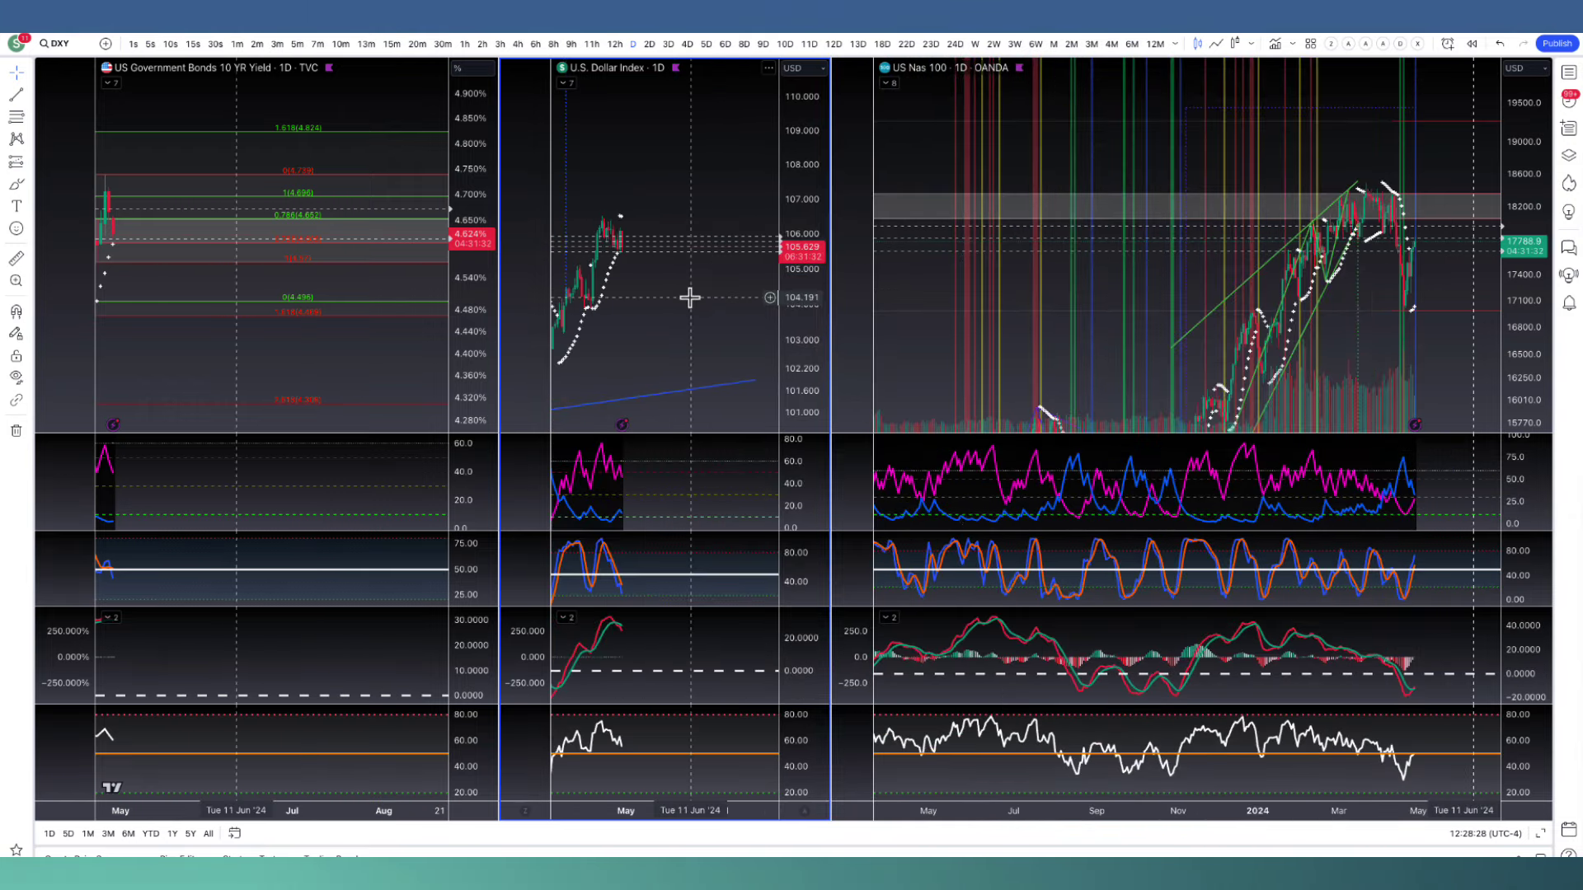
click(615, 44)
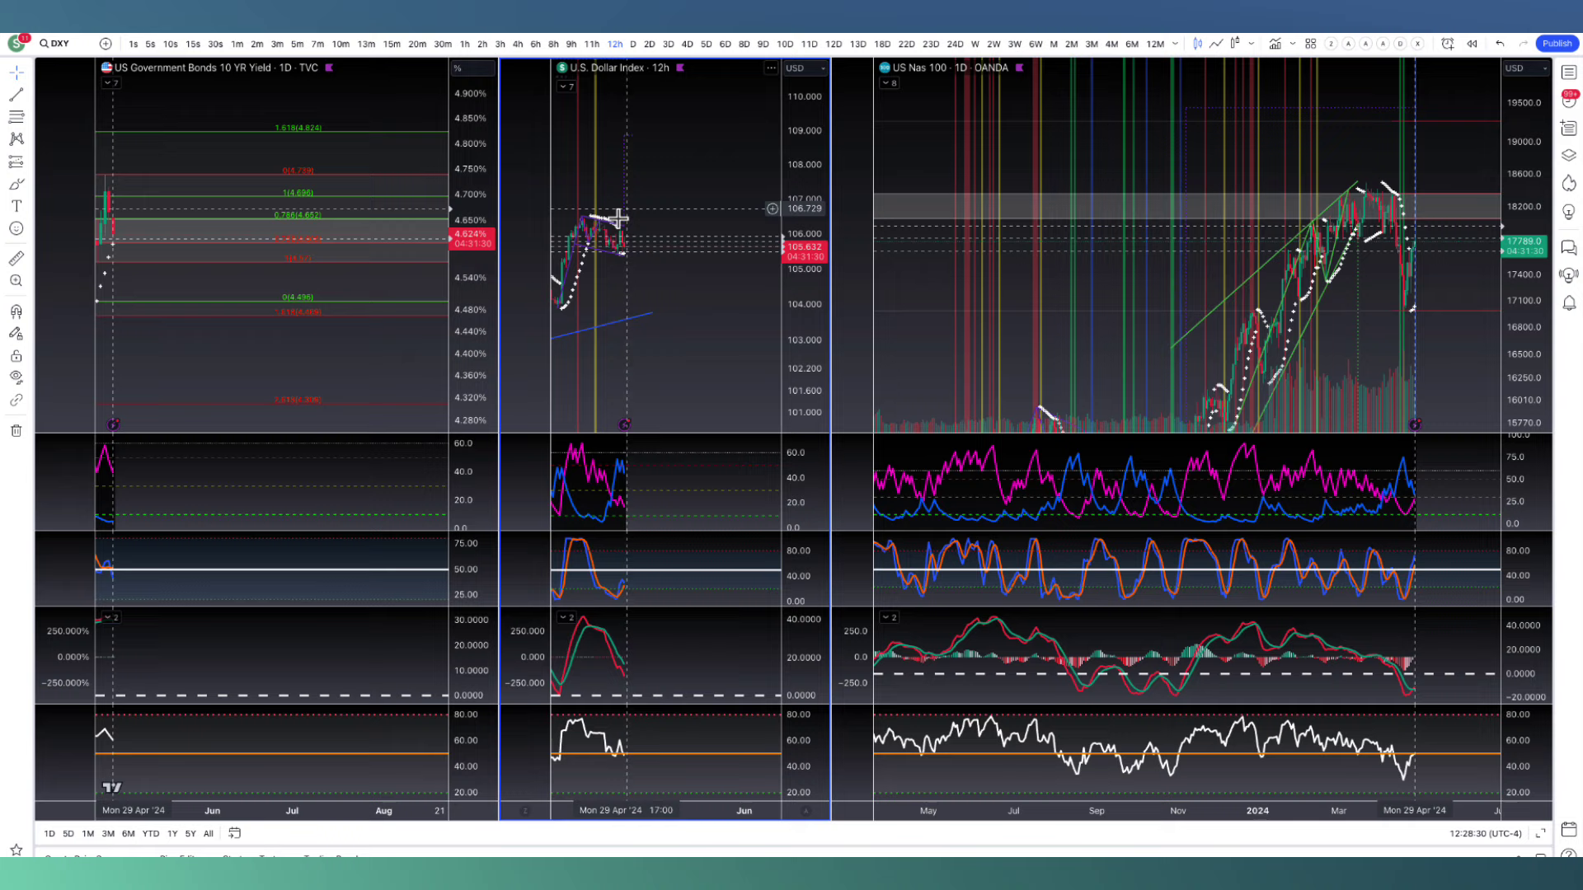
scroll(636, 236, down, 5)
scroll(660, 249, down, 5)
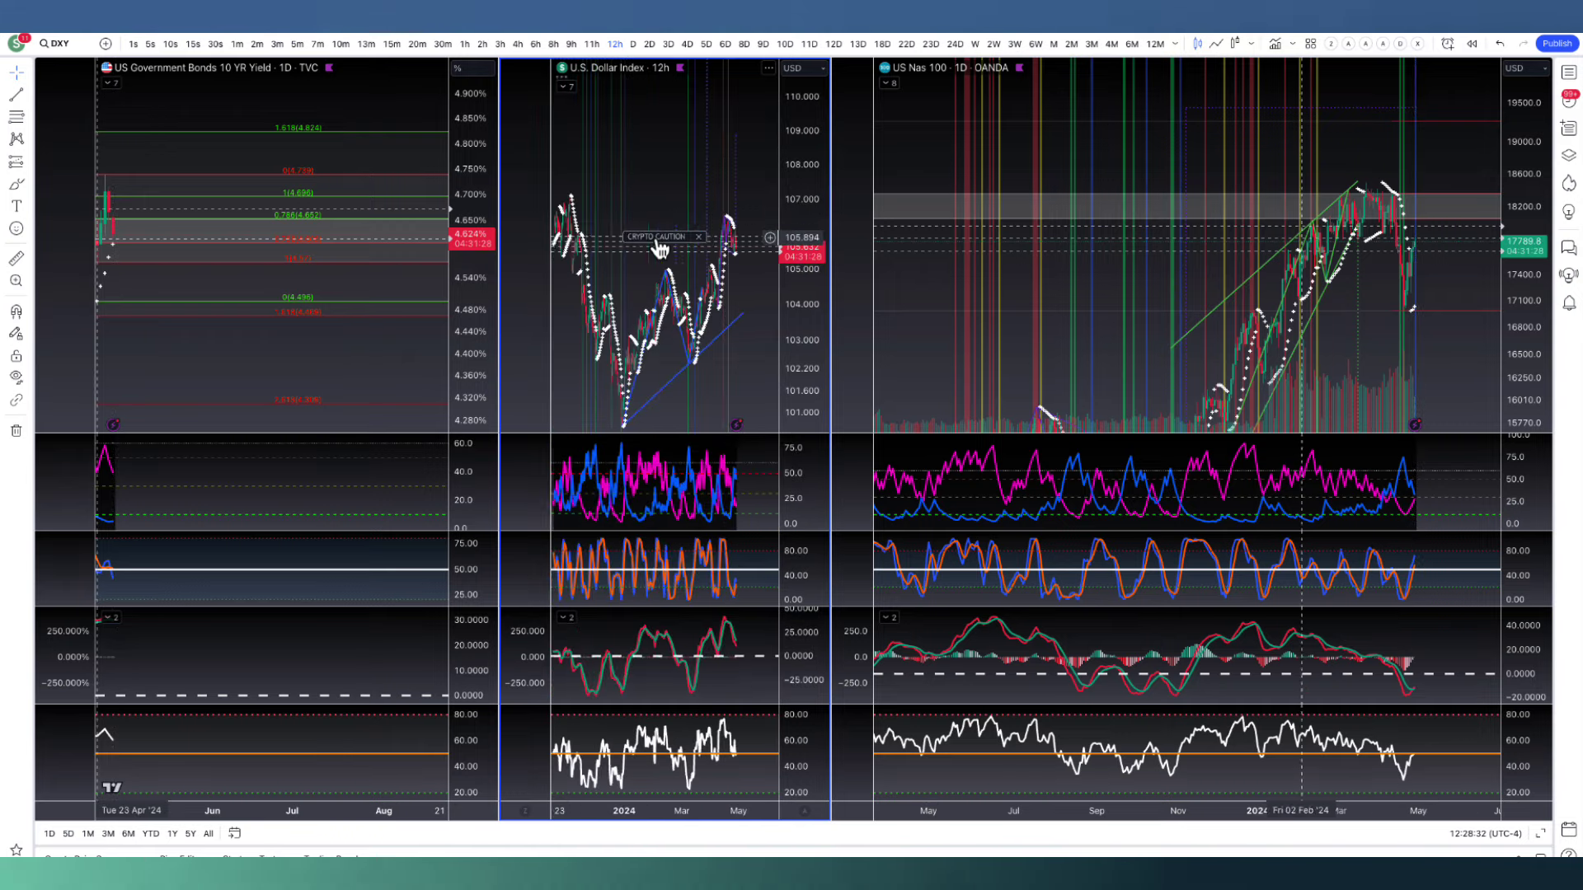
scroll(706, 244, up, 5)
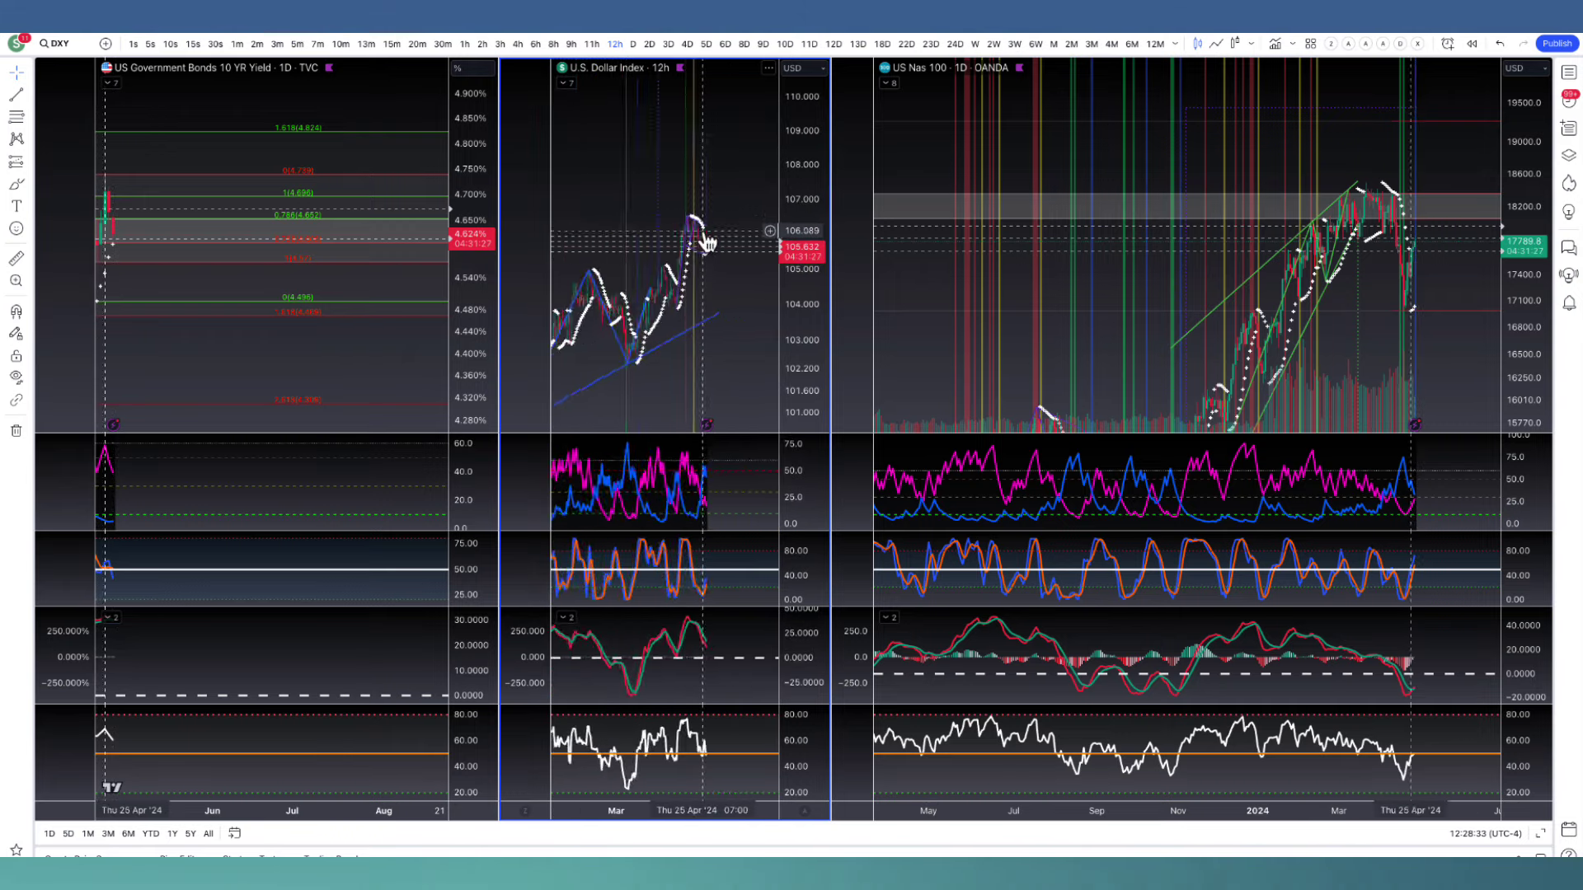
click(632, 45)
drag(803, 175, 802, 187)
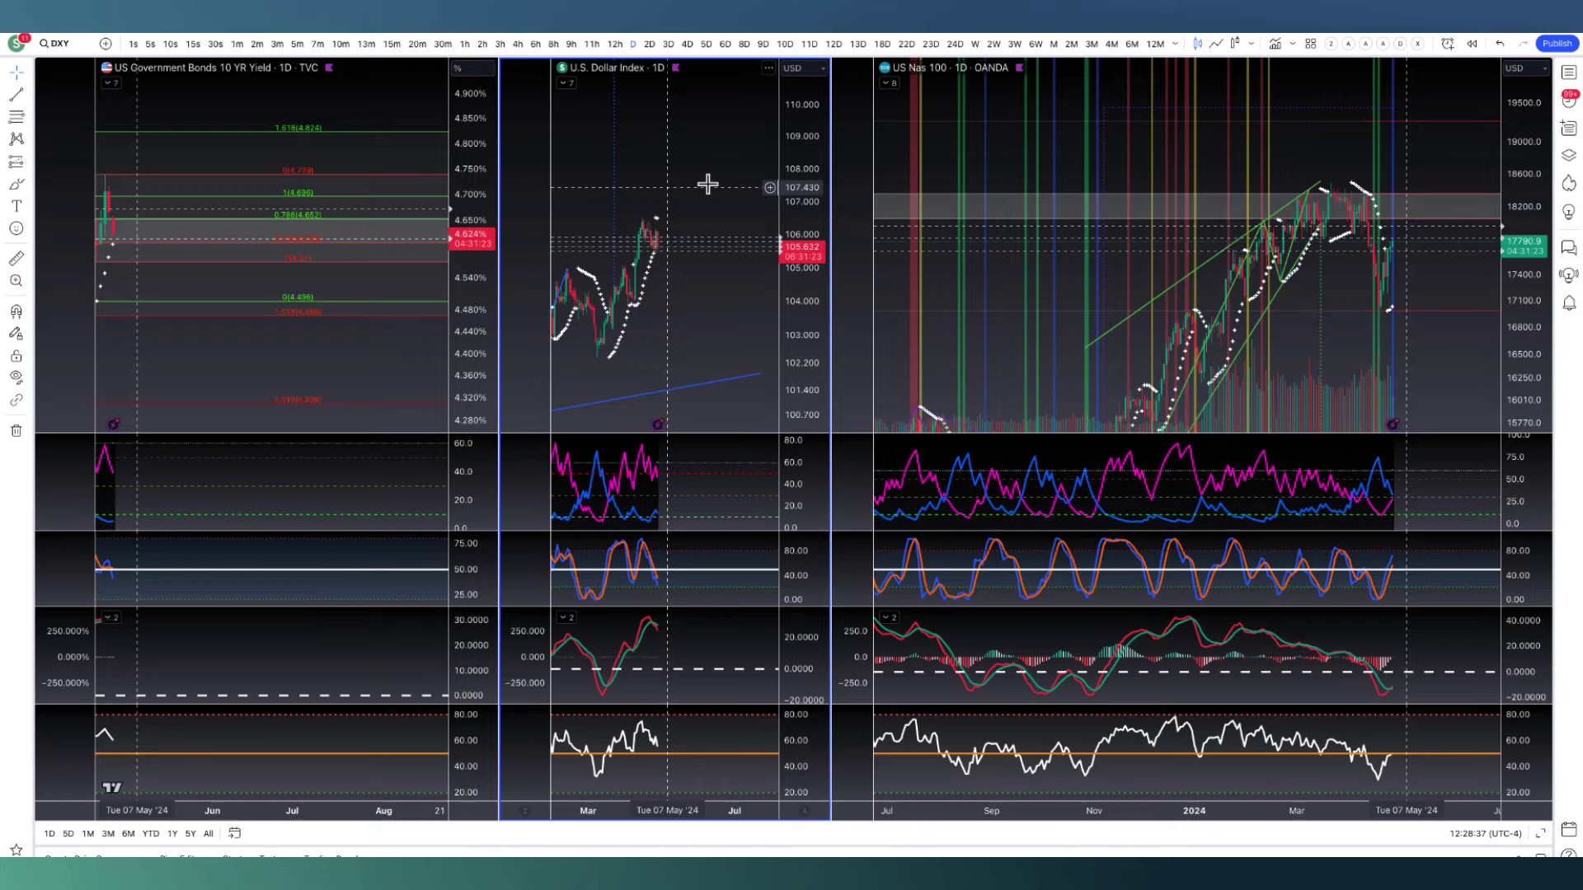
- Maximize the US Nas 100 price pane and compress its price scale to examine the daily trend since mid-2023
click(1337, 145)
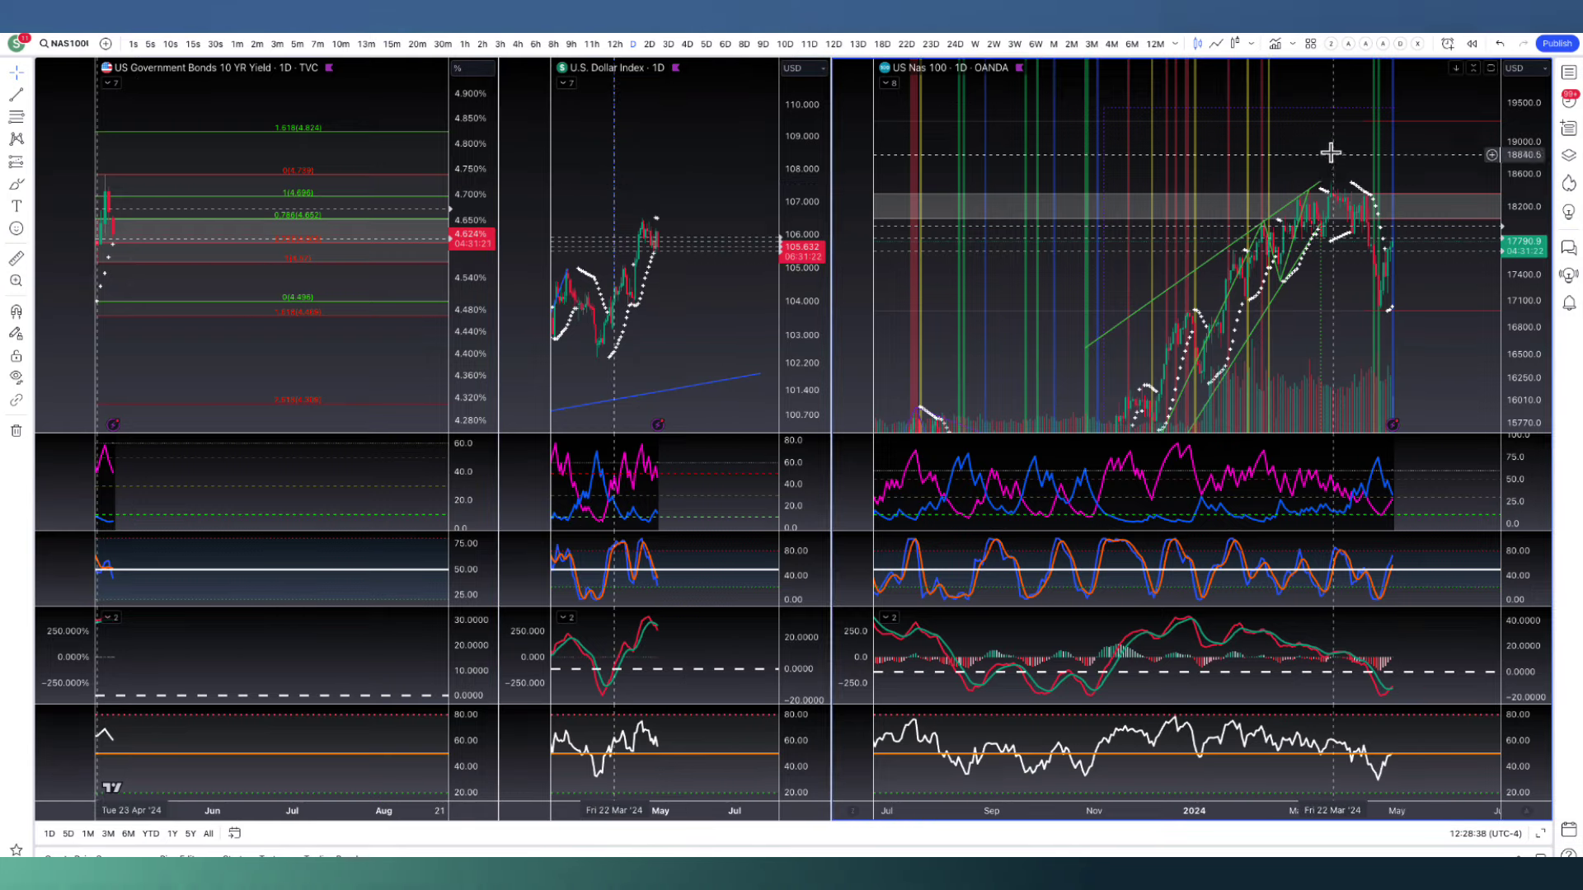
double_click(1332, 151)
scroll(1364, 212, up, 5)
scroll(1430, 301, down, 5)
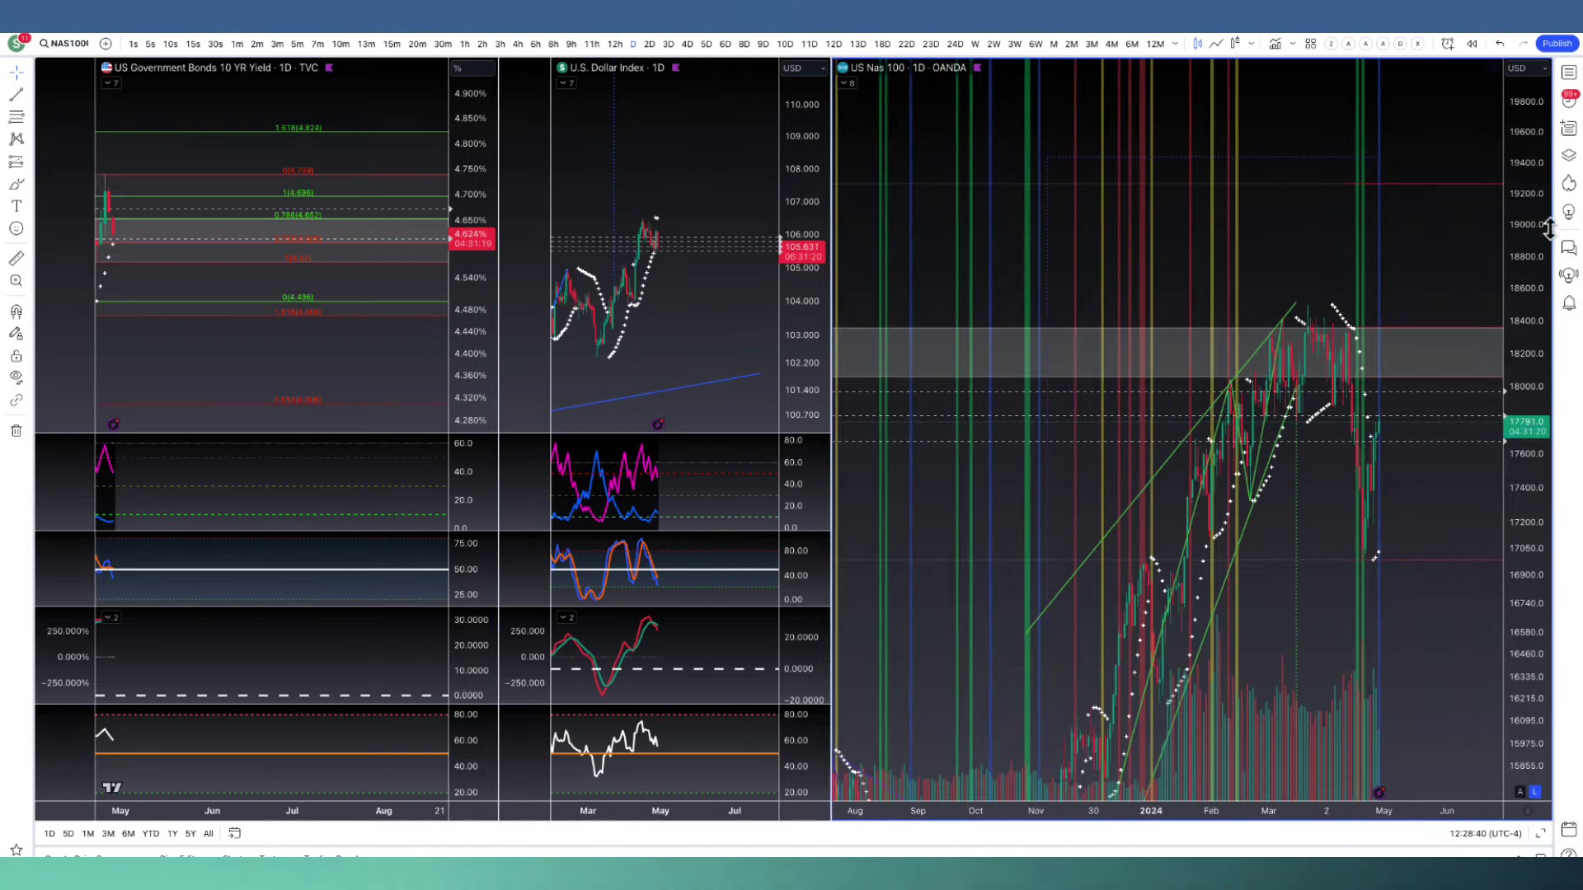
drag(1553, 239, 1494, 660)
click(1569, 73)
drag(1531, 181, 1523, 625)
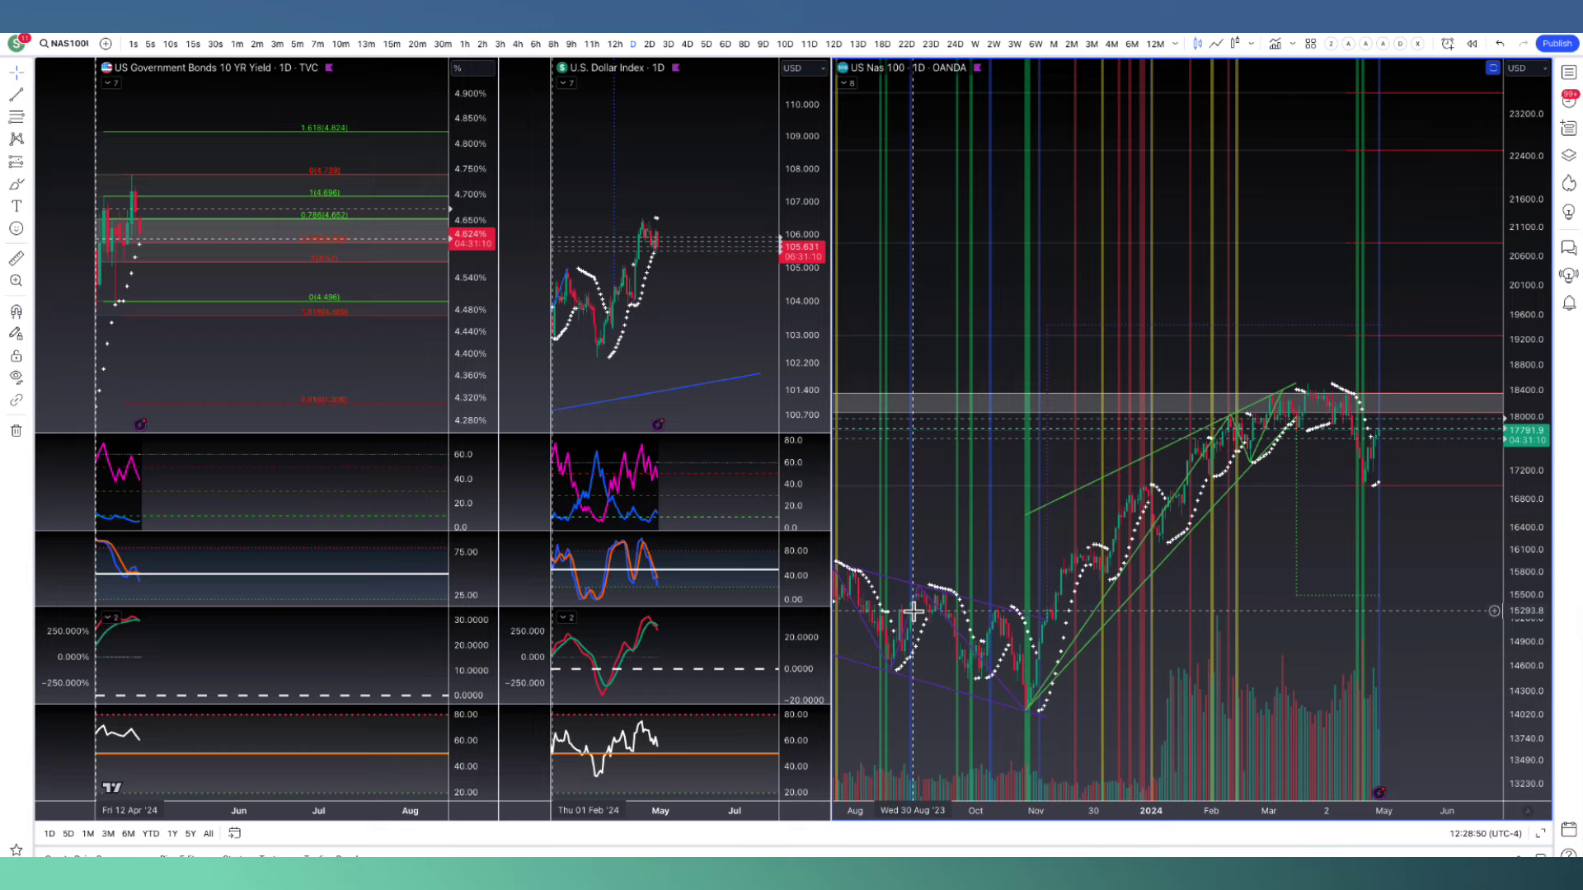
drag(913, 611, 963, 624)
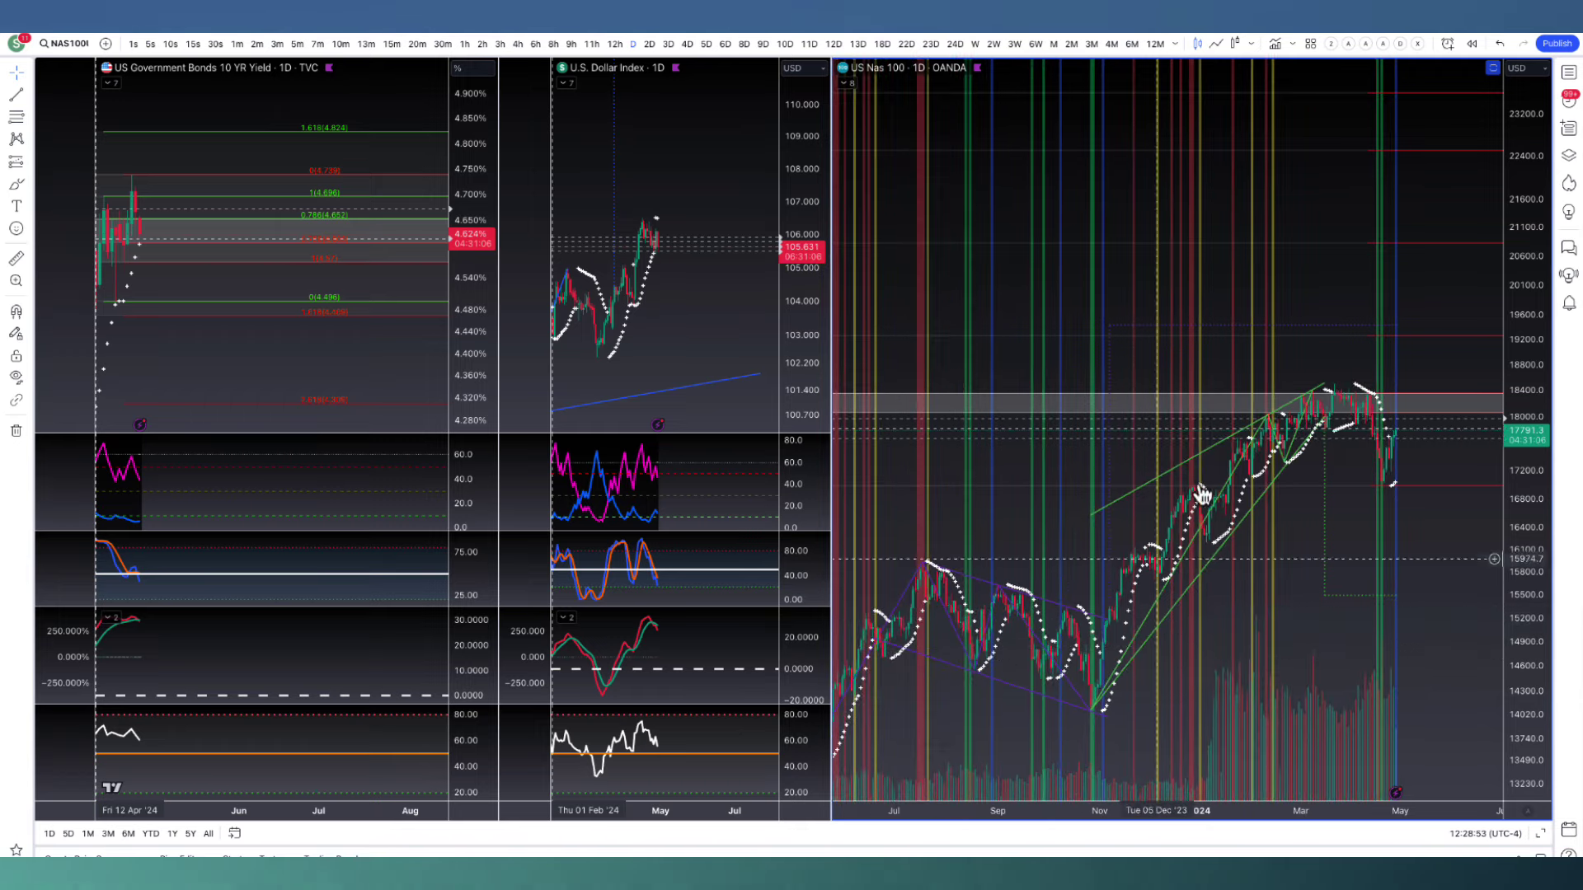
scroll(1385, 429, up, 2)
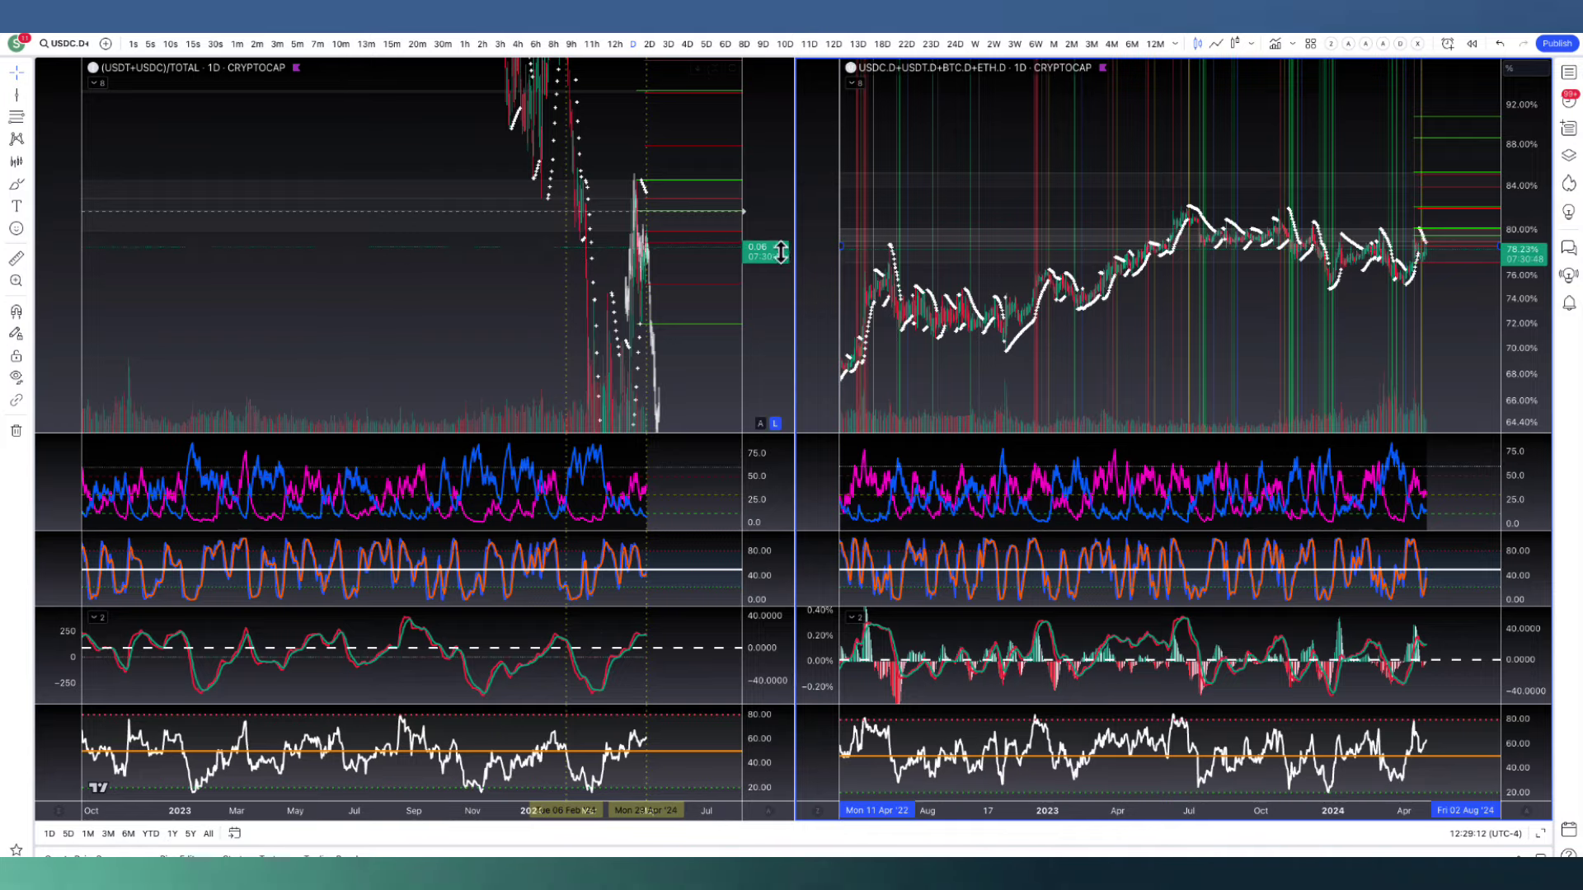
- Widen the (USDT+USDC)/TOTAL chart, maximize its price pane and compress the price scale to show the decline since late 2023
drag(792, 242, 1356, 242)
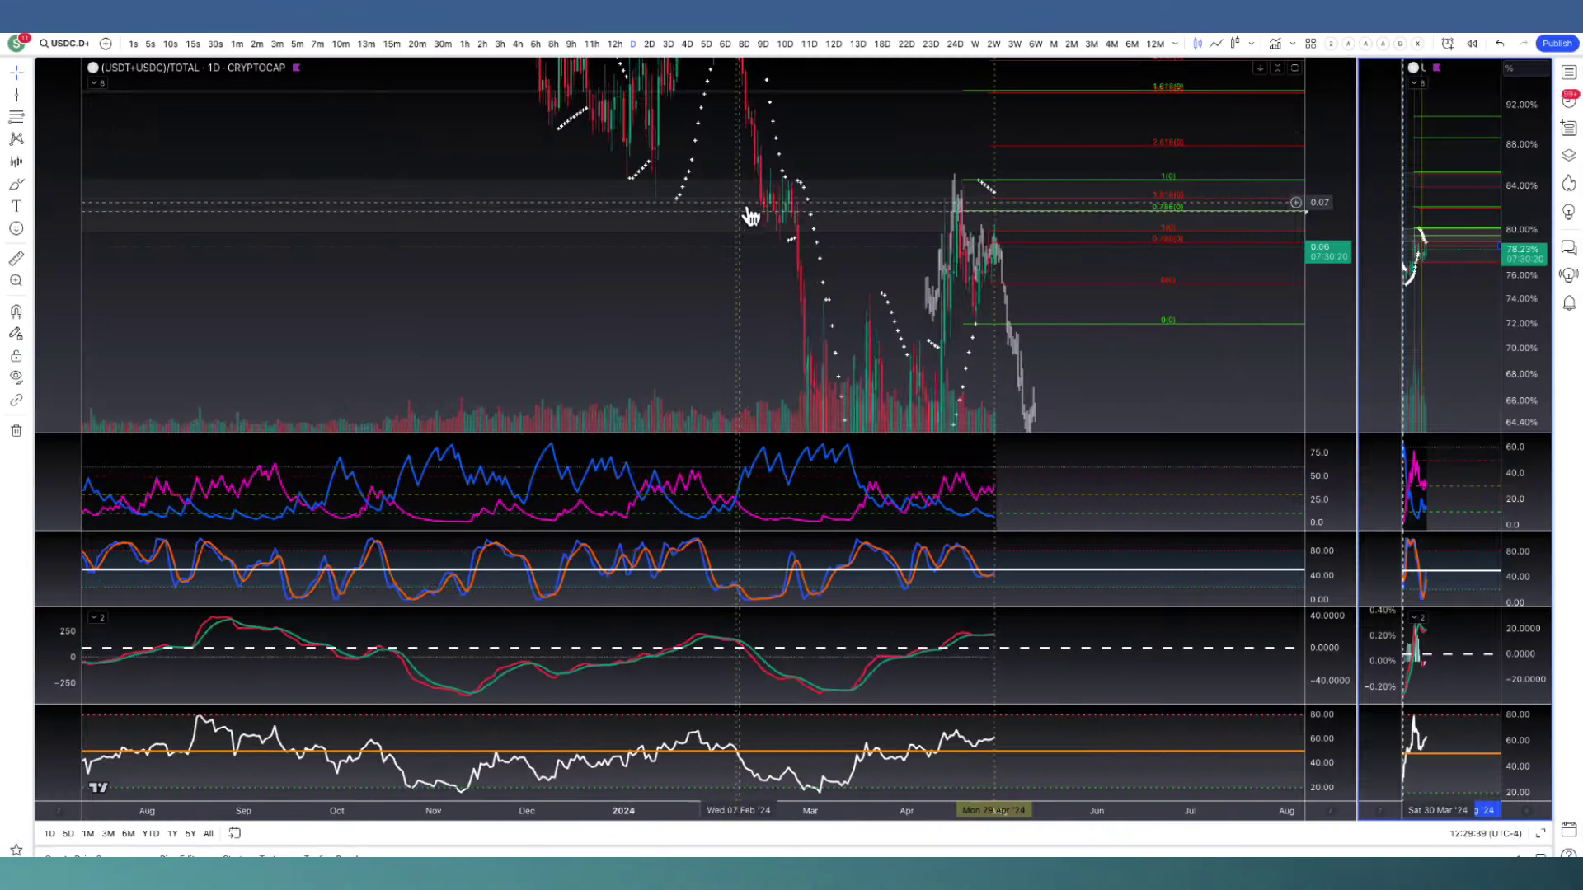
scroll(750, 216, up, 5)
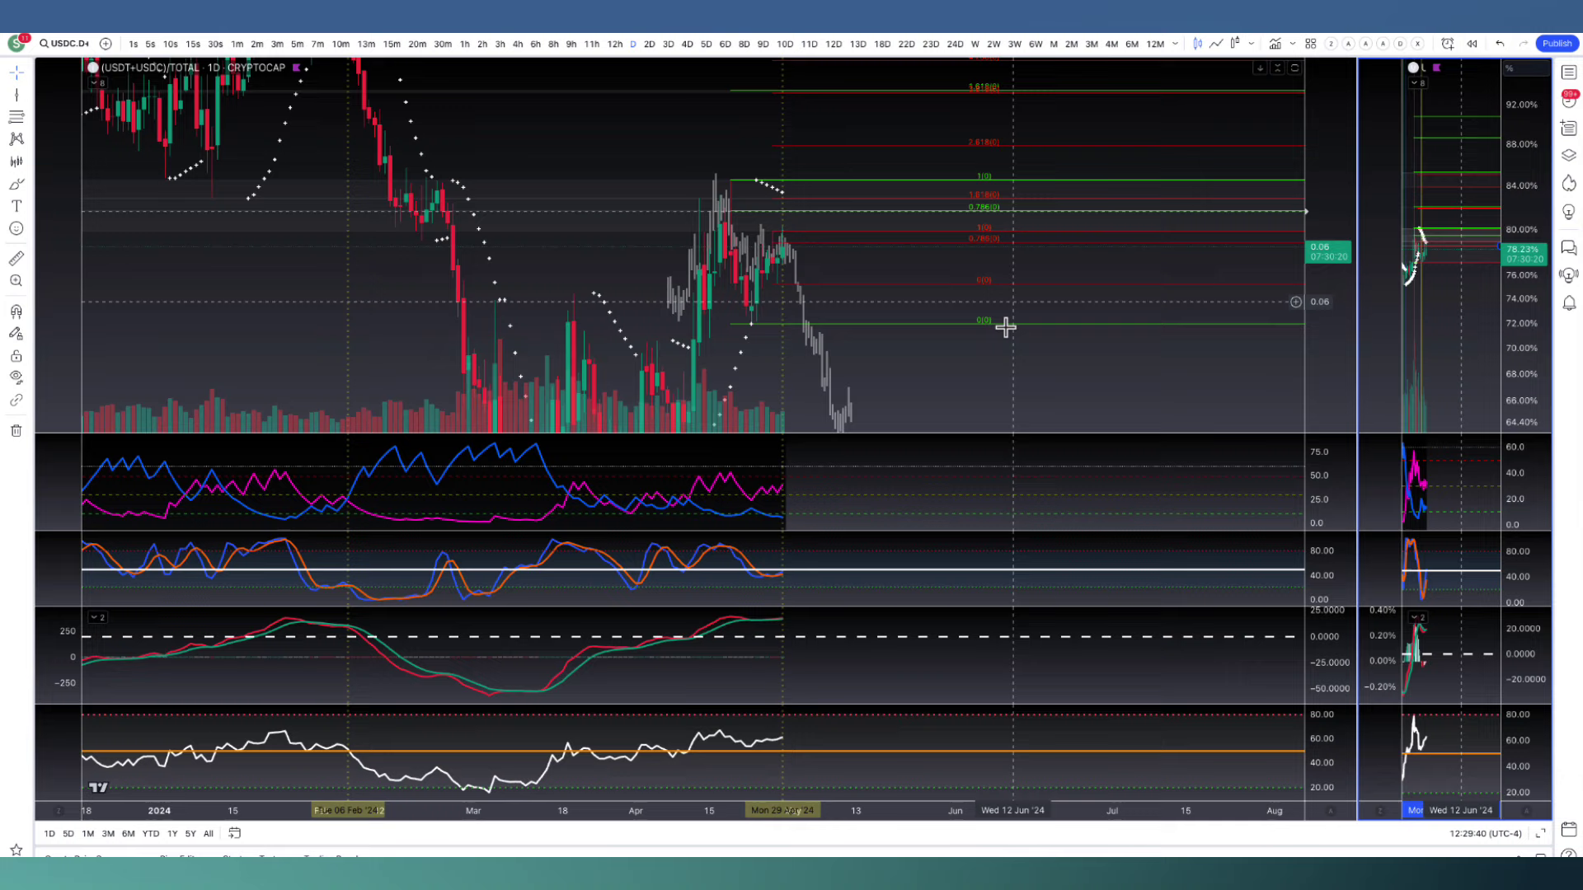
double_click(994, 359)
scroll(1113, 413, down, 5)
drag(1340, 255, 979, 596)
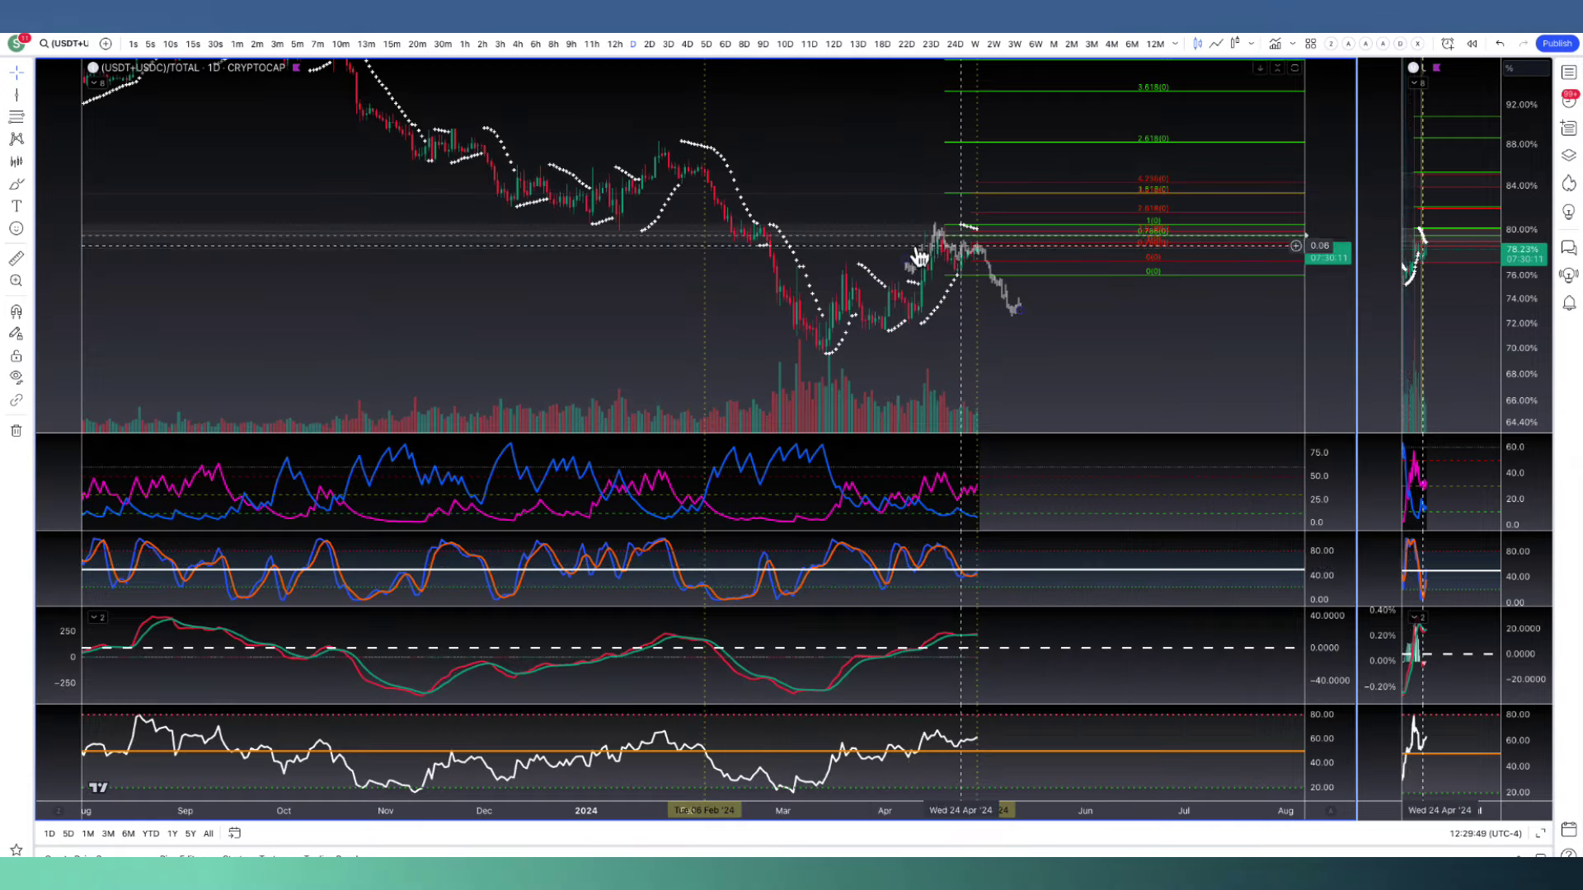
- Restore the indicator panes of the (USDT+USDC)/TOTAL chart and delete its existing grey projected bars pattern
double_click(694, 257)
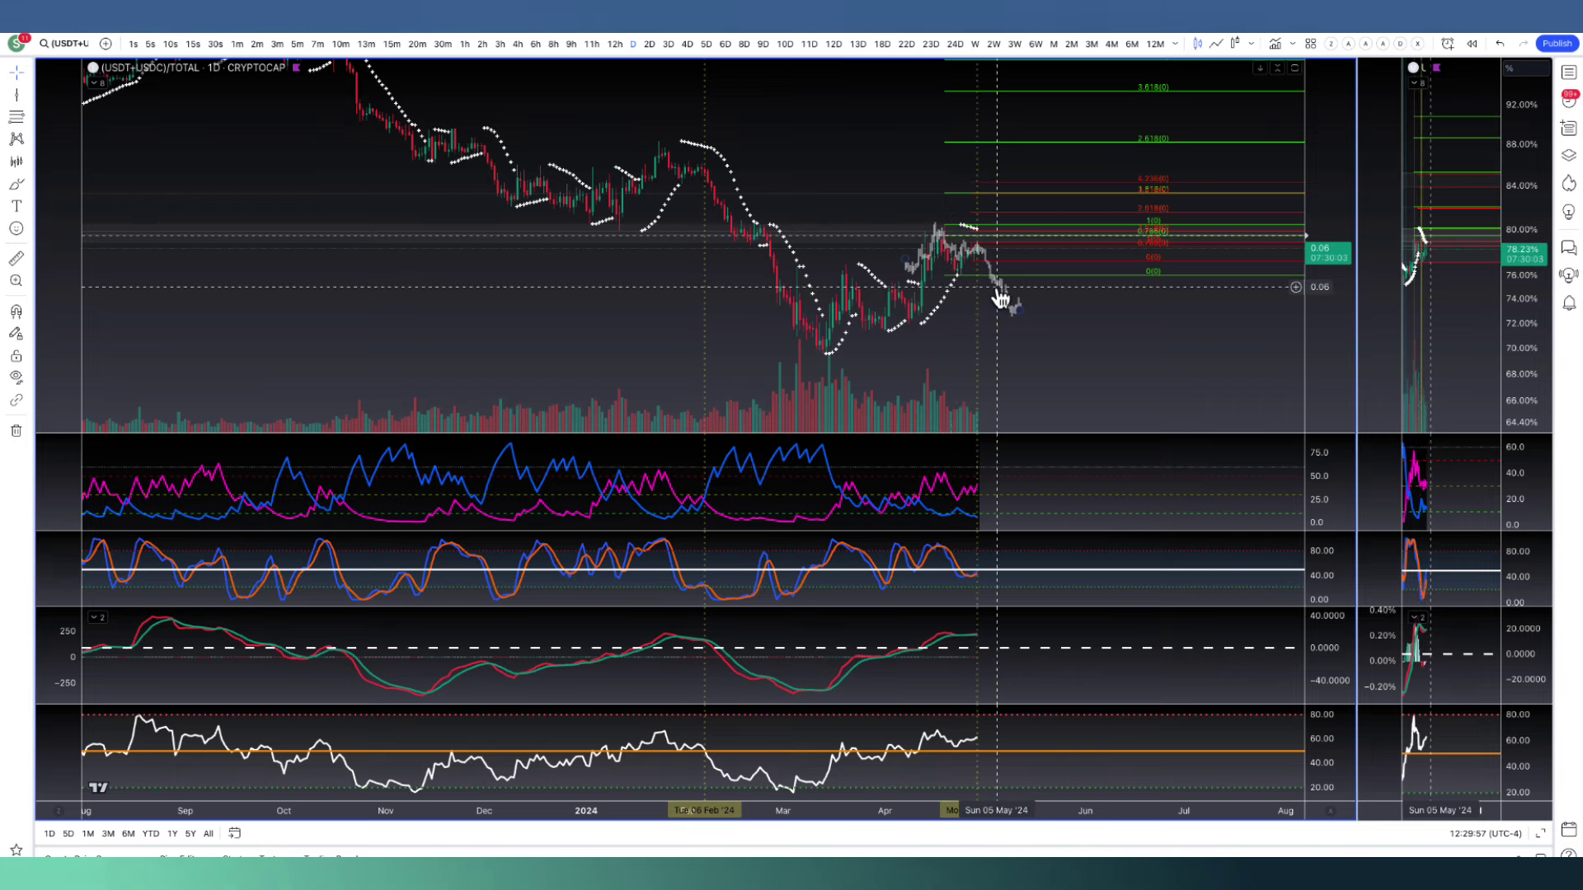
drag(998, 288, 1171, 390)
key(Delete)
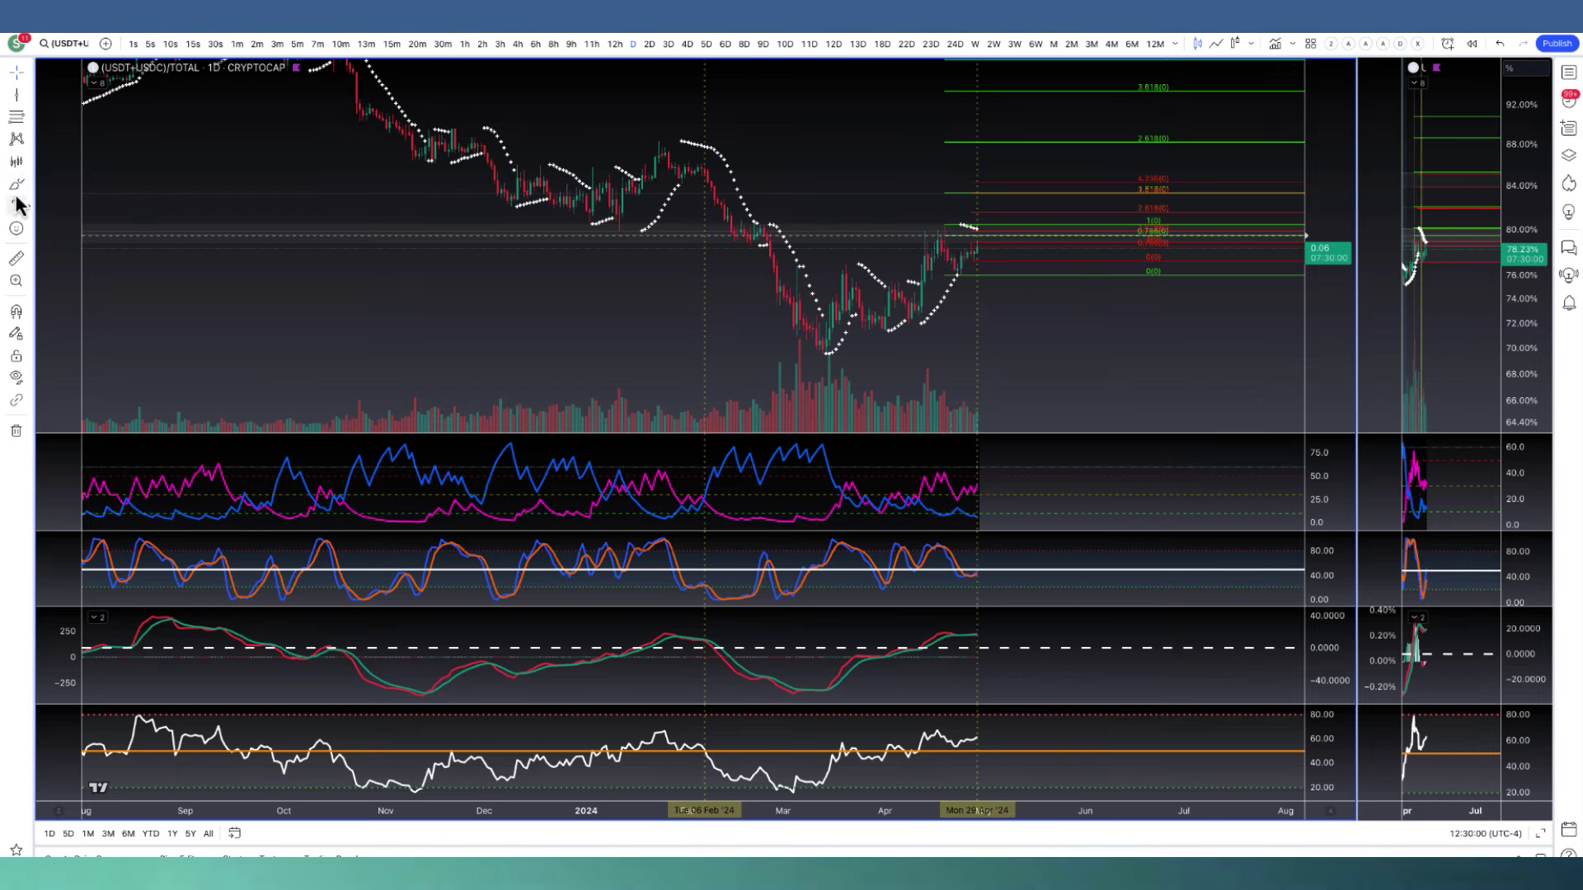
- Copy the 20 January to 1 April 2024 bars as a bars pattern and project it from 13 April to 24 June 2024
click(649, 155)
click(885, 302)
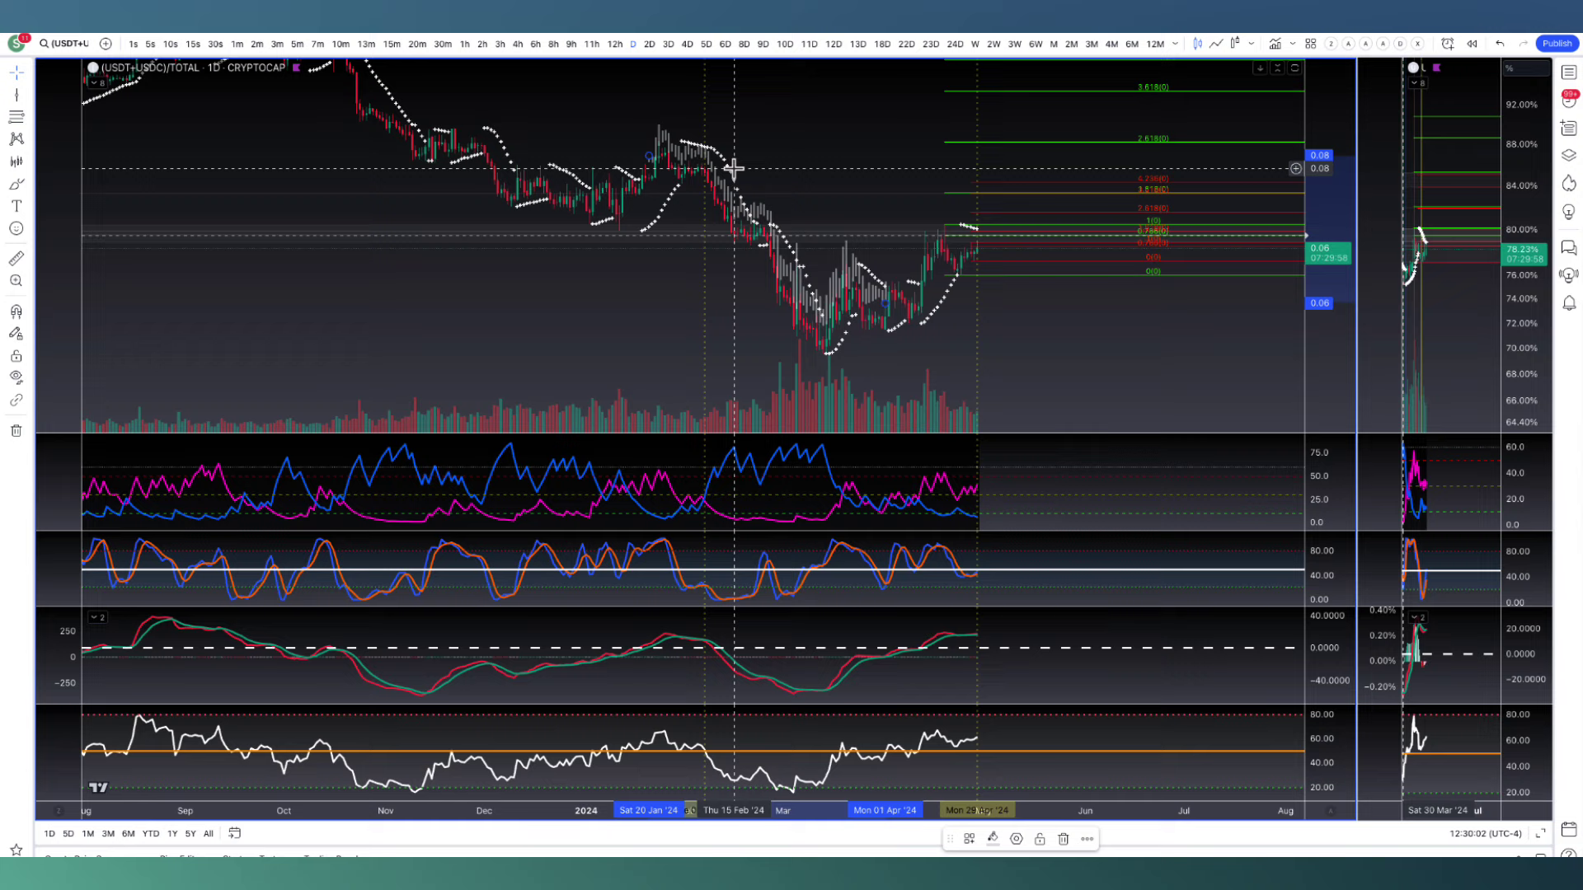
drag(725, 176, 996, 286)
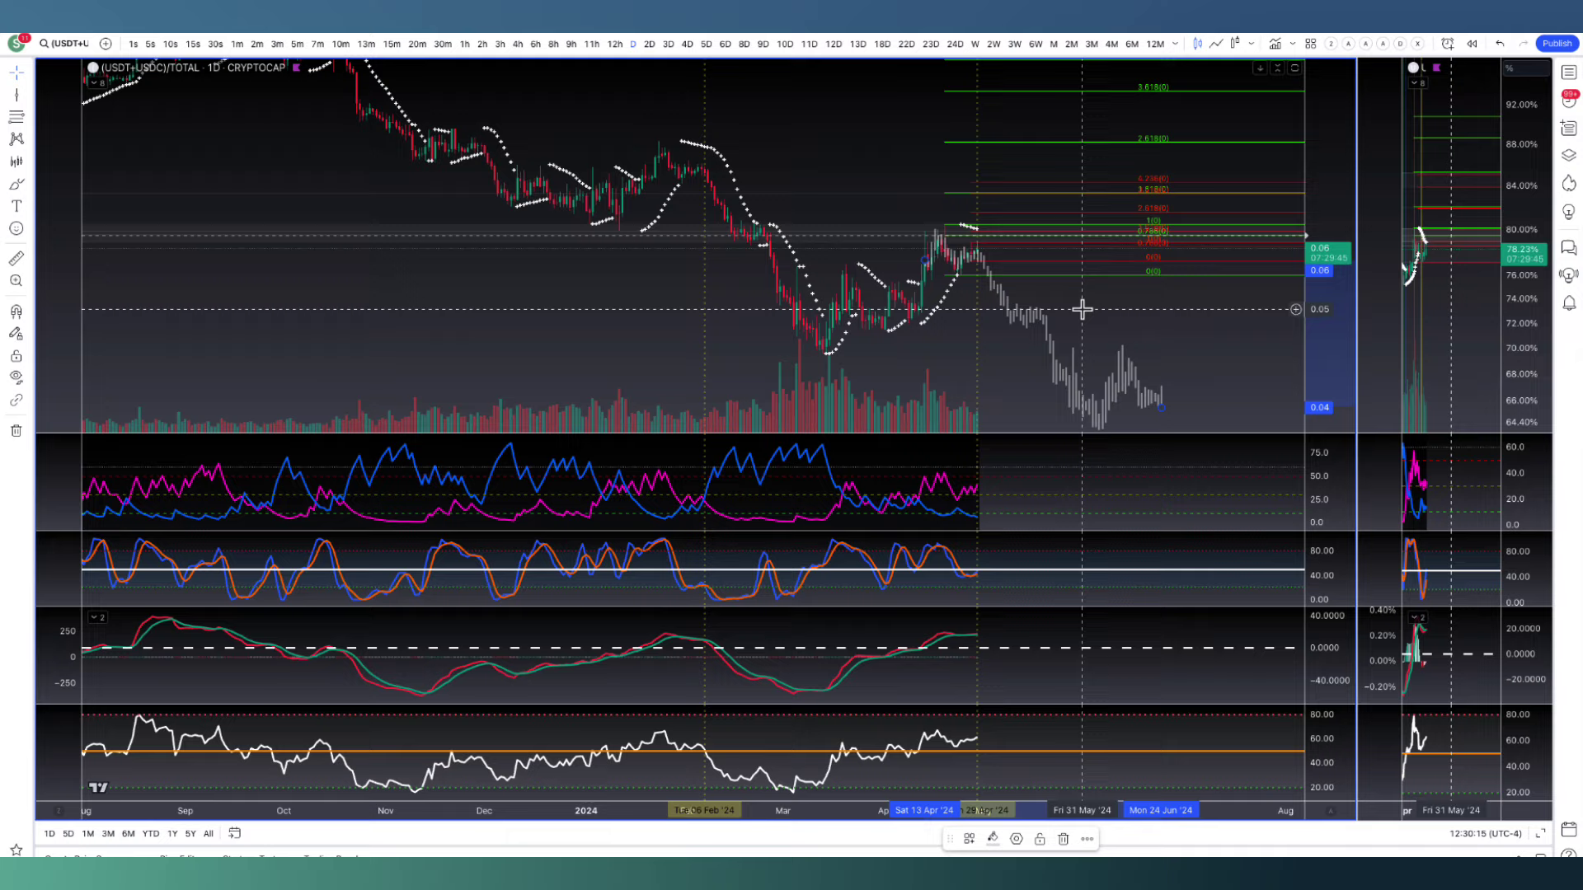
- Maximize the TSI and MACD pane of the (USDT+USDC)/TOTAL chart to examine momentum, and restore all panes
scroll(1182, 195, up, 3)
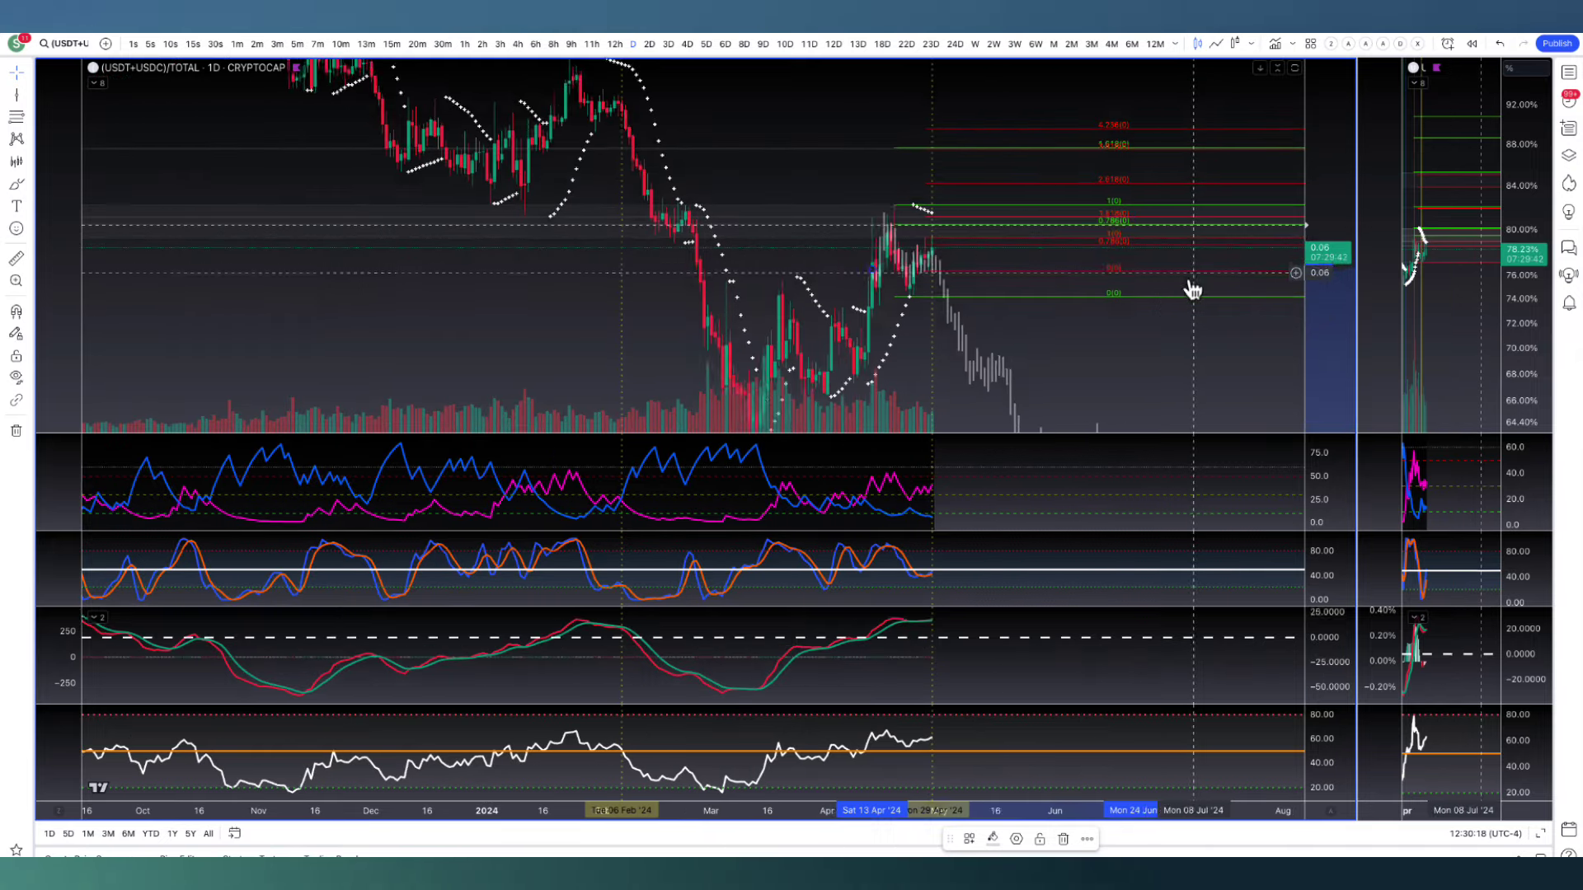
double_click(1003, 620)
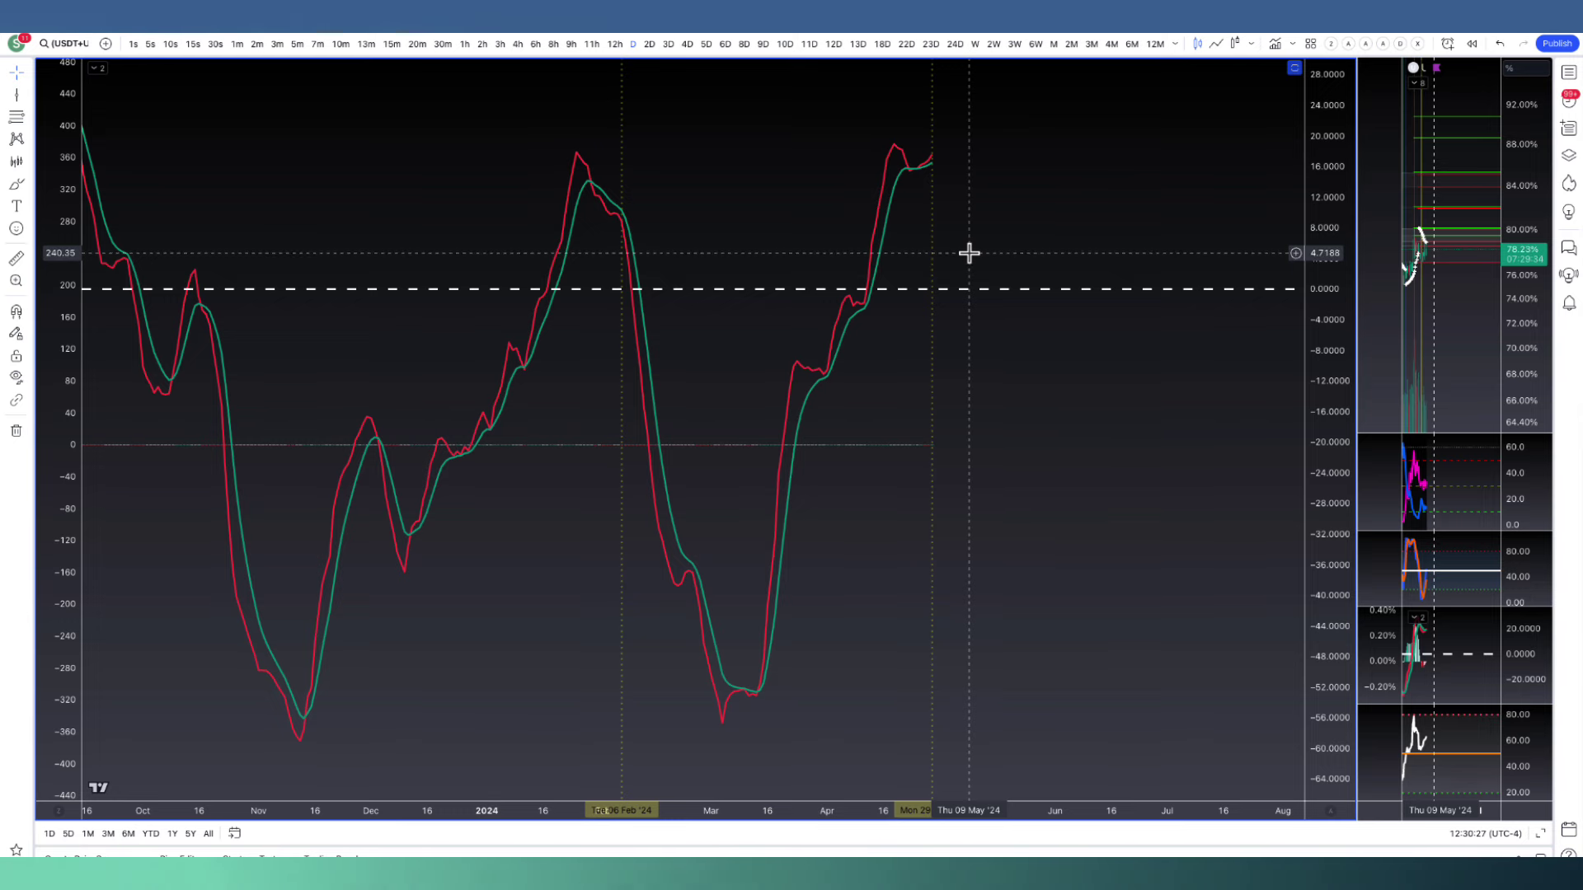
double_click(1011, 154)
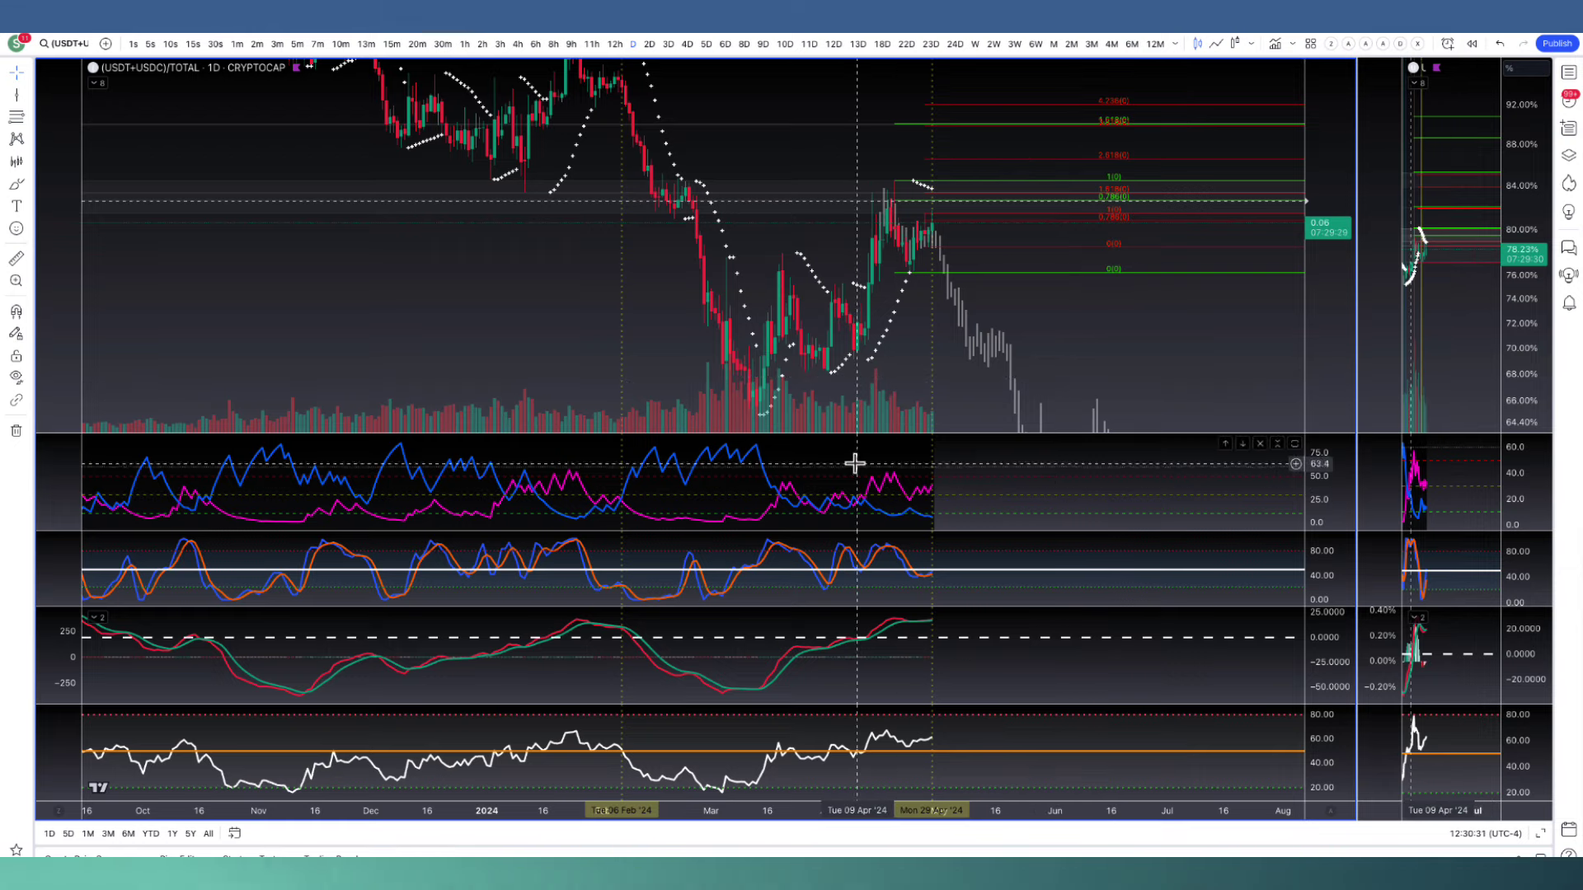
- On the widened USDC.D+USDT.D+BTC.D+ETH.D chart at the 2-day interval, draw a trend line from the 12 June 2023 high to about 78.11% in October 2024
drag(1356, 291, 672, 264)
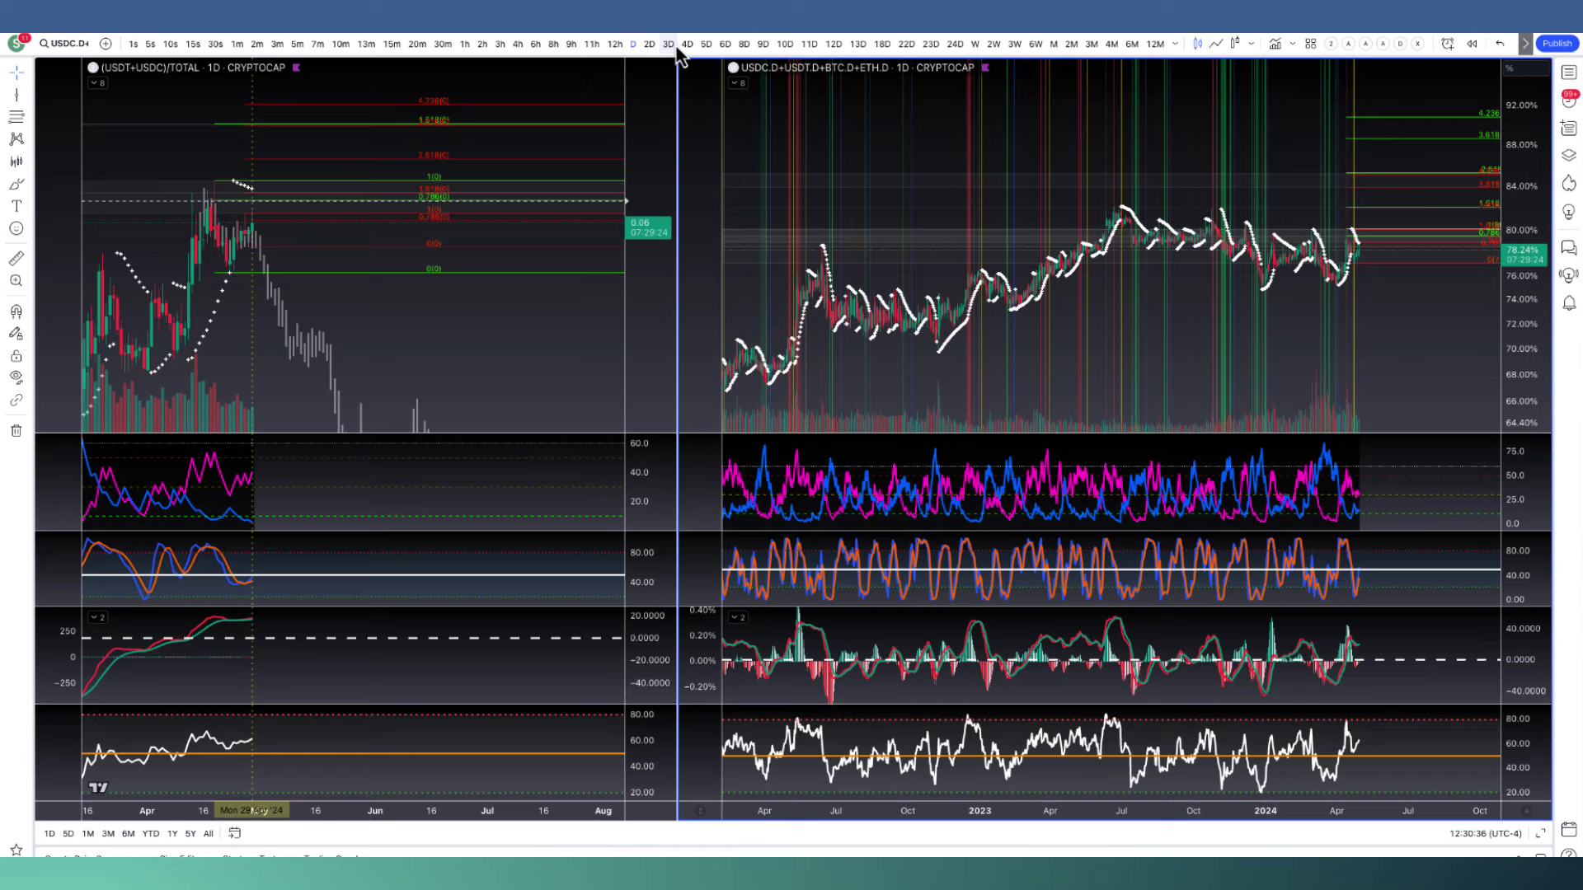
click(649, 45)
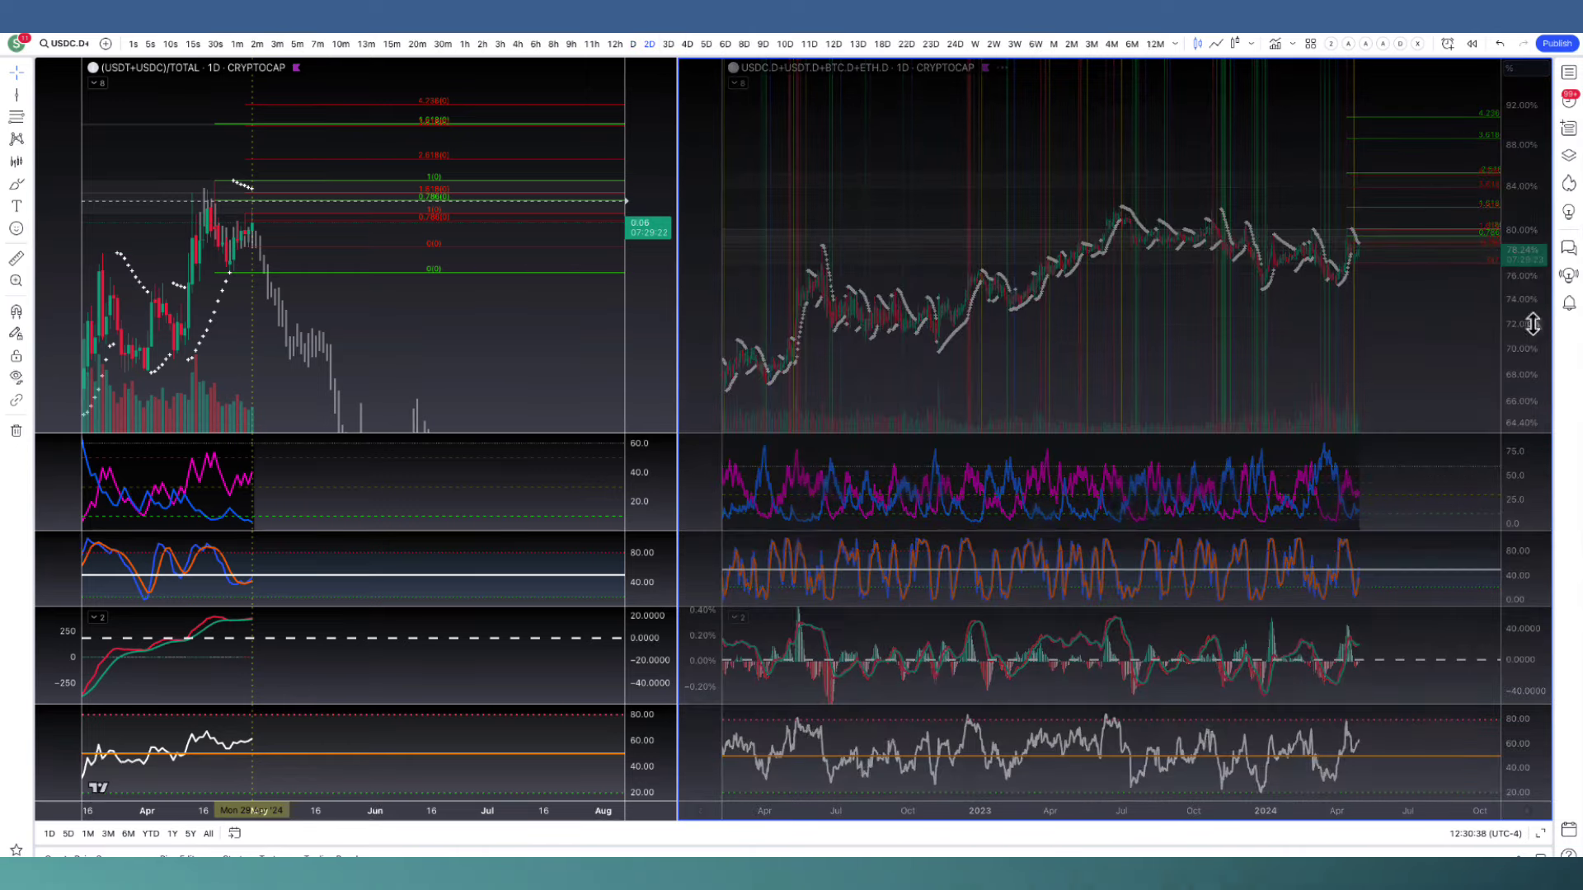
click(29, 96)
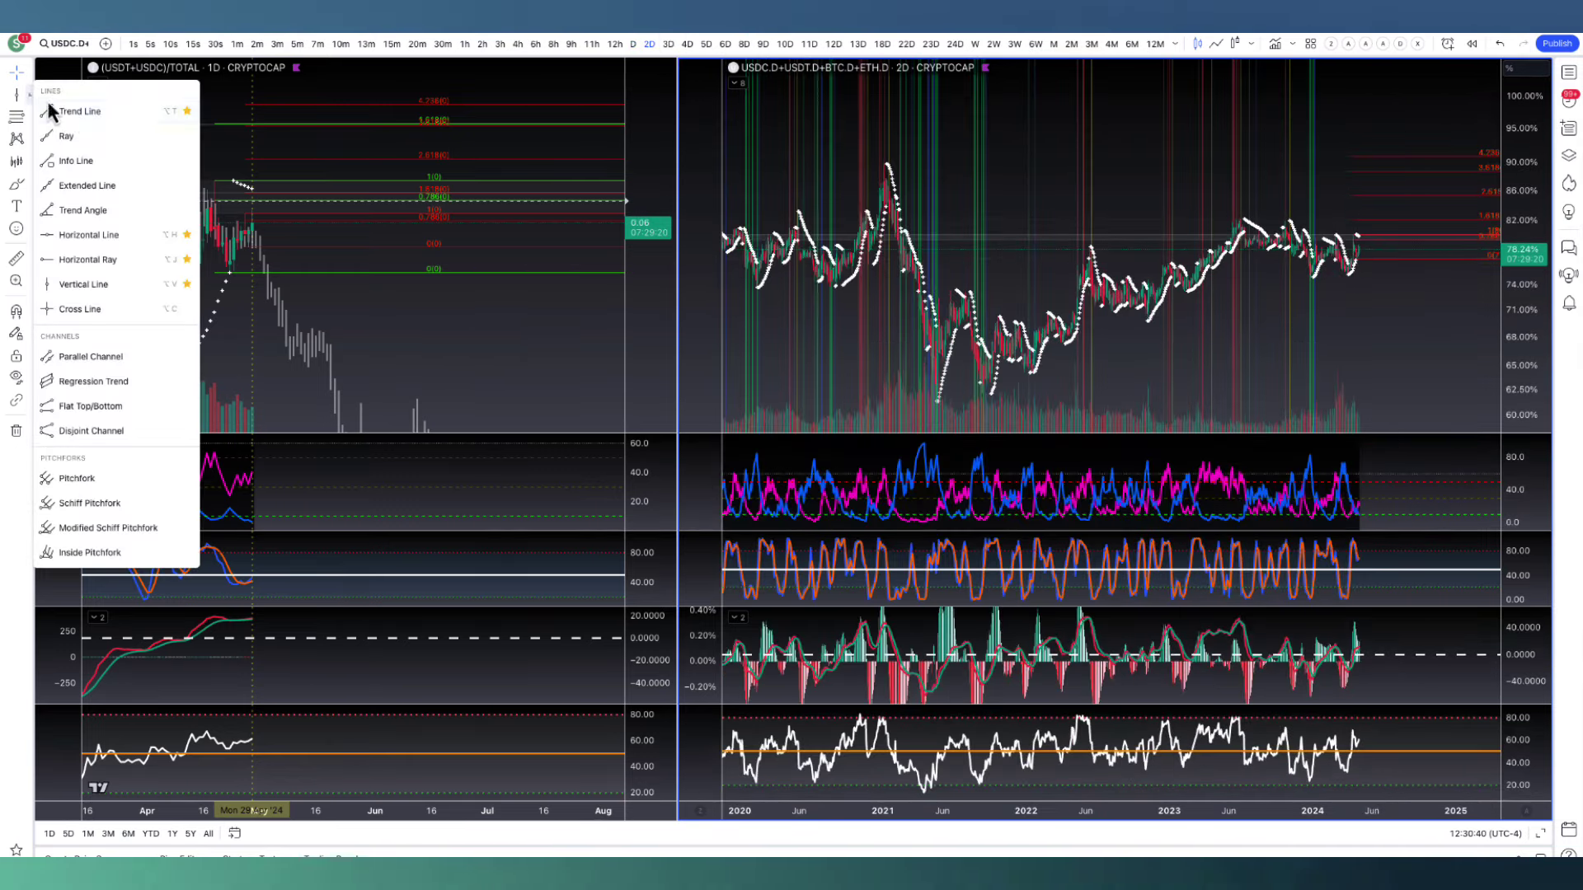
click(66, 108)
click(1234, 218)
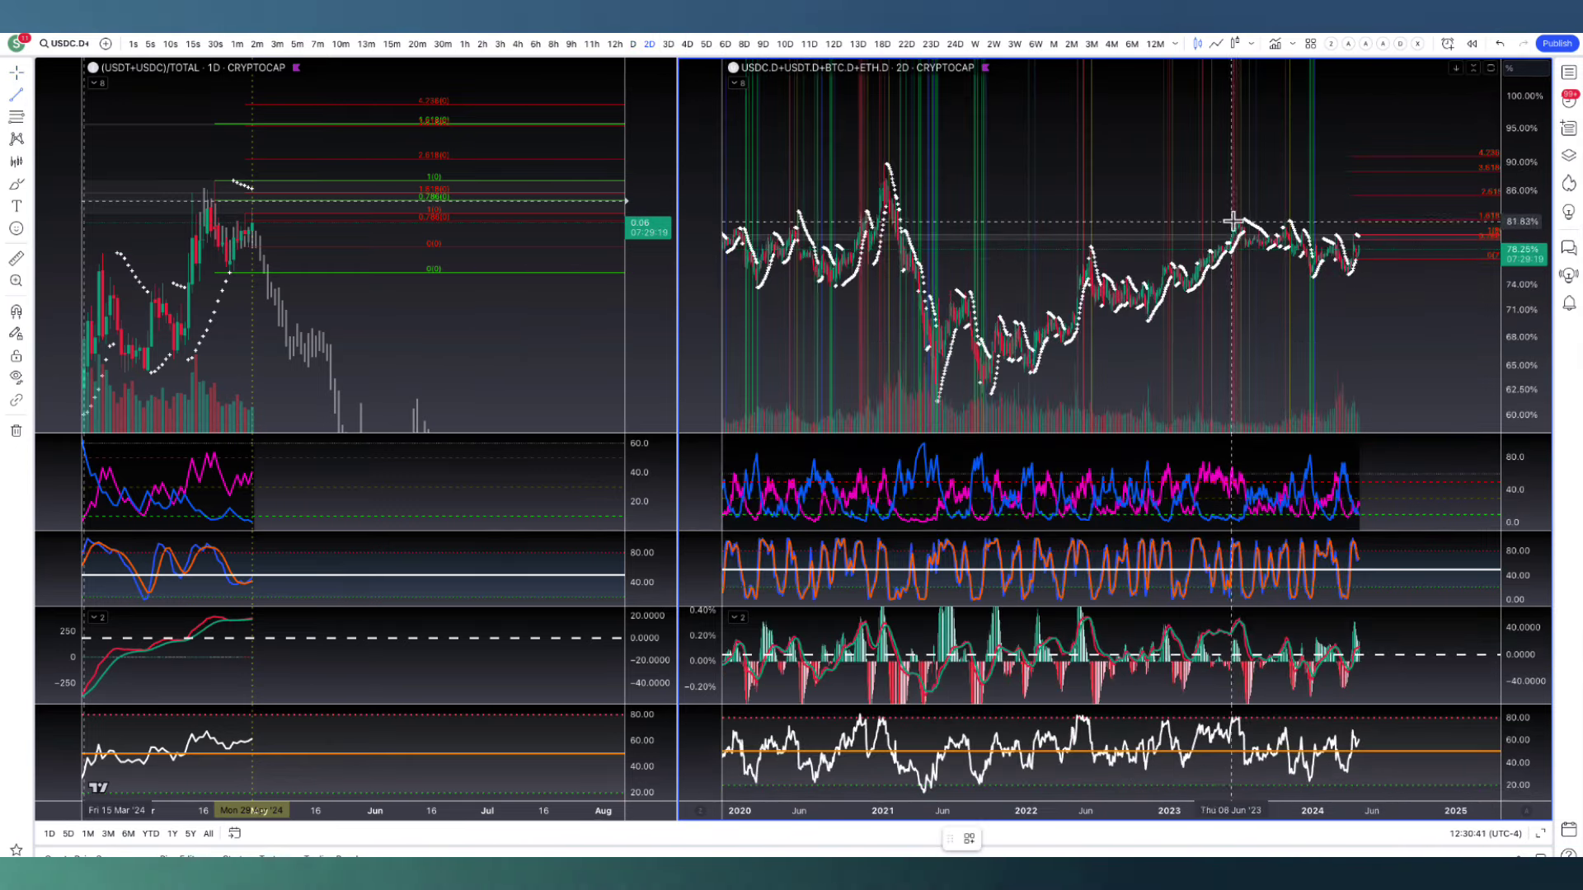
click(1418, 247)
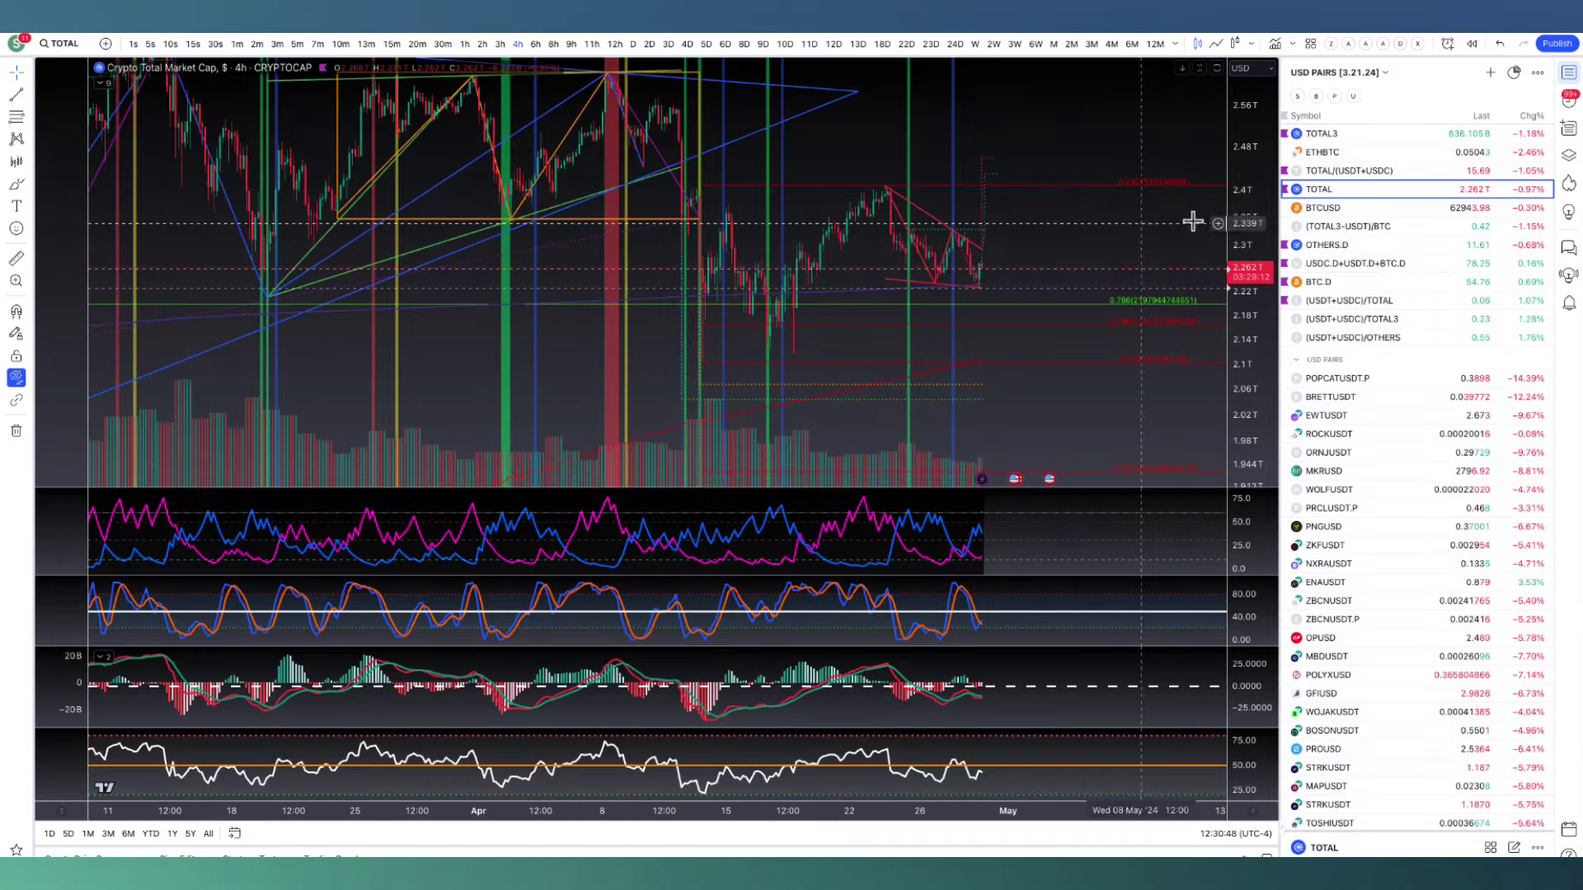
- Hide the watchlist, set the Crypto Total Market Cap chart to the daily interval and maximize its price pane
click(1568, 74)
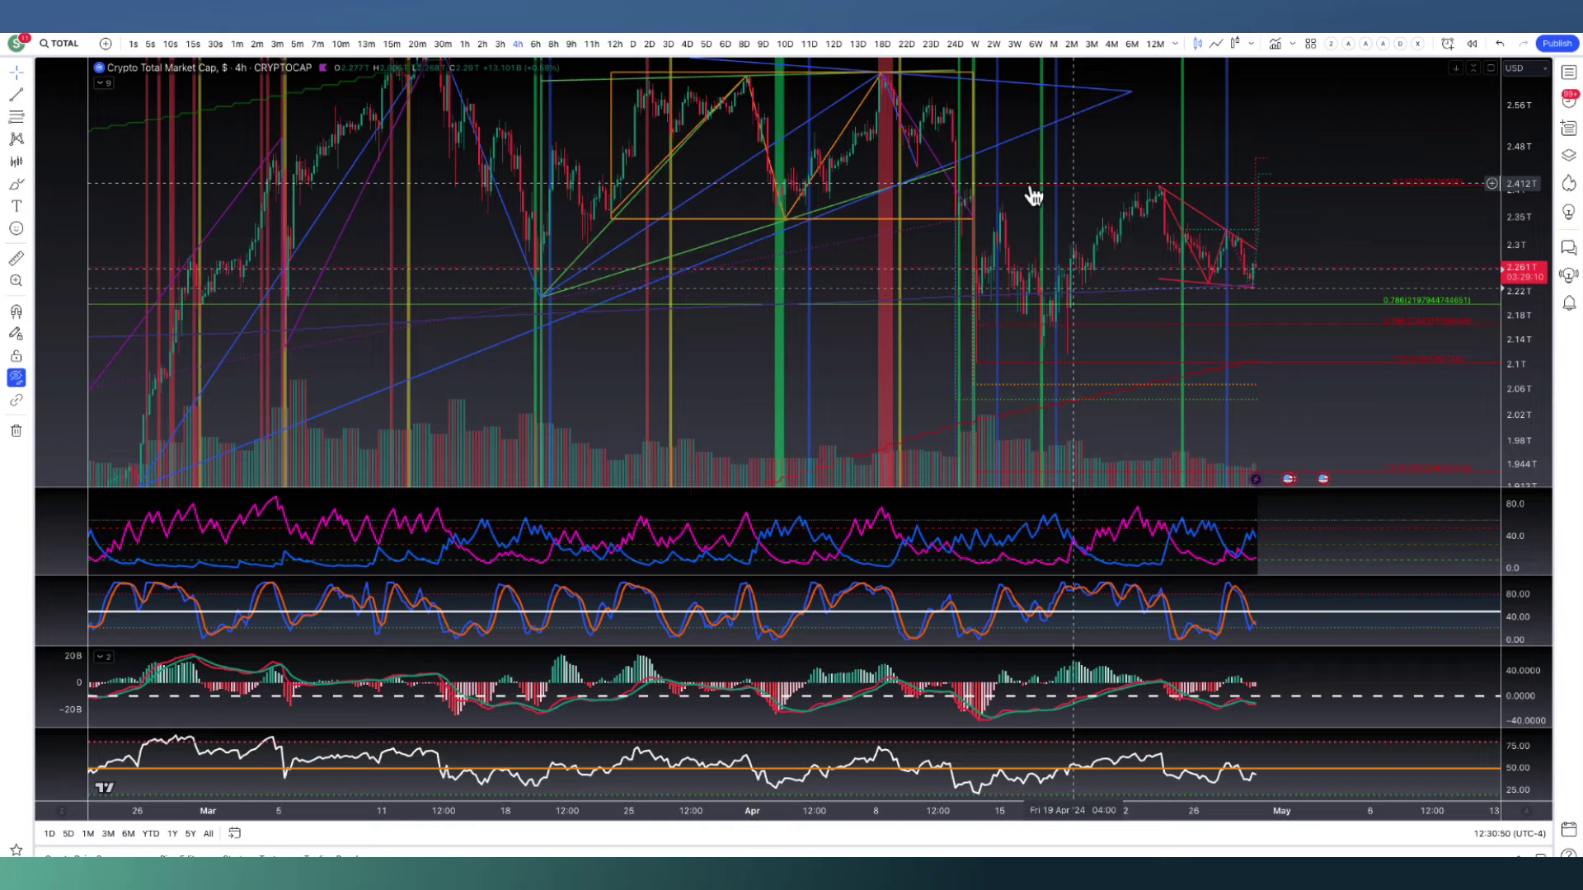
click(633, 43)
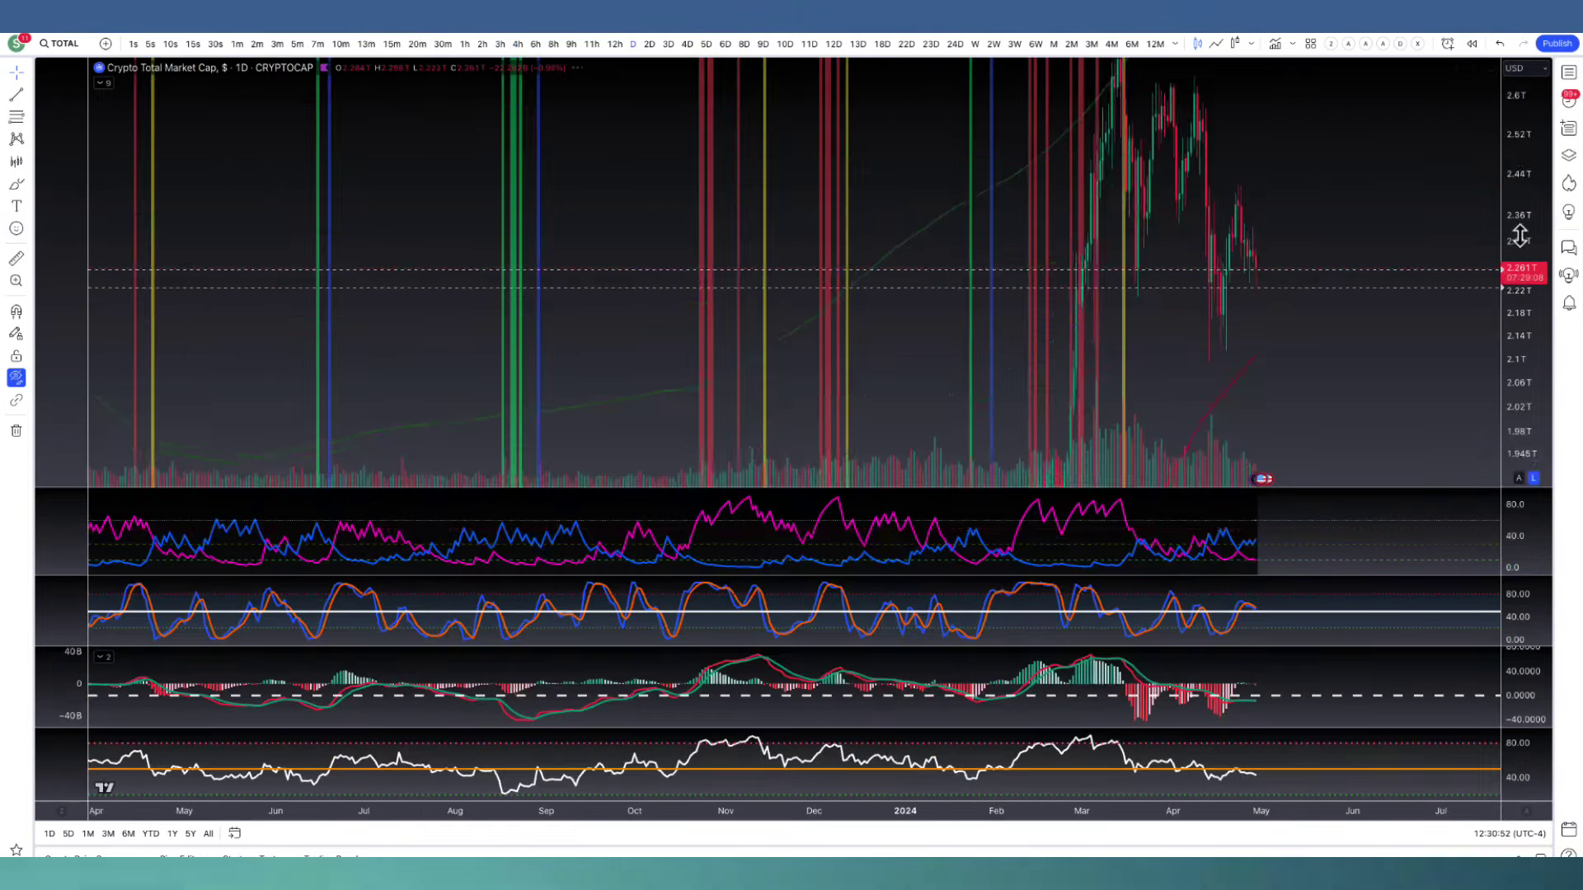
drag(1521, 236, 1513, 479)
double_click(1213, 427)
- Compress the price and time scales of the Crypto Total Market Cap chart to examine the full trend back to 2018
scroll(1314, 453, down, 4)
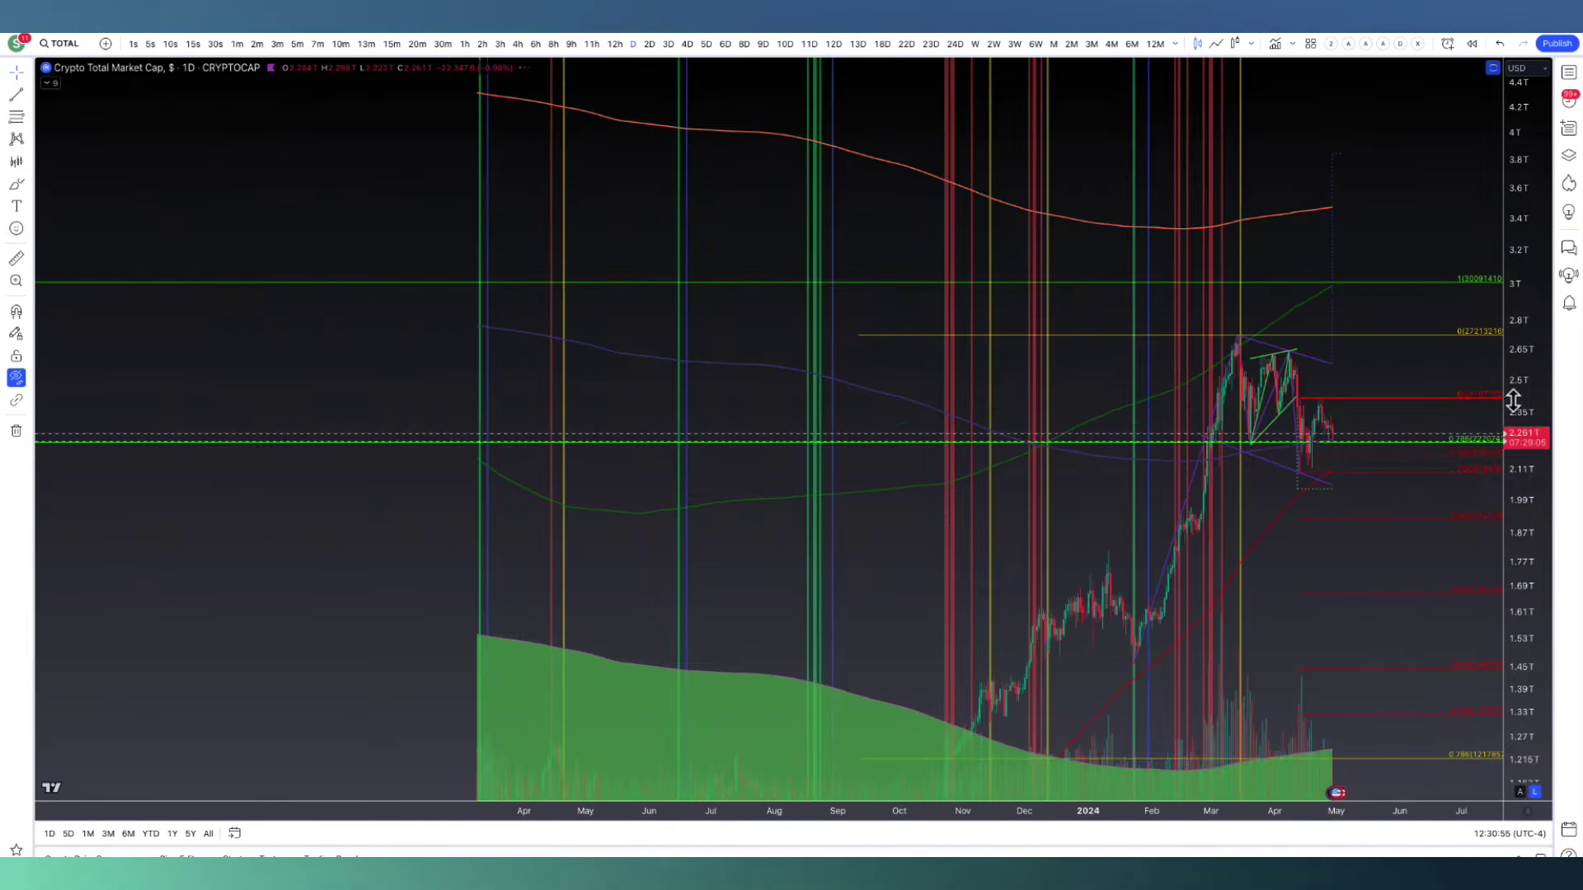
drag(1519, 350, 1520, 432)
drag(1393, 506, 1303, 513)
scroll(1304, 513, up, 4)
drag(1517, 542, 1513, 272)
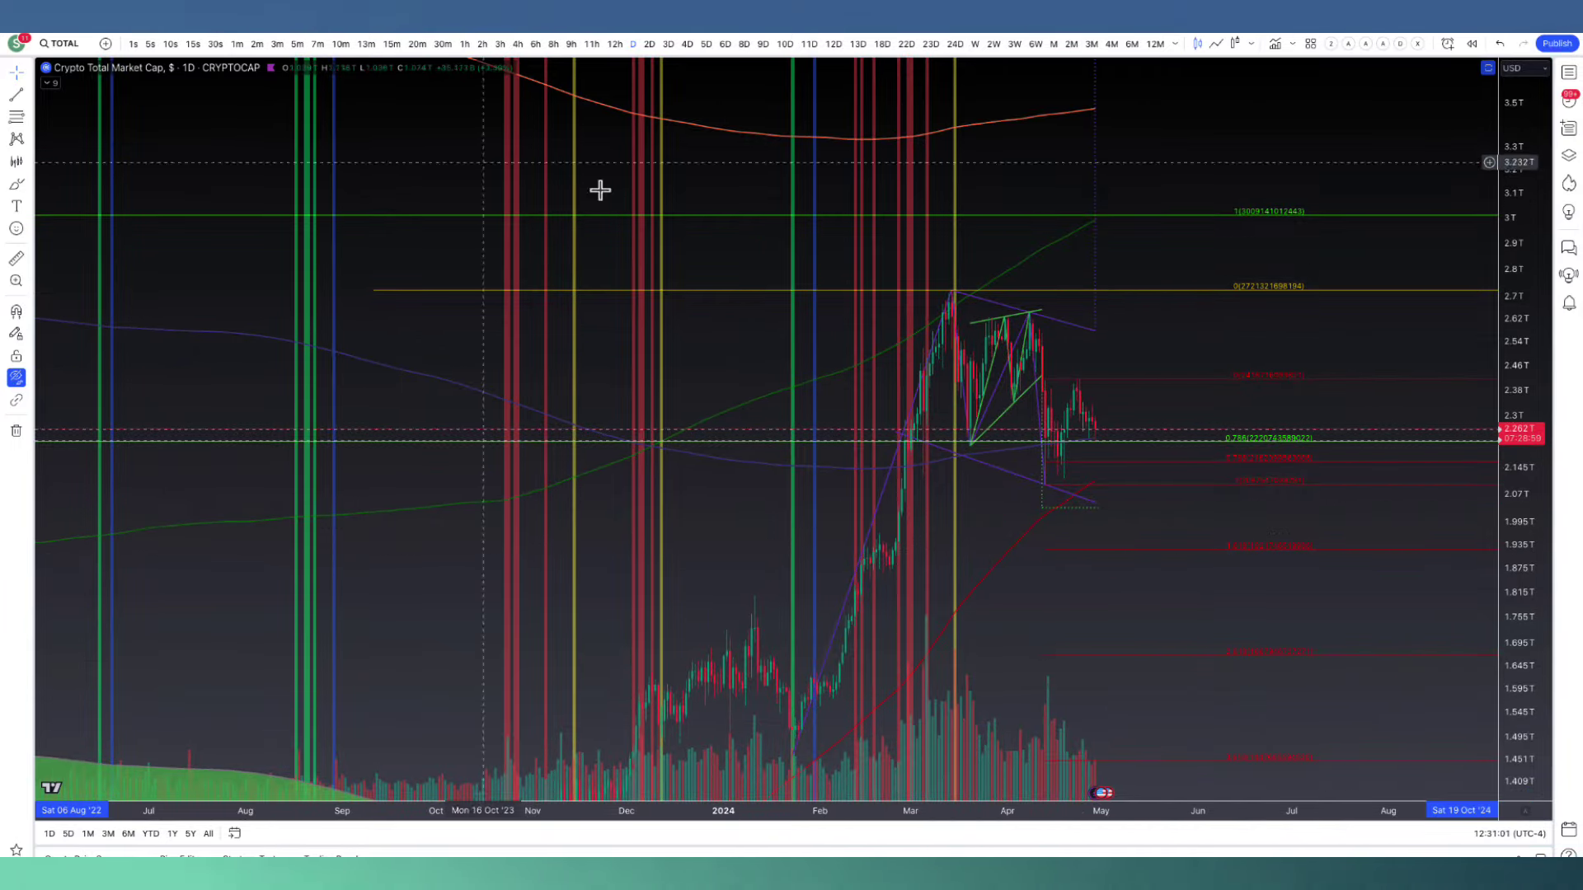
scroll(1131, 463, down, 3)
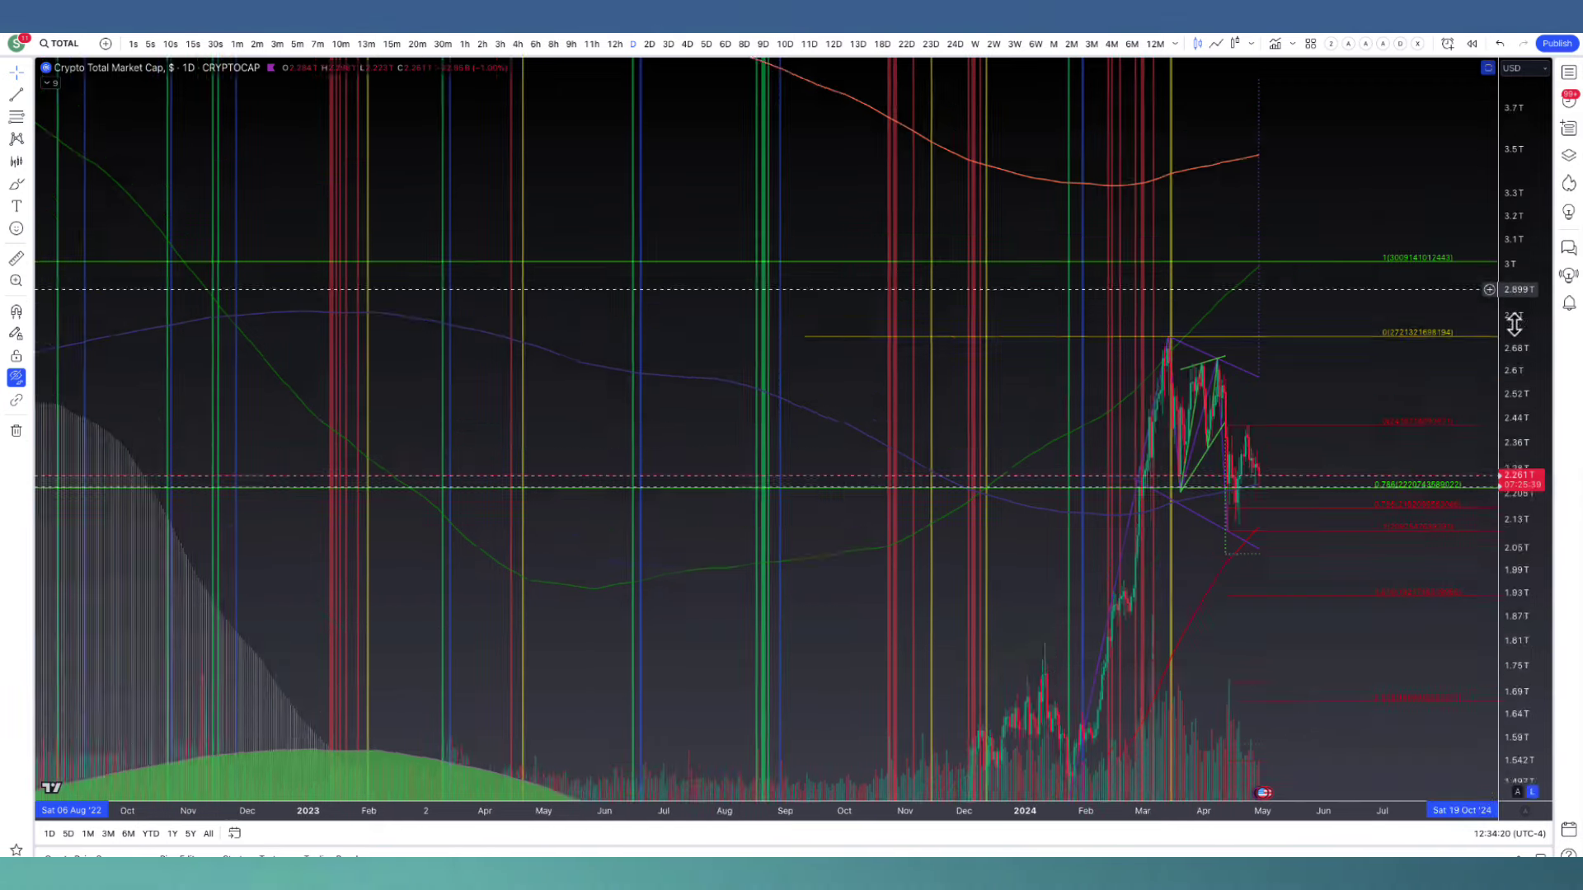
drag(1515, 325, 1461, 306)
scroll(1033, 364, down, 4)
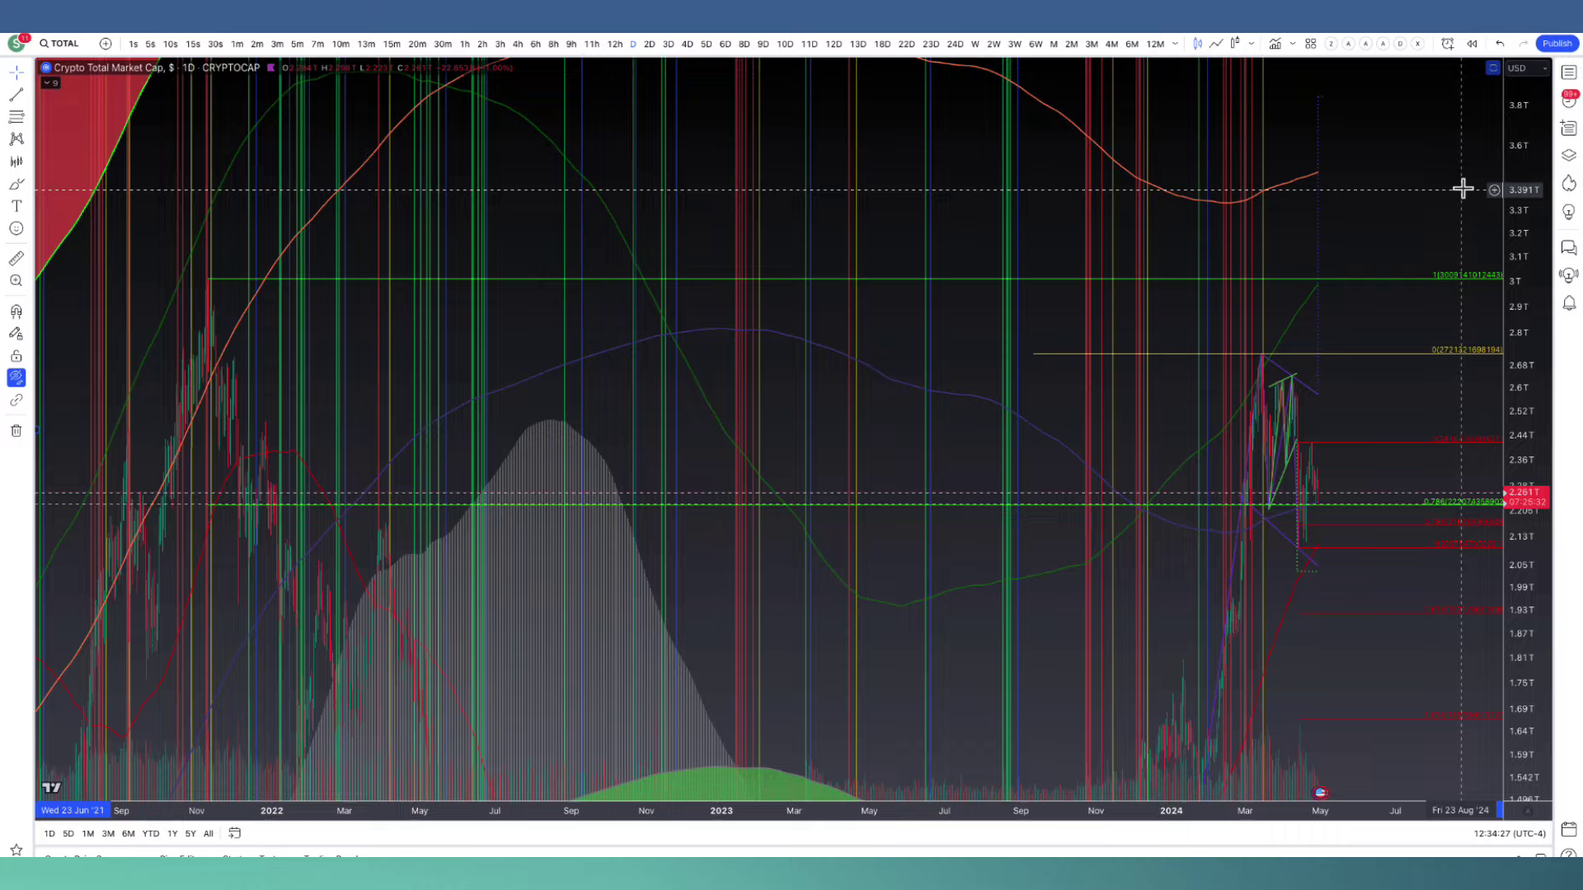
drag(1527, 161, 1515, 647)
scroll(1413, 497, down, 8)
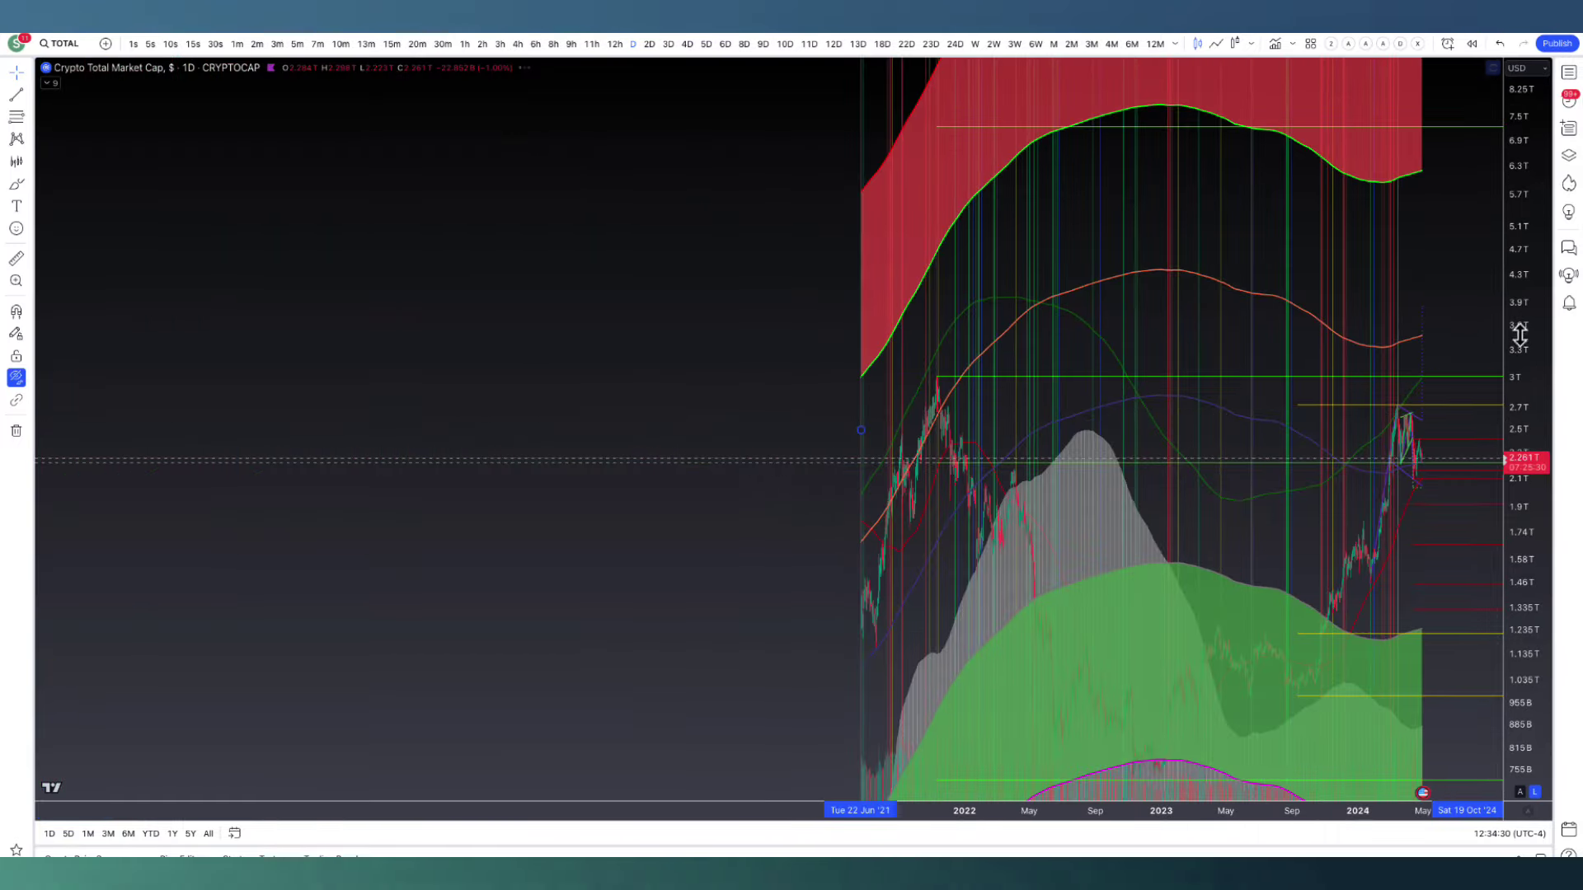
drag(1519, 336, 1510, 623)
drag(1349, 651, 1294, 494)
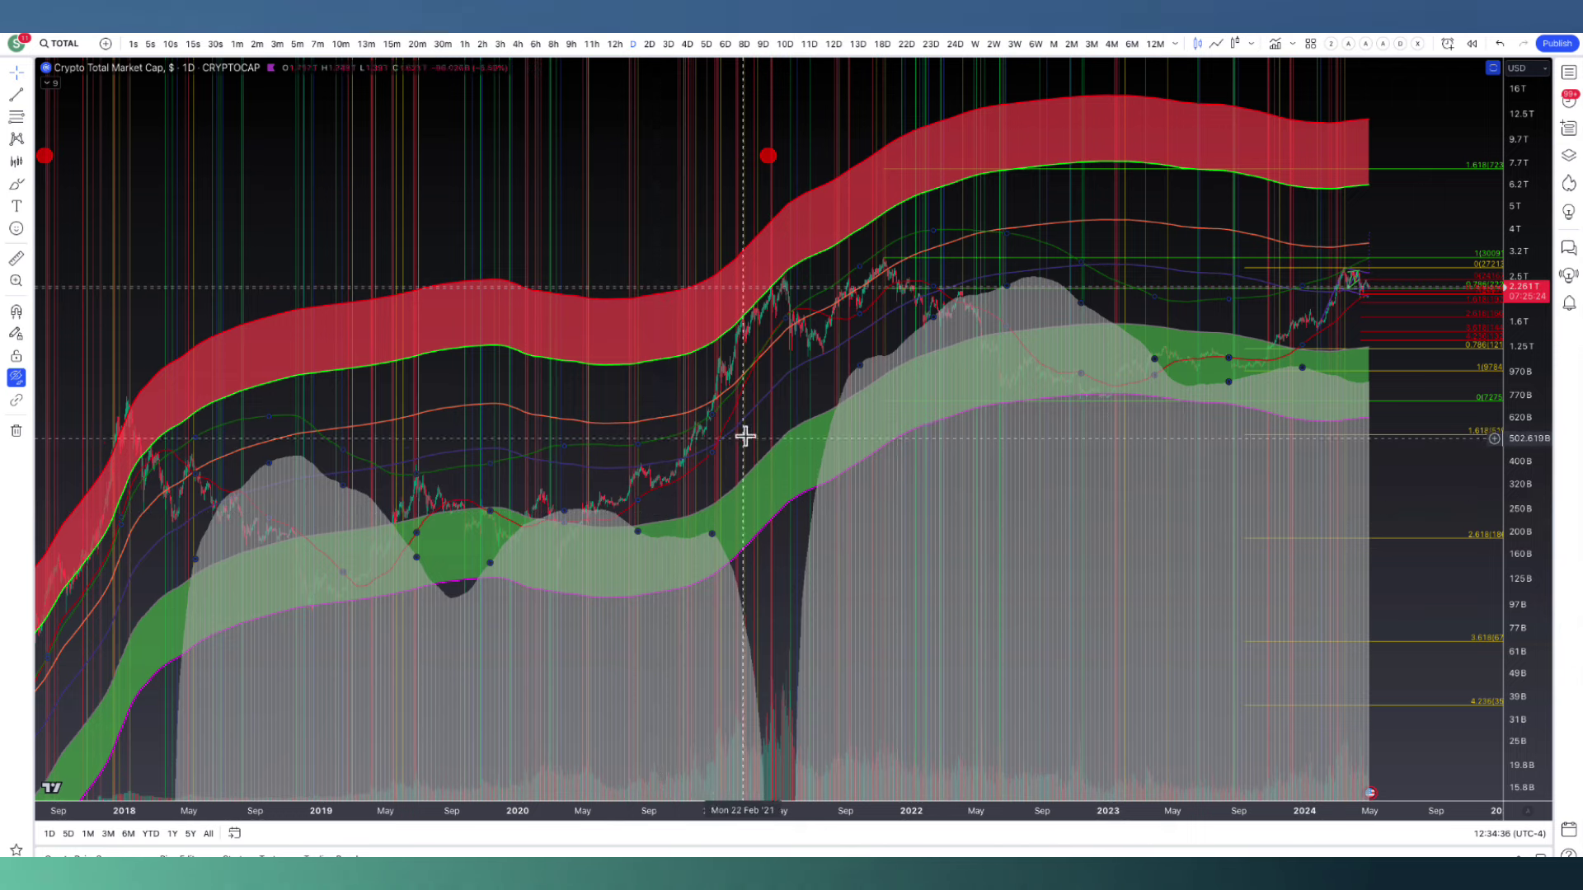
- Hide the red and green band indicator on the Crypto Total Market Cap chart and compare past cycles since 2016 with the moving averages
right_click(702, 360)
click(753, 572)
scroll(1236, 614, down, 3)
drag(1250, 616, 1228, 414)
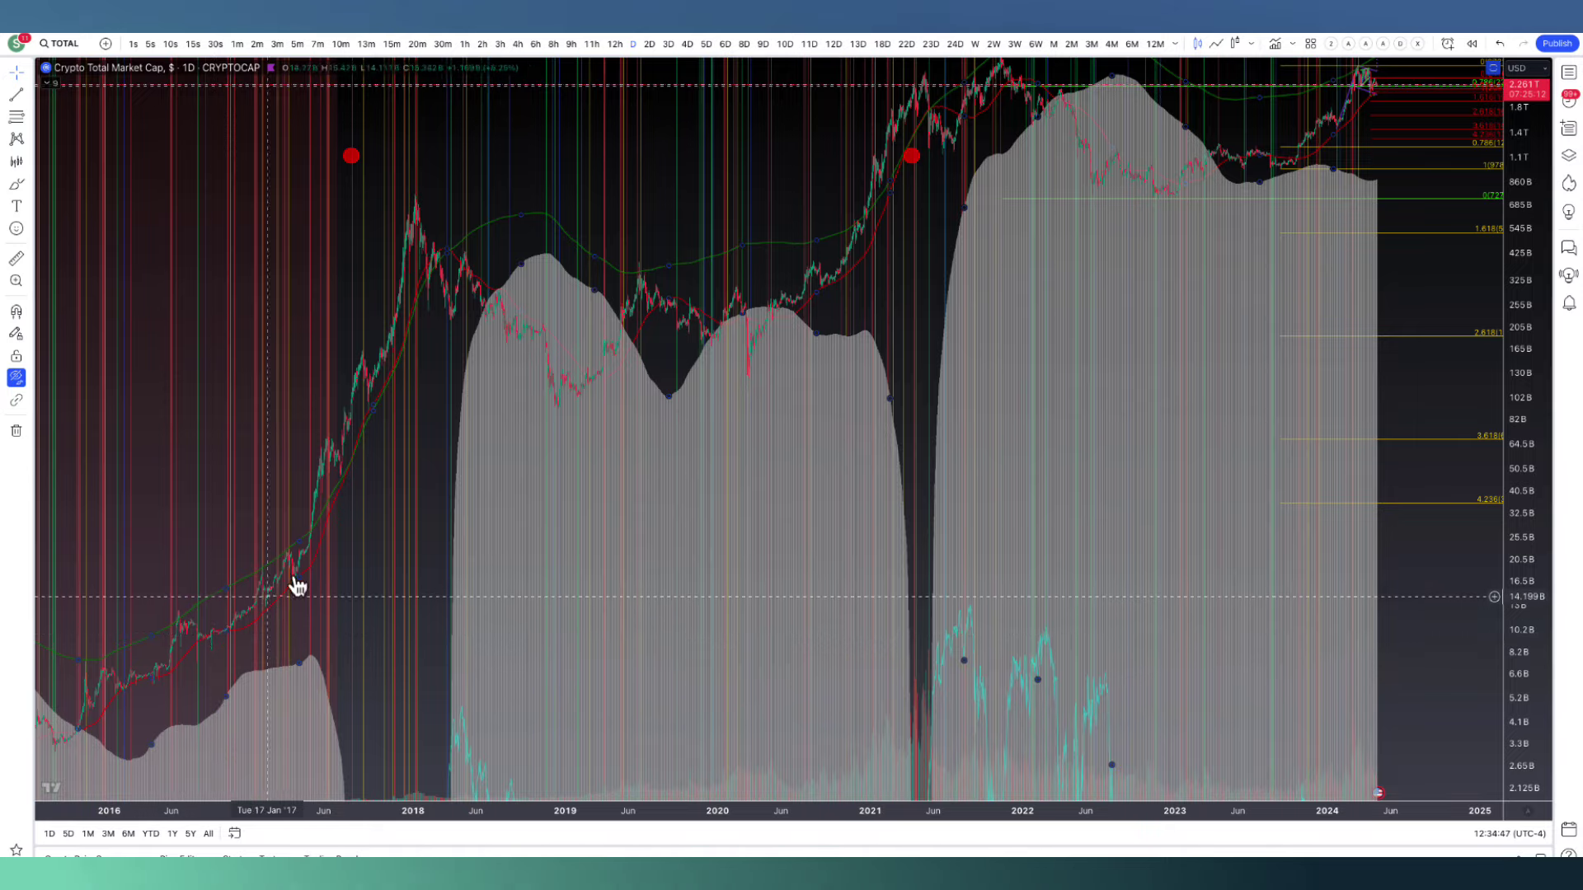
scroll(519, 452, up, 3)
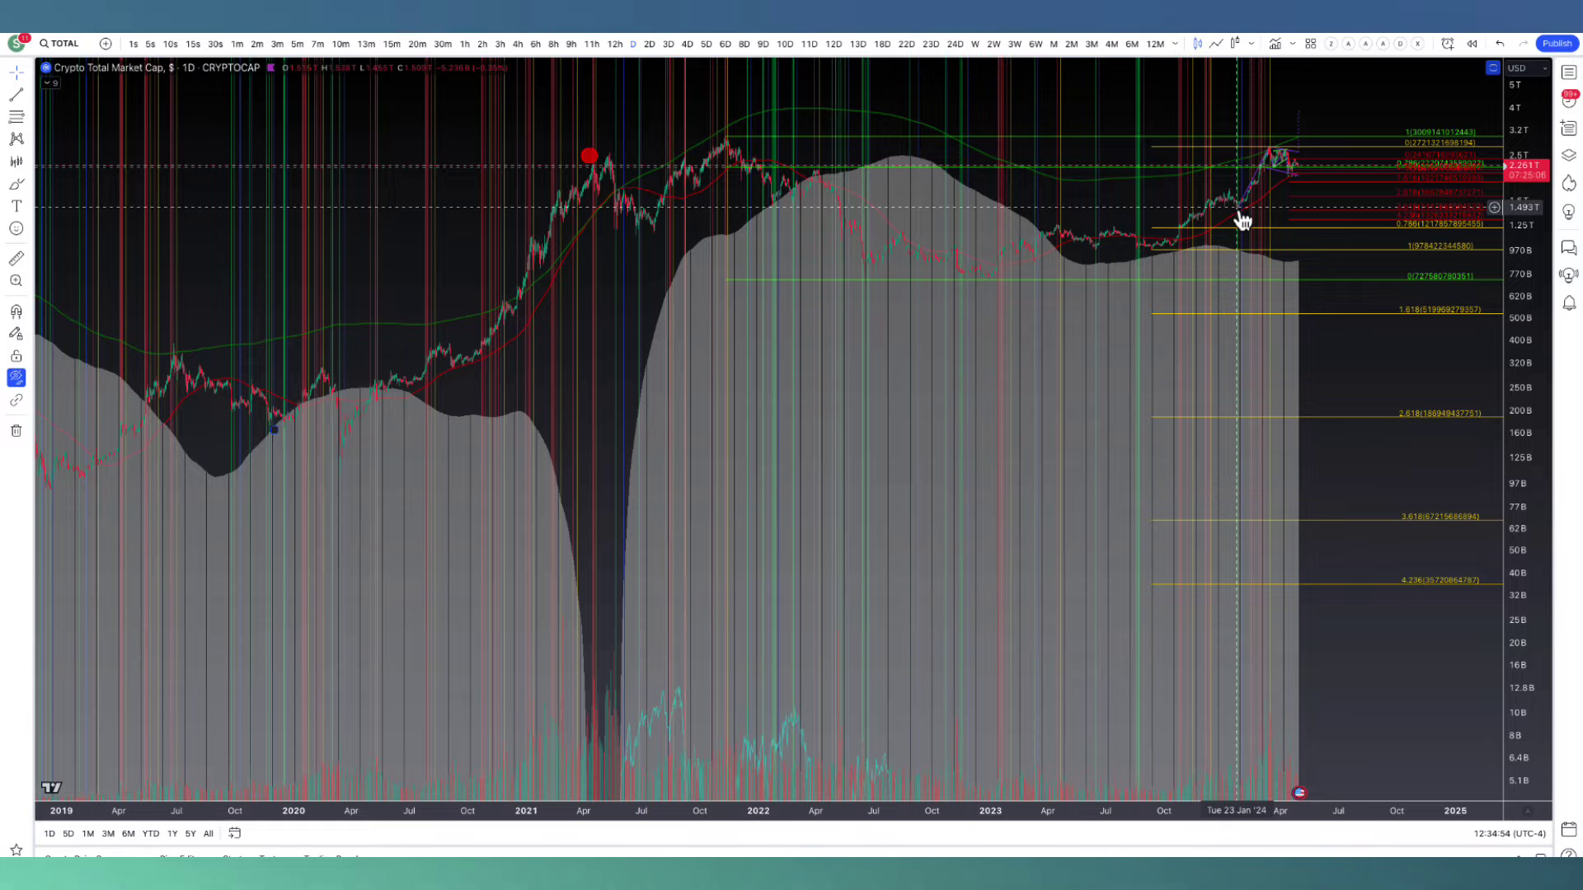
- Examine the 2022 to 2024 total market cap trend against the moving averages at a larger scale, and expand the indicator legend
drag(1533, 382, 1449, 403)
scroll(1461, 437, up, 5)
drag(1526, 462, 1483, 198)
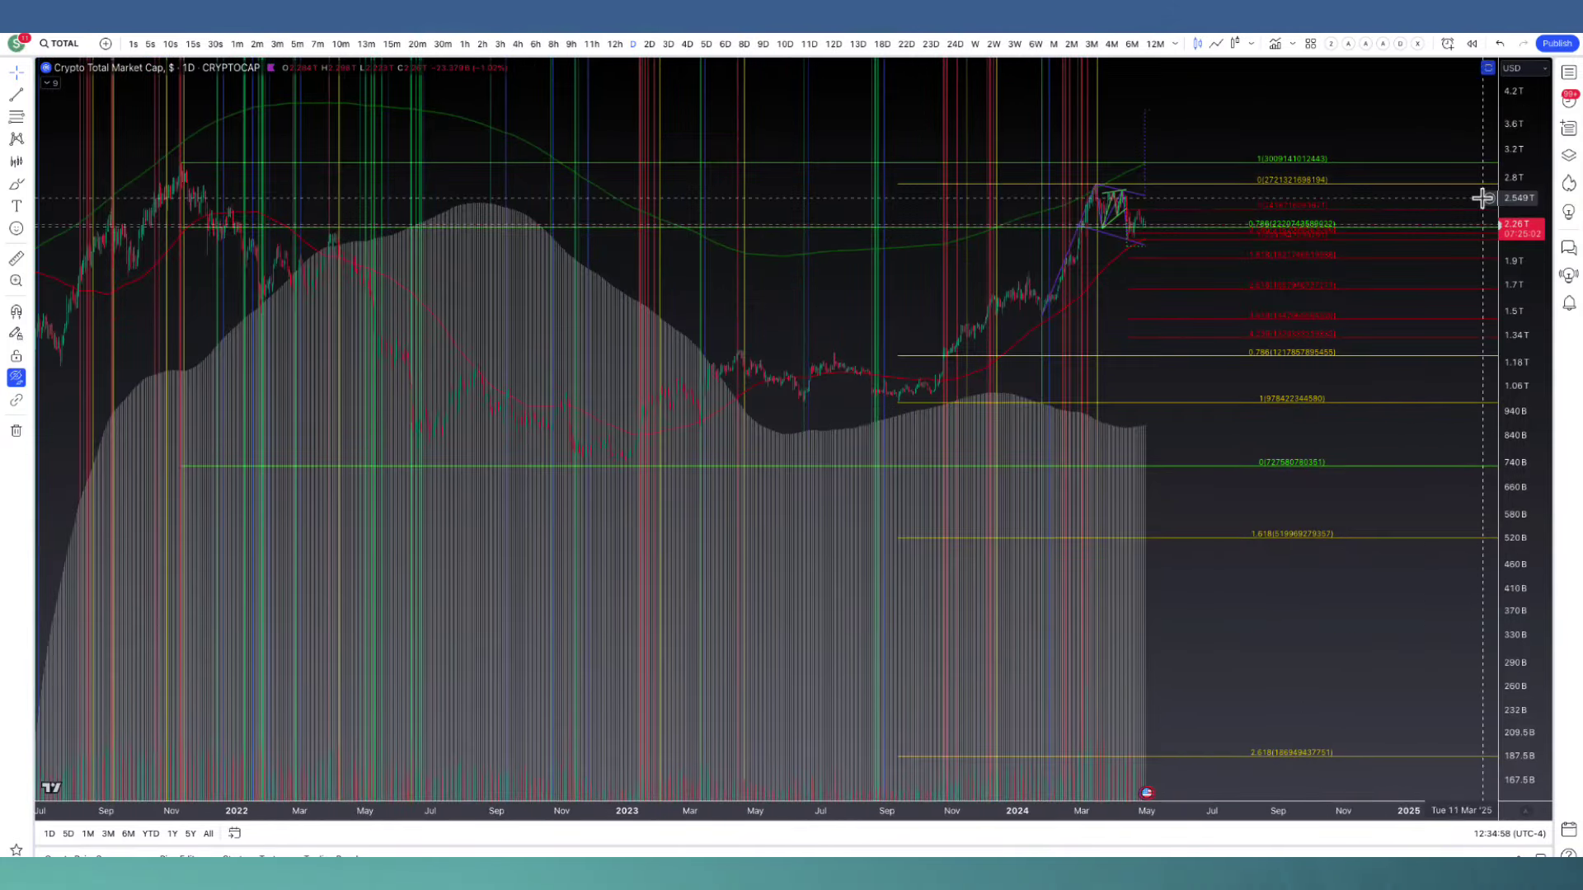
drag(1524, 404, 1456, 74)
scroll(1287, 202, up, 4)
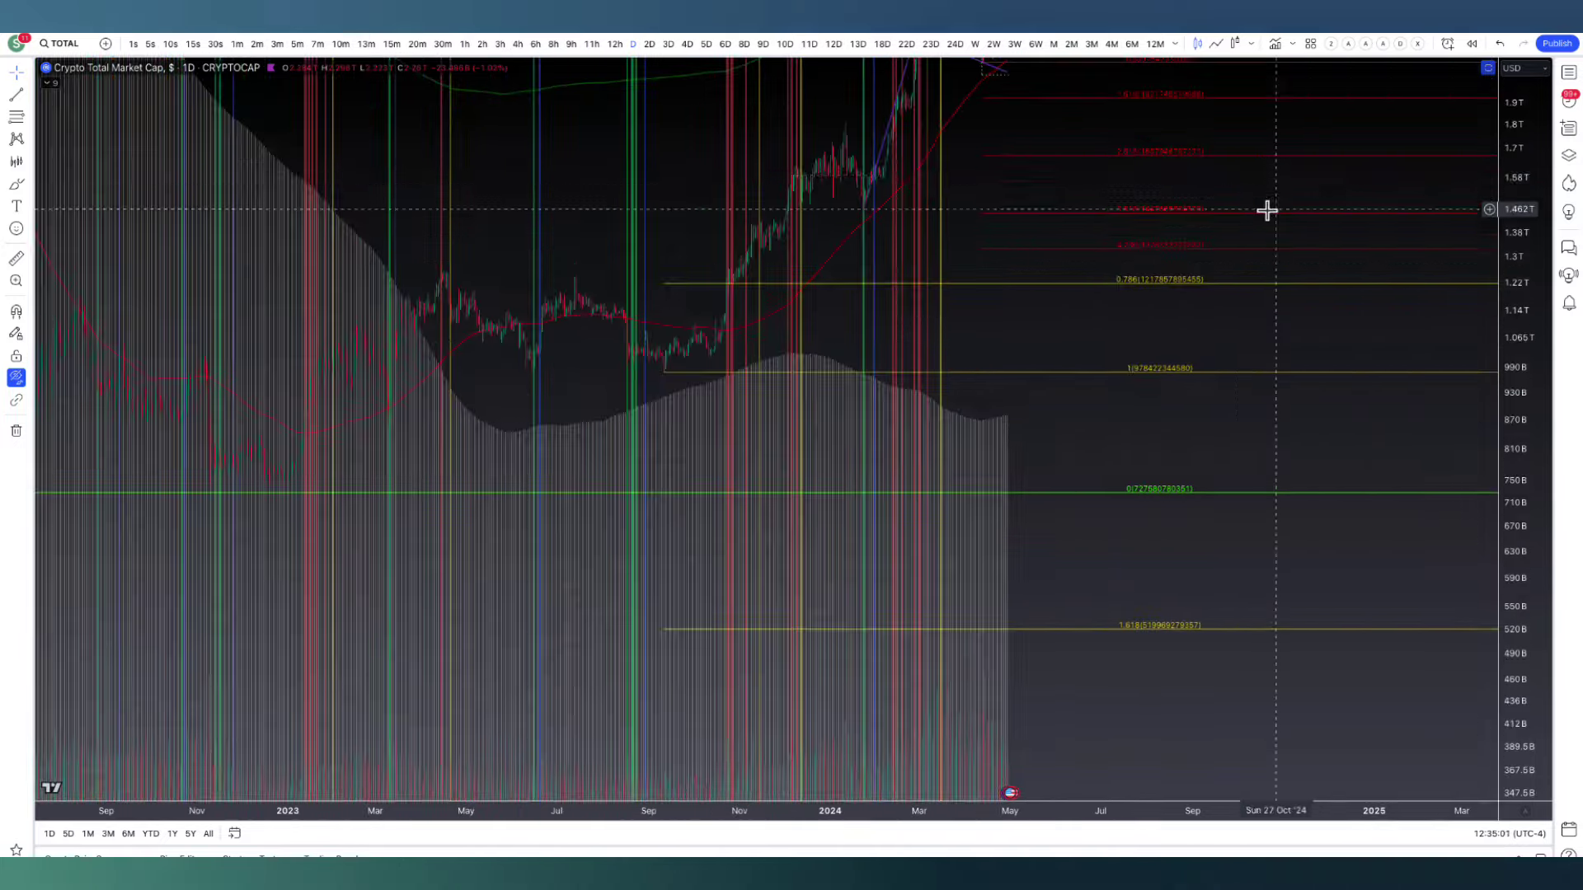
drag(1267, 210, 1322, 378)
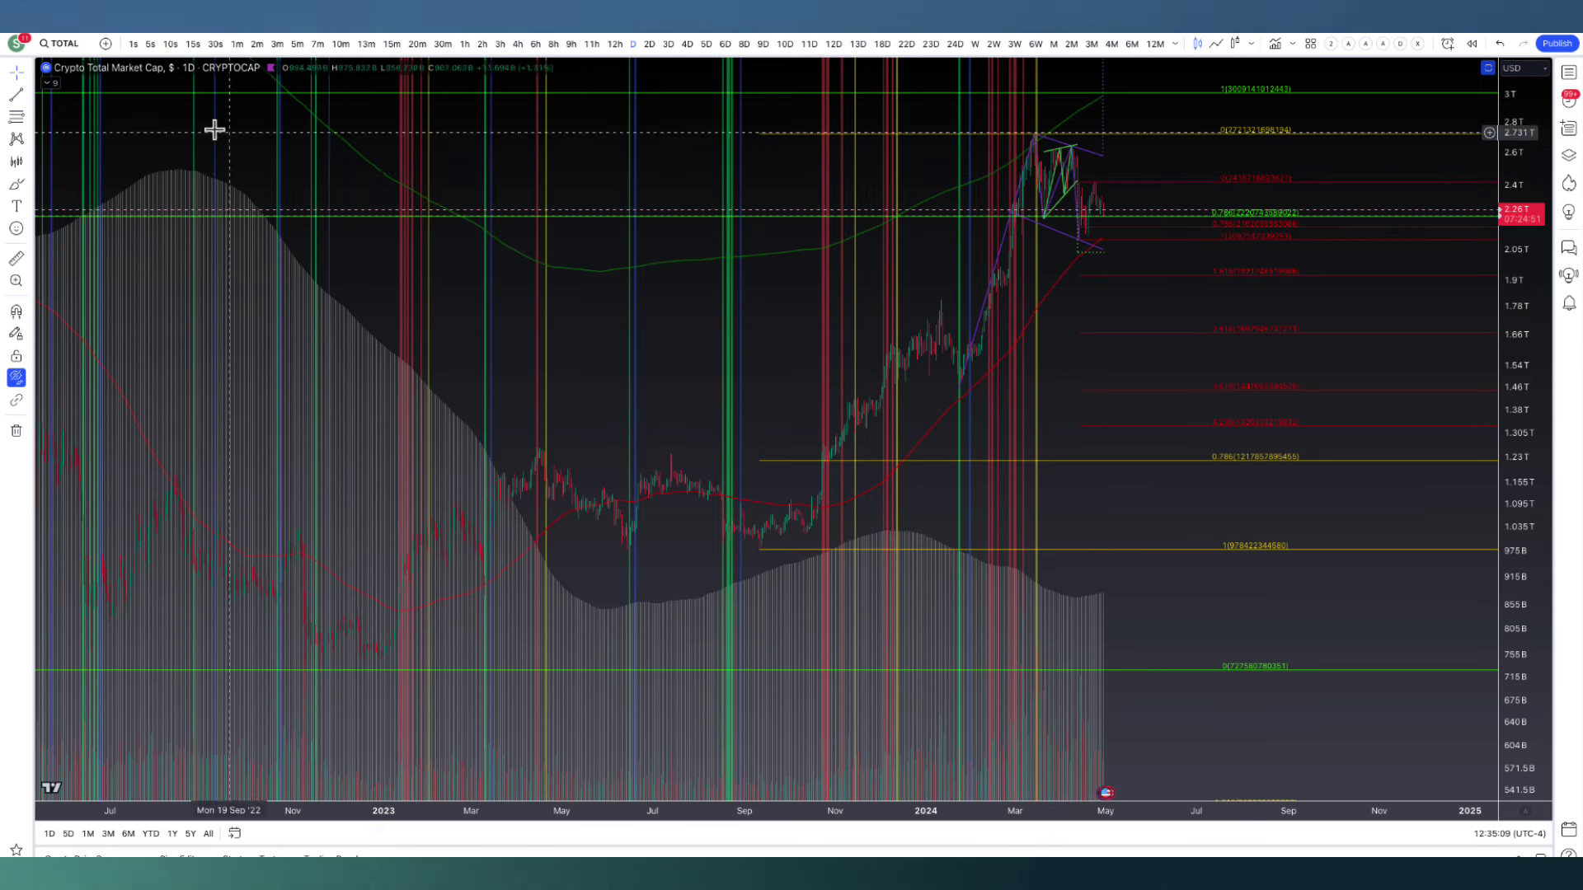
click(48, 84)
click(167, 113)
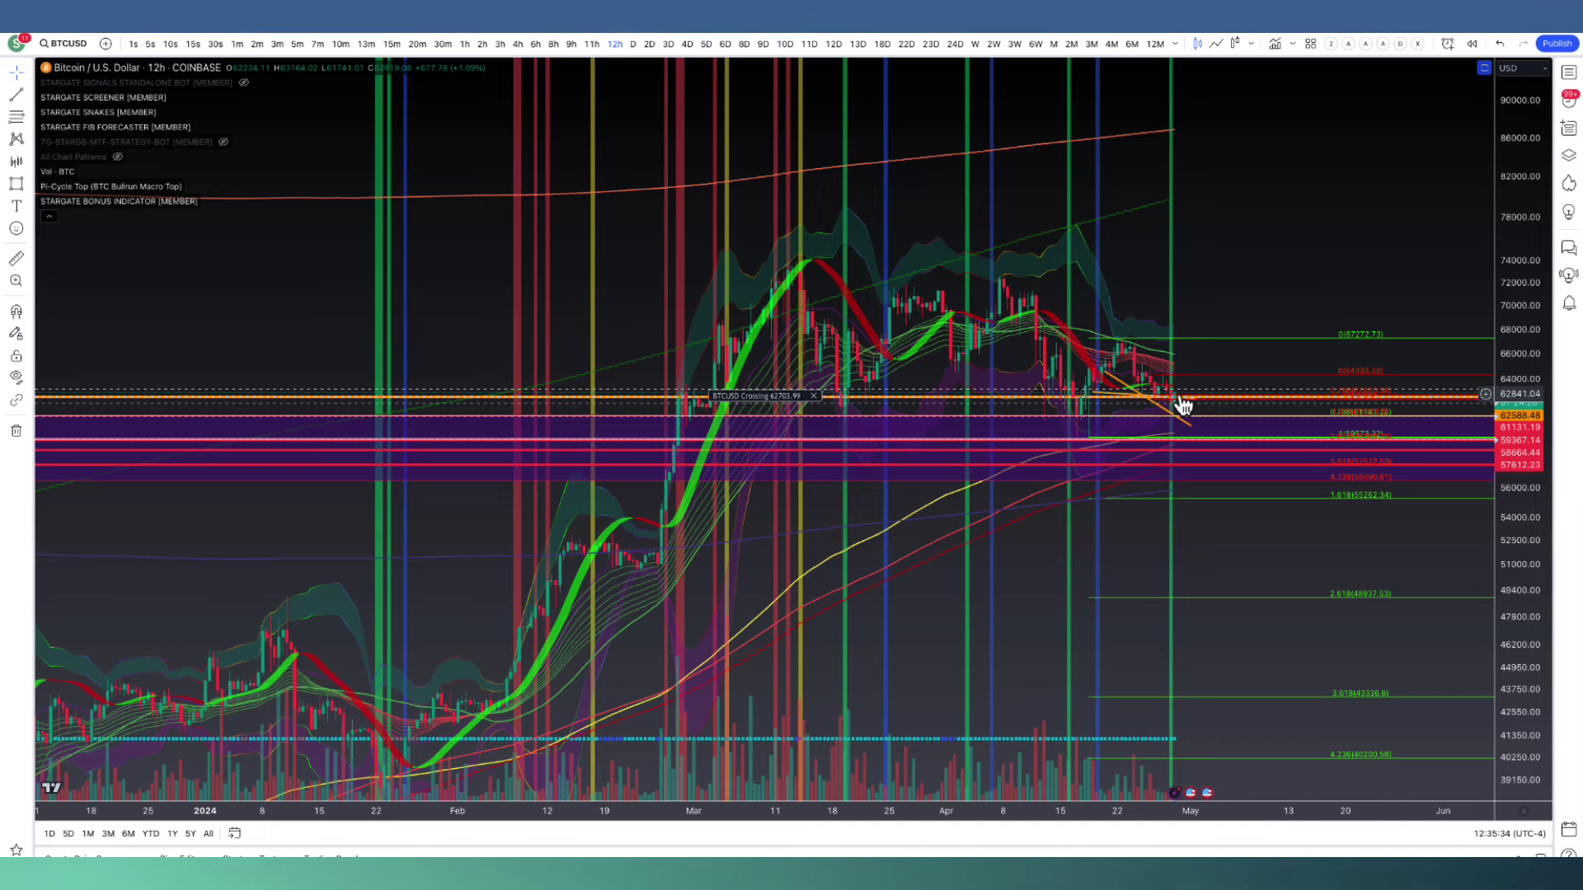
- Set the Bitcoin / U.S. Dollar chart to the daily interval and maximize its price pane to show the trend since 2022
click(632, 44)
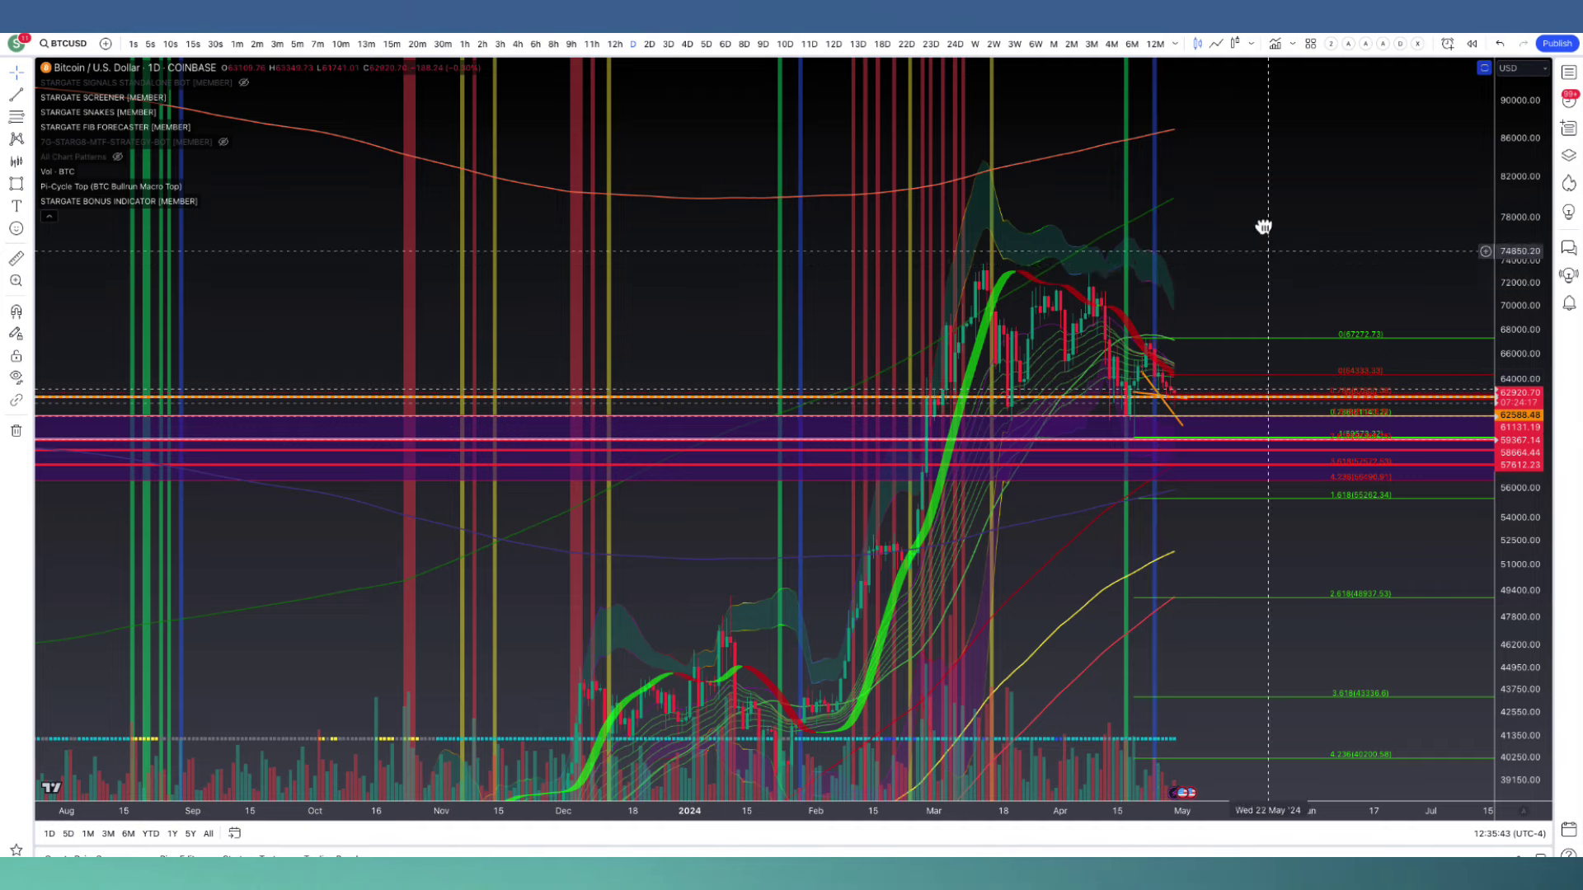
scroll(1264, 227, up, 5)
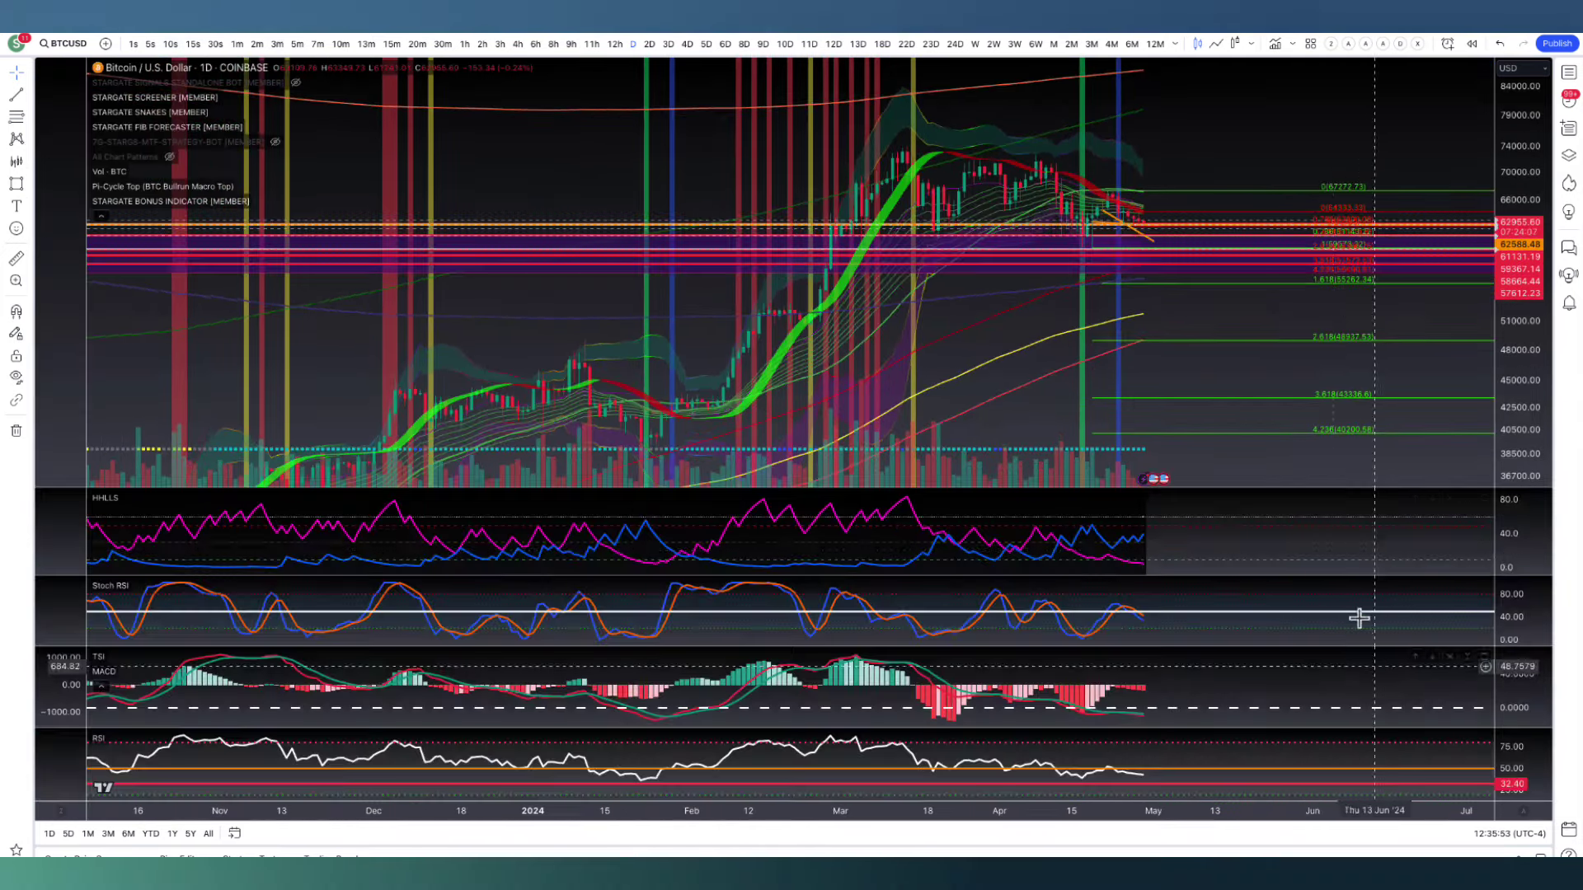
double_click(1419, 369)
scroll(1334, 399, down, 5)
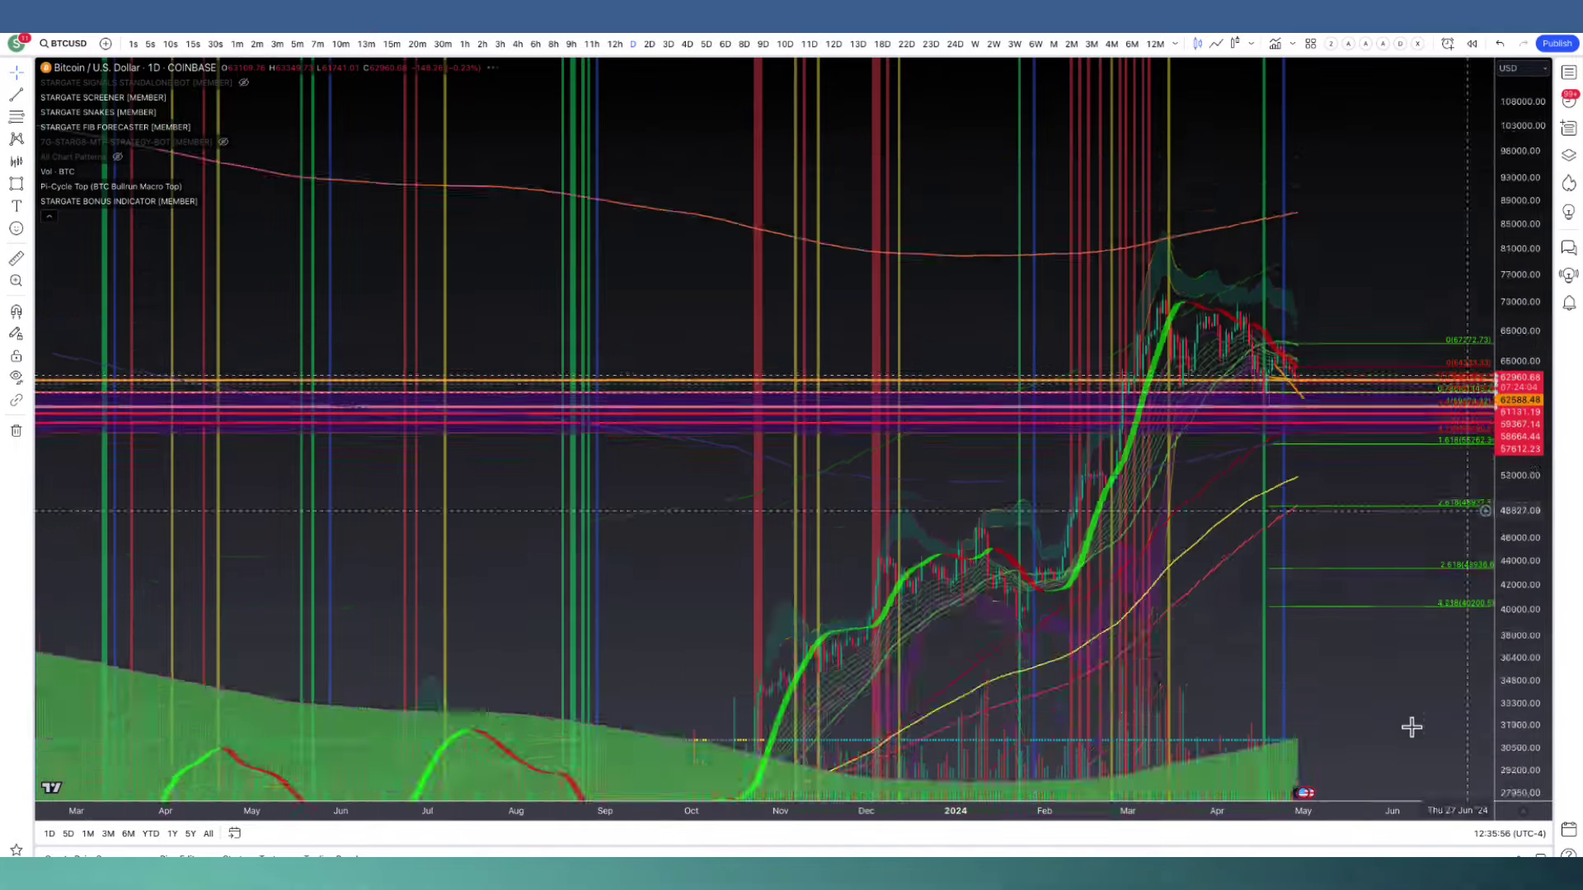
scroll(1331, 698, down, 4)
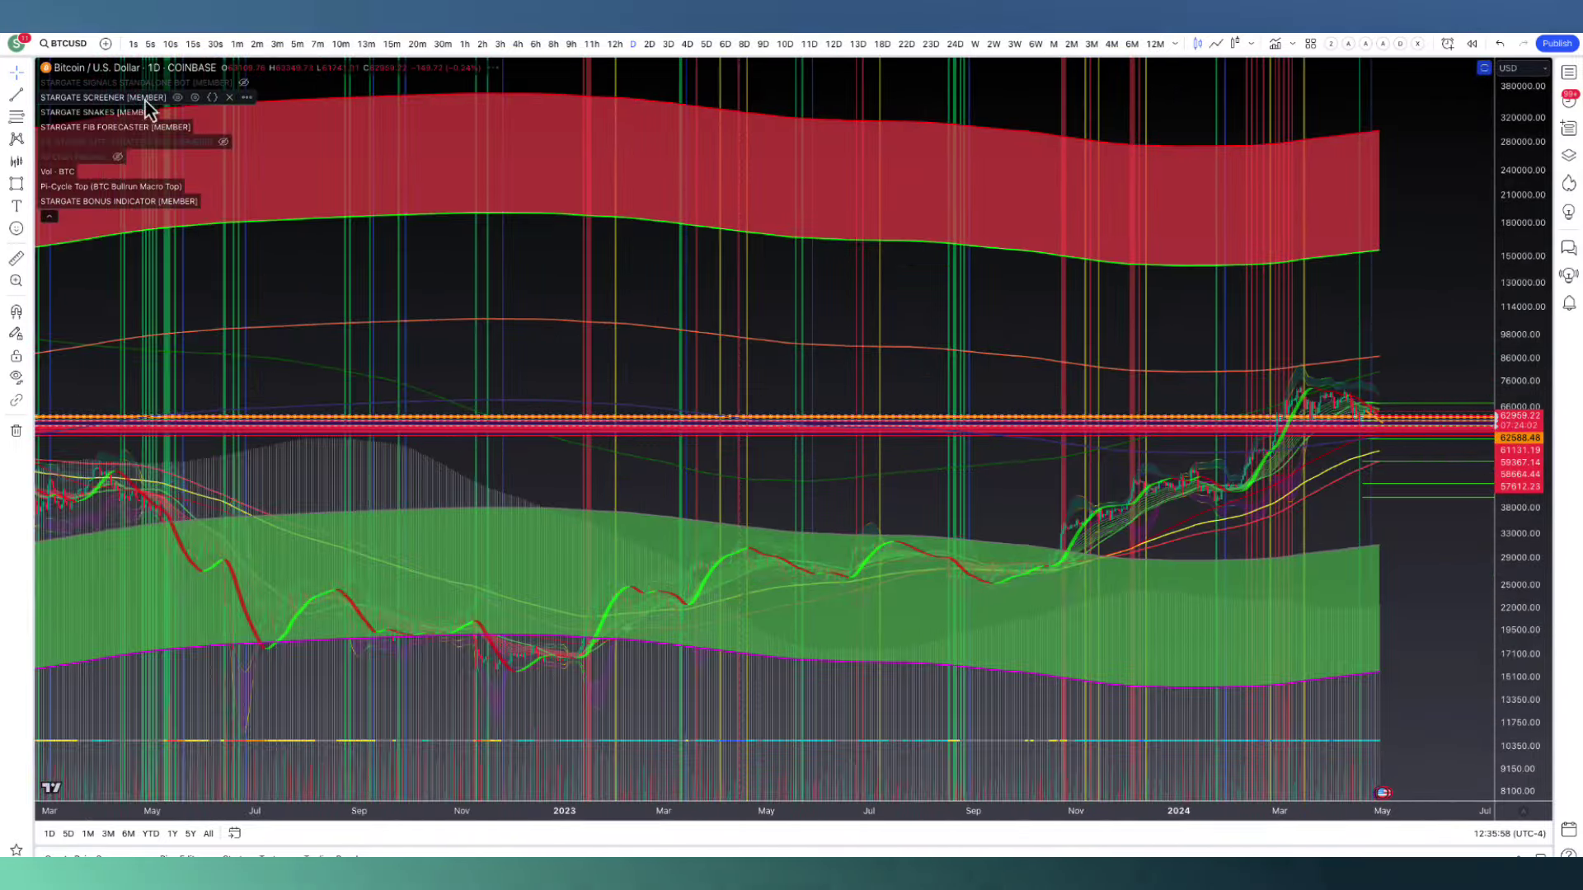
- Hide the Stargate Screener, Snakes, Fib Forecaster and Bonus indicators on the Bitcoin chart and compare the Pi-Cycle Top lines from 2018 to 2024
click(178, 97)
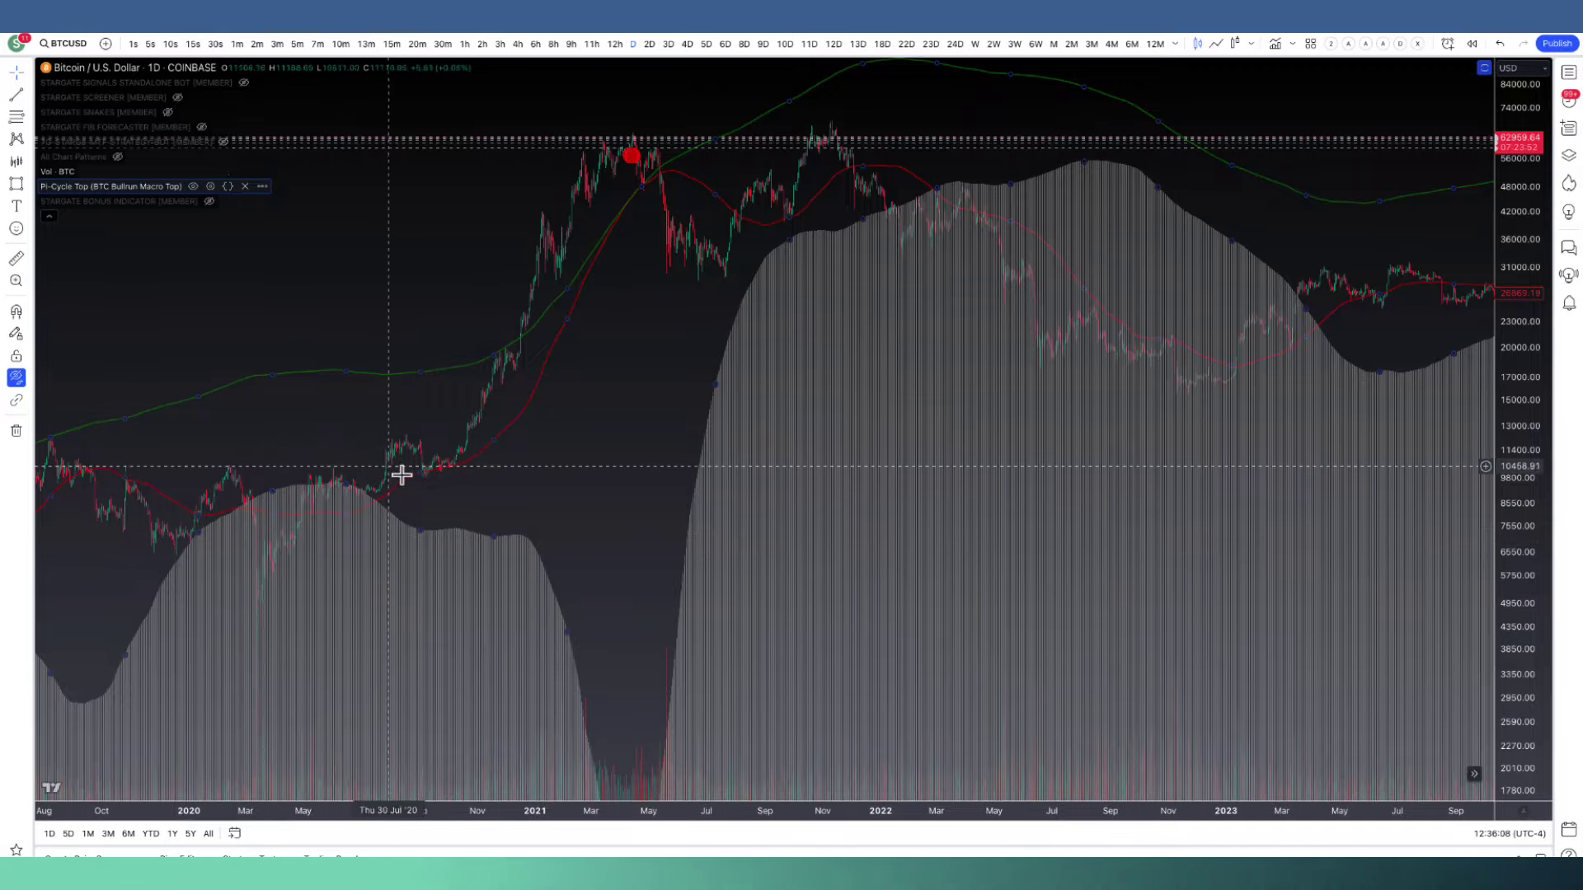
drag(606, 360, 725, 269)
scroll(504, 508, down, 3)
drag(247, 511, 454, 346)
drag(456, 287, 99, 516)
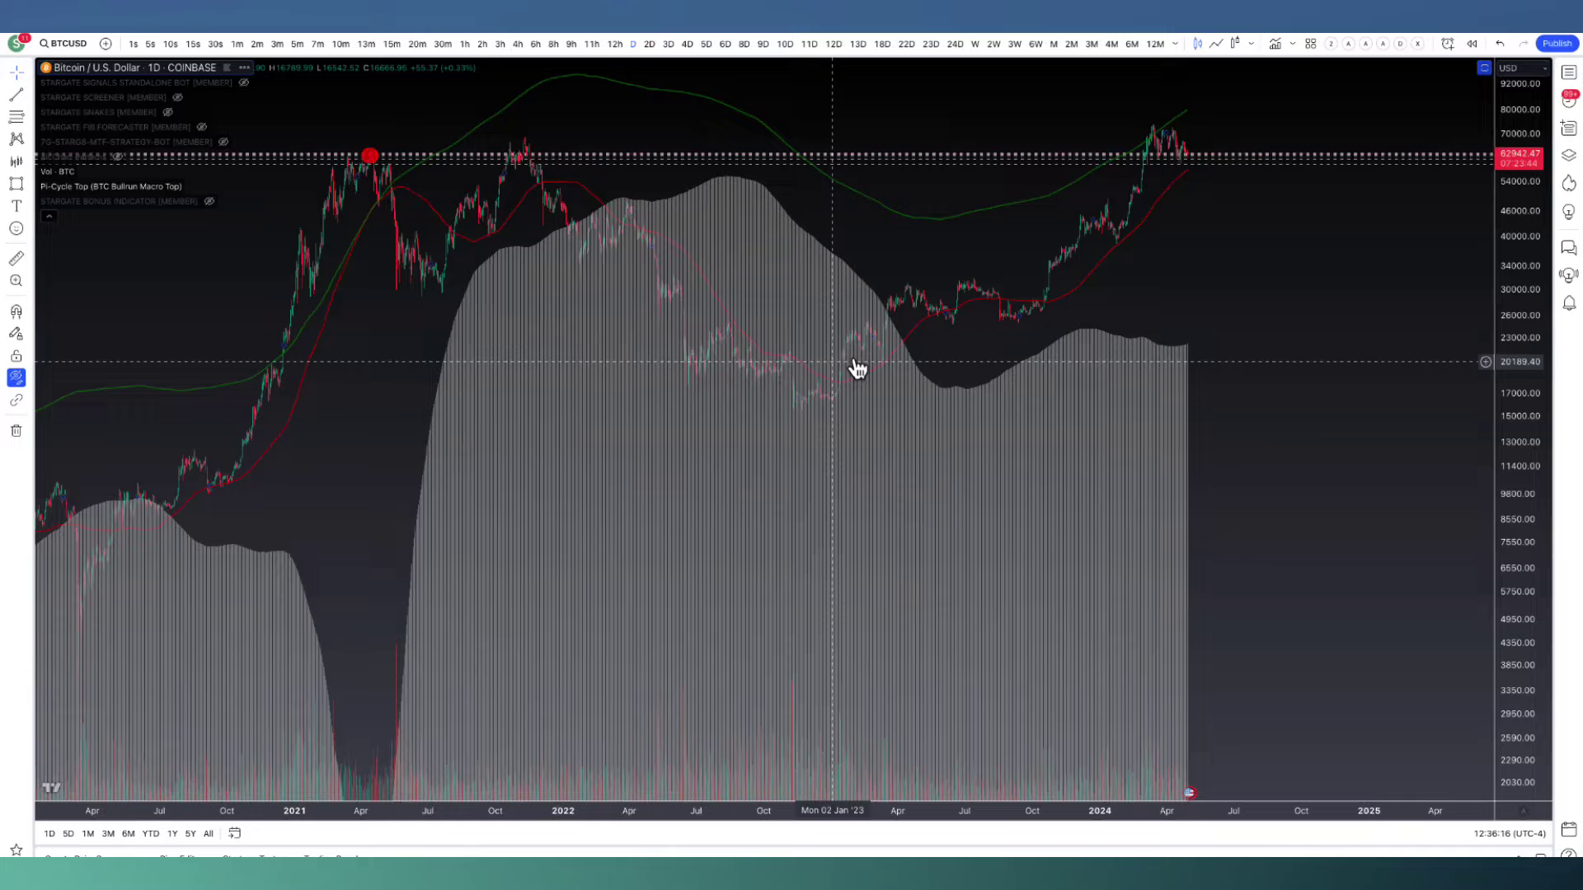
scroll(858, 369, right, 5)
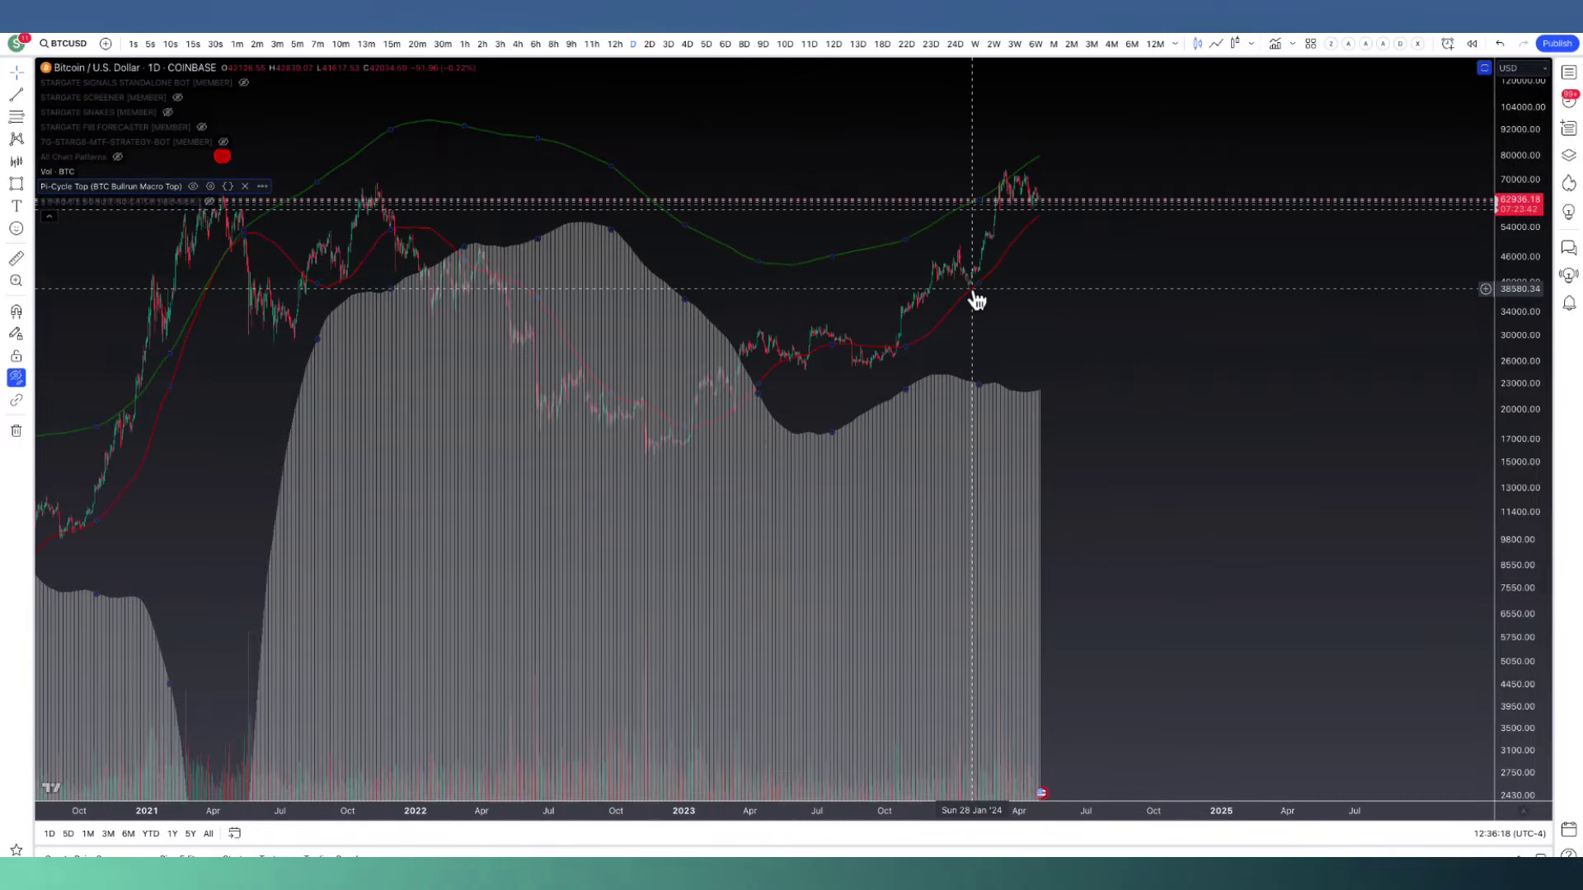
scroll(1251, 403, up, 3)
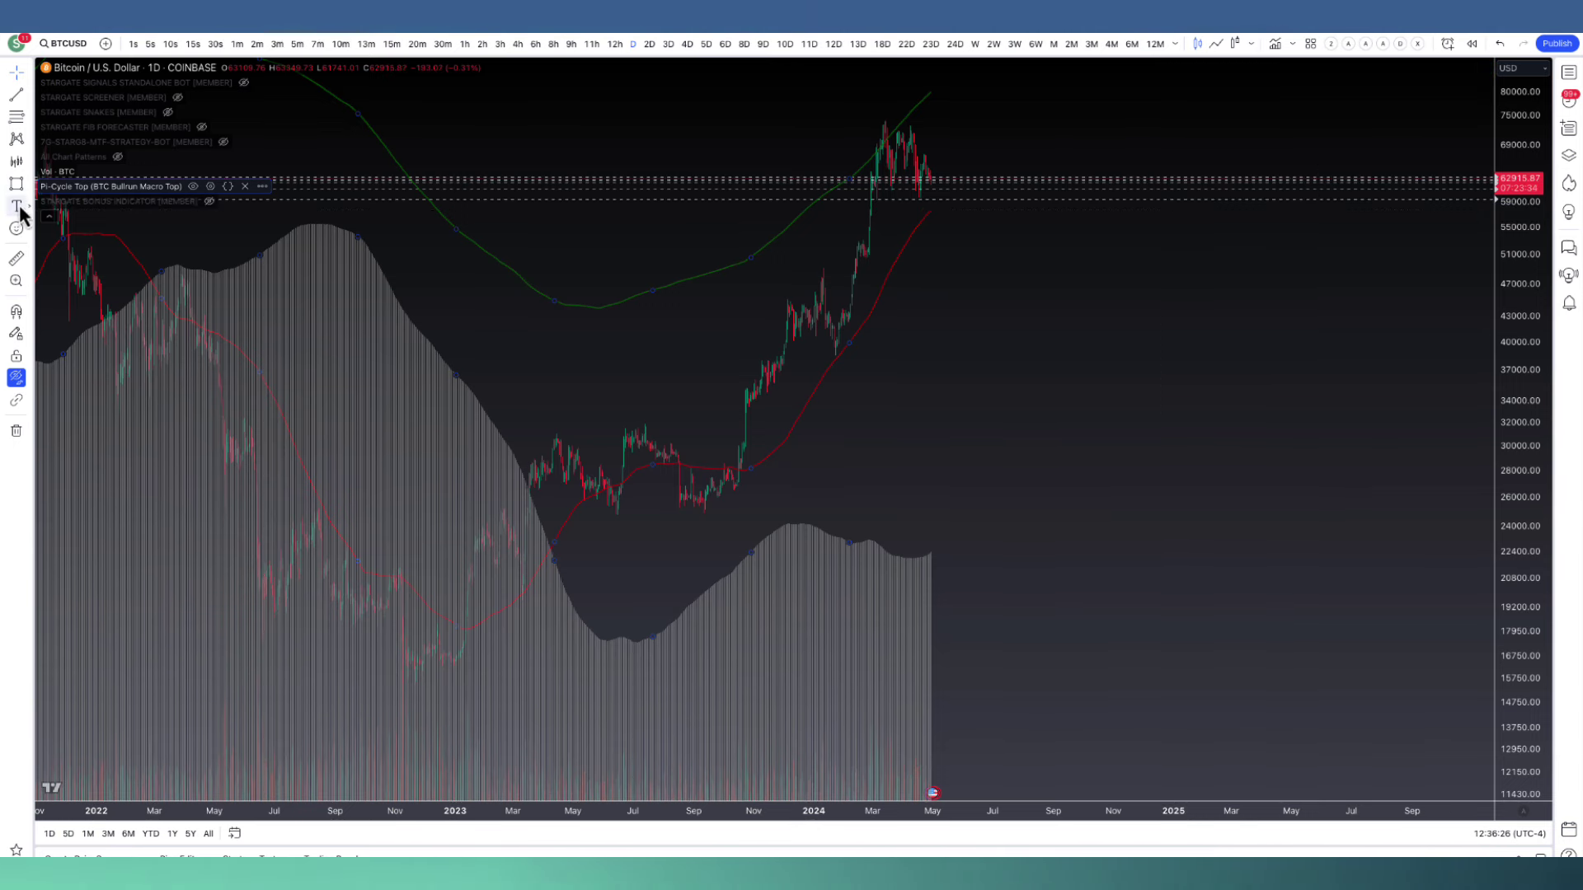
- Brush a short projection from the latest Bitcoin price down toward the red Pi-Cycle line, and try circling the early 2024 low
click(29, 162)
click(29, 141)
click(30, 208)
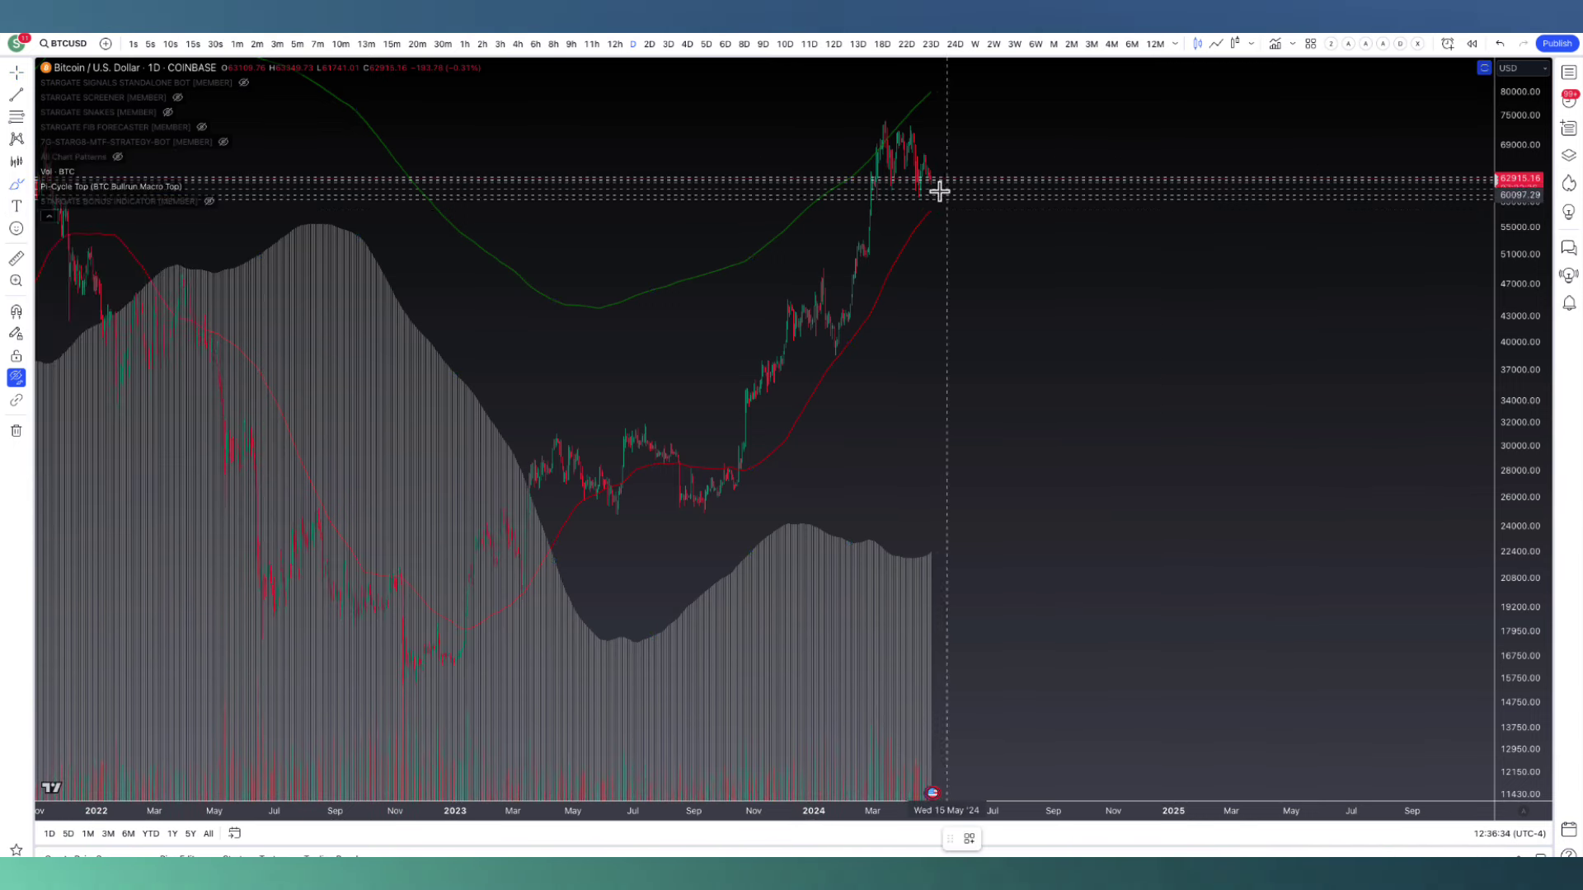
drag(924, 171, 936, 202)
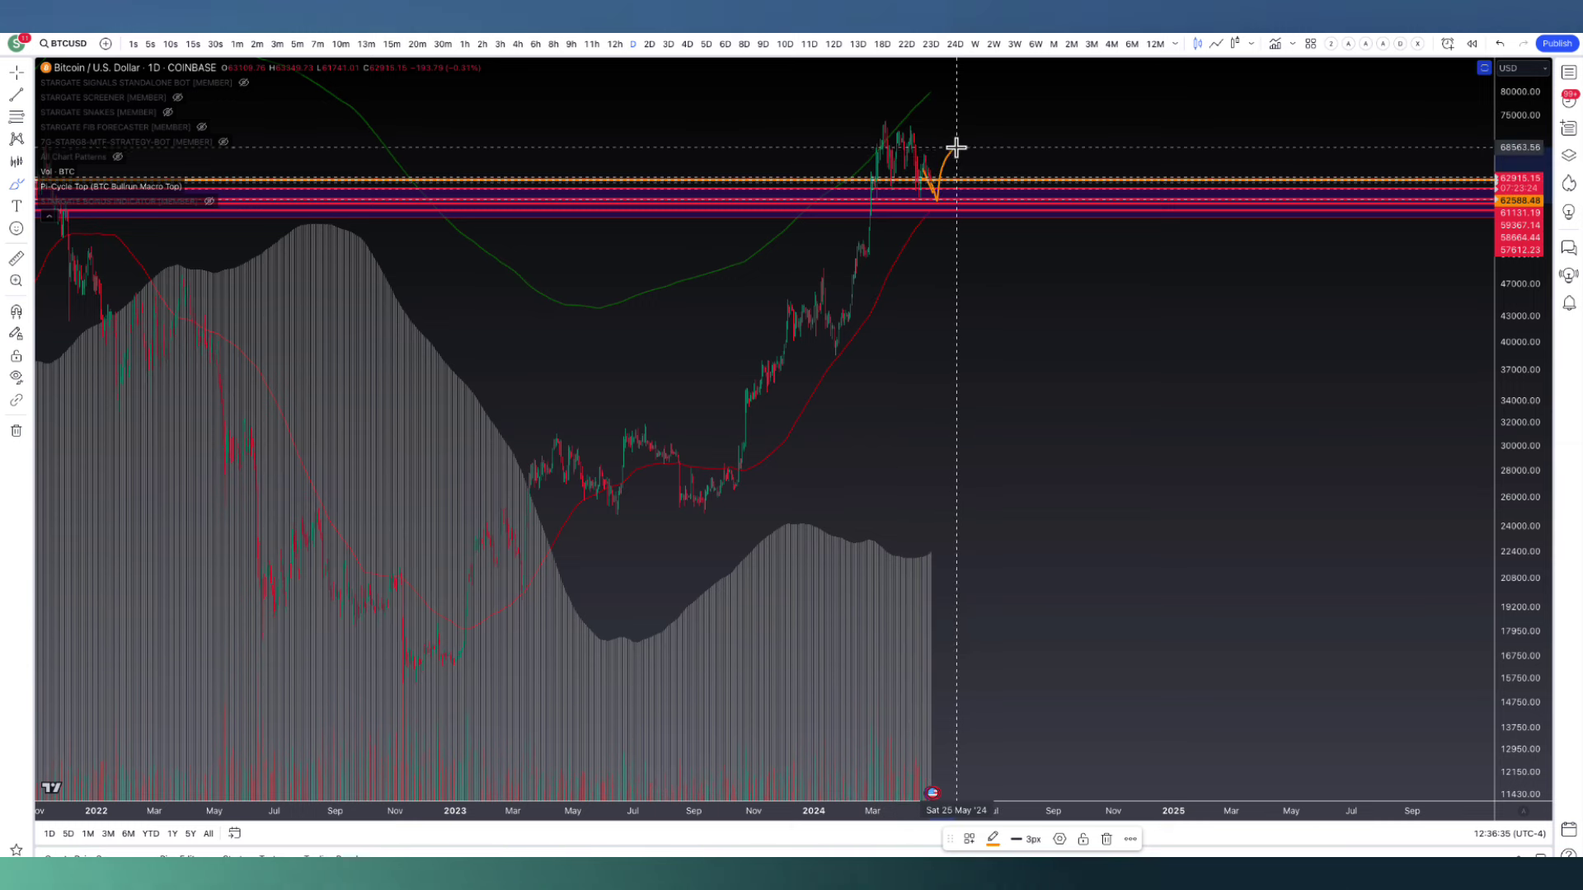
drag(861, 338, 855, 336)
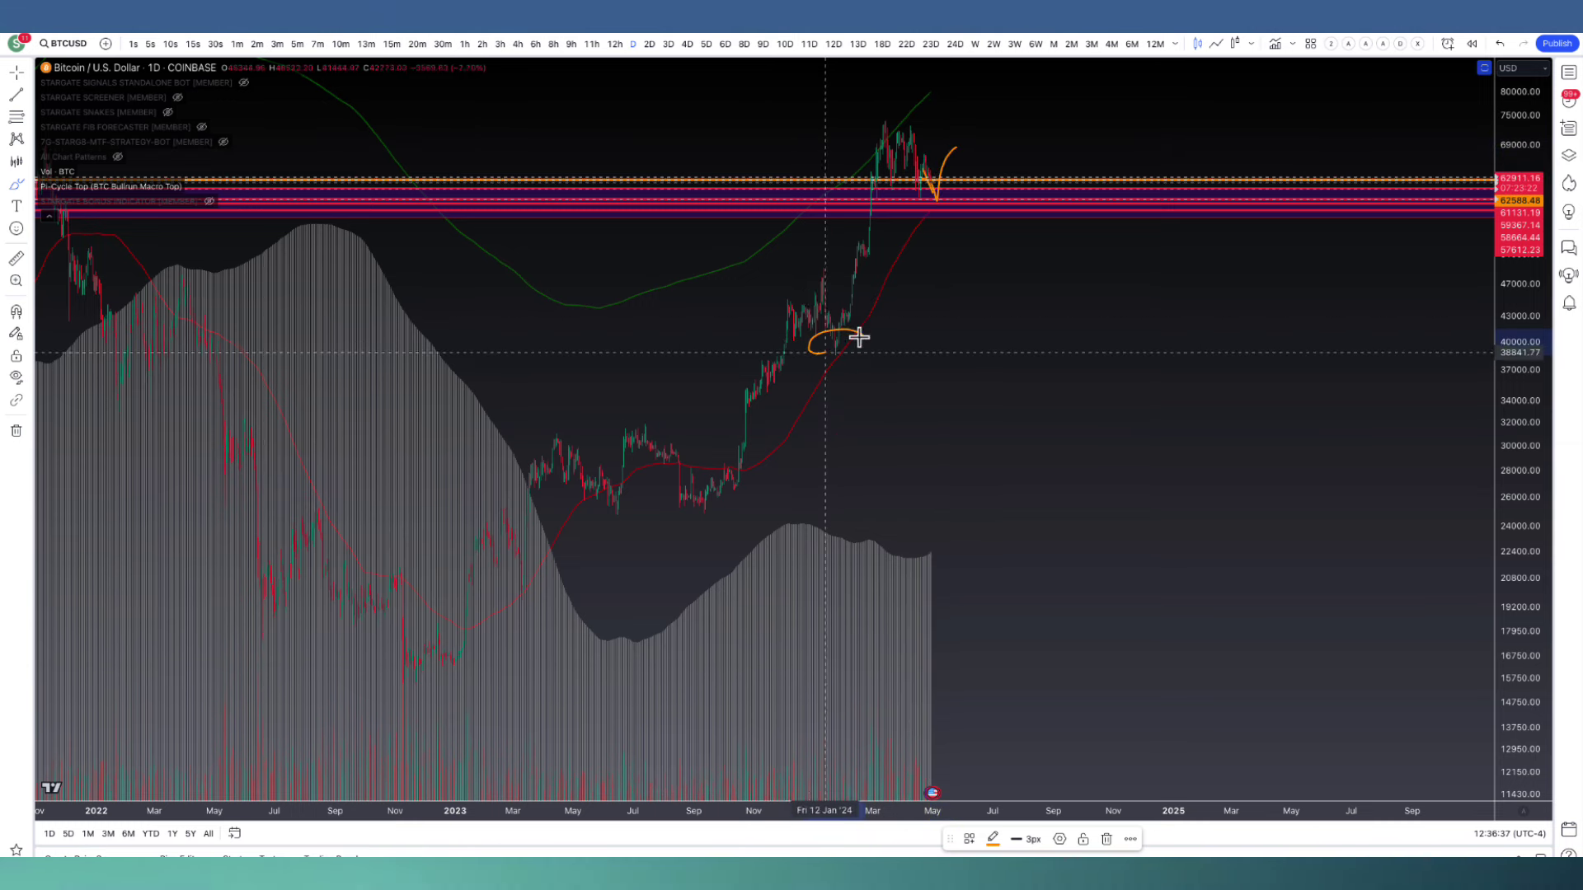
key(ctrl+z)
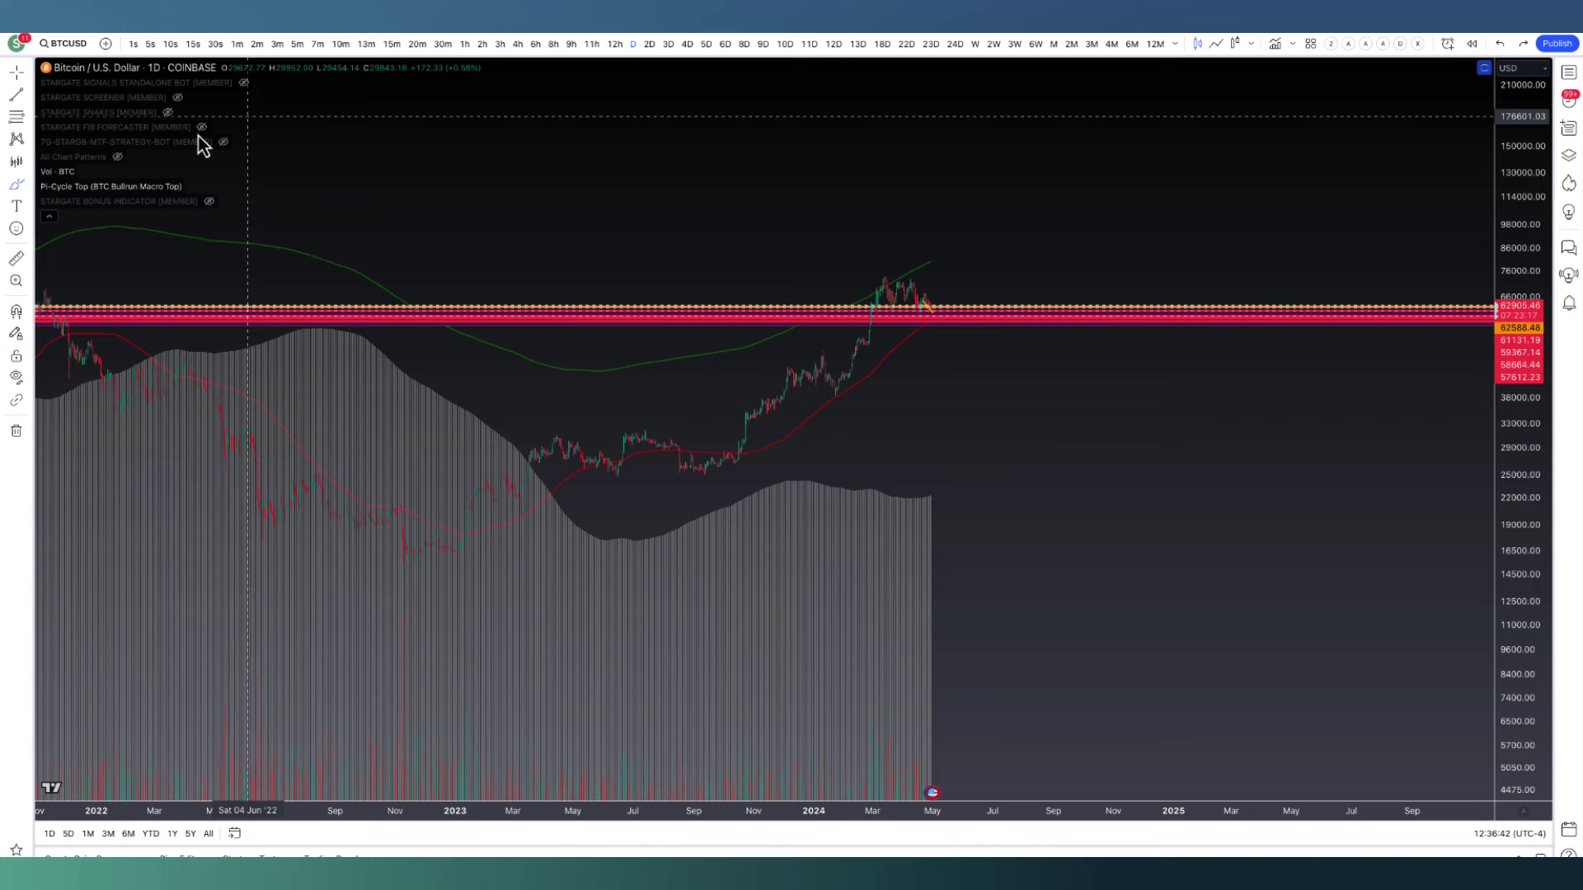
- Show the Stargate Fib Forecaster and Stargate Snakes indicators on the Bitcoin chart and compare the latest price with their levels
mouse_move(184, 129)
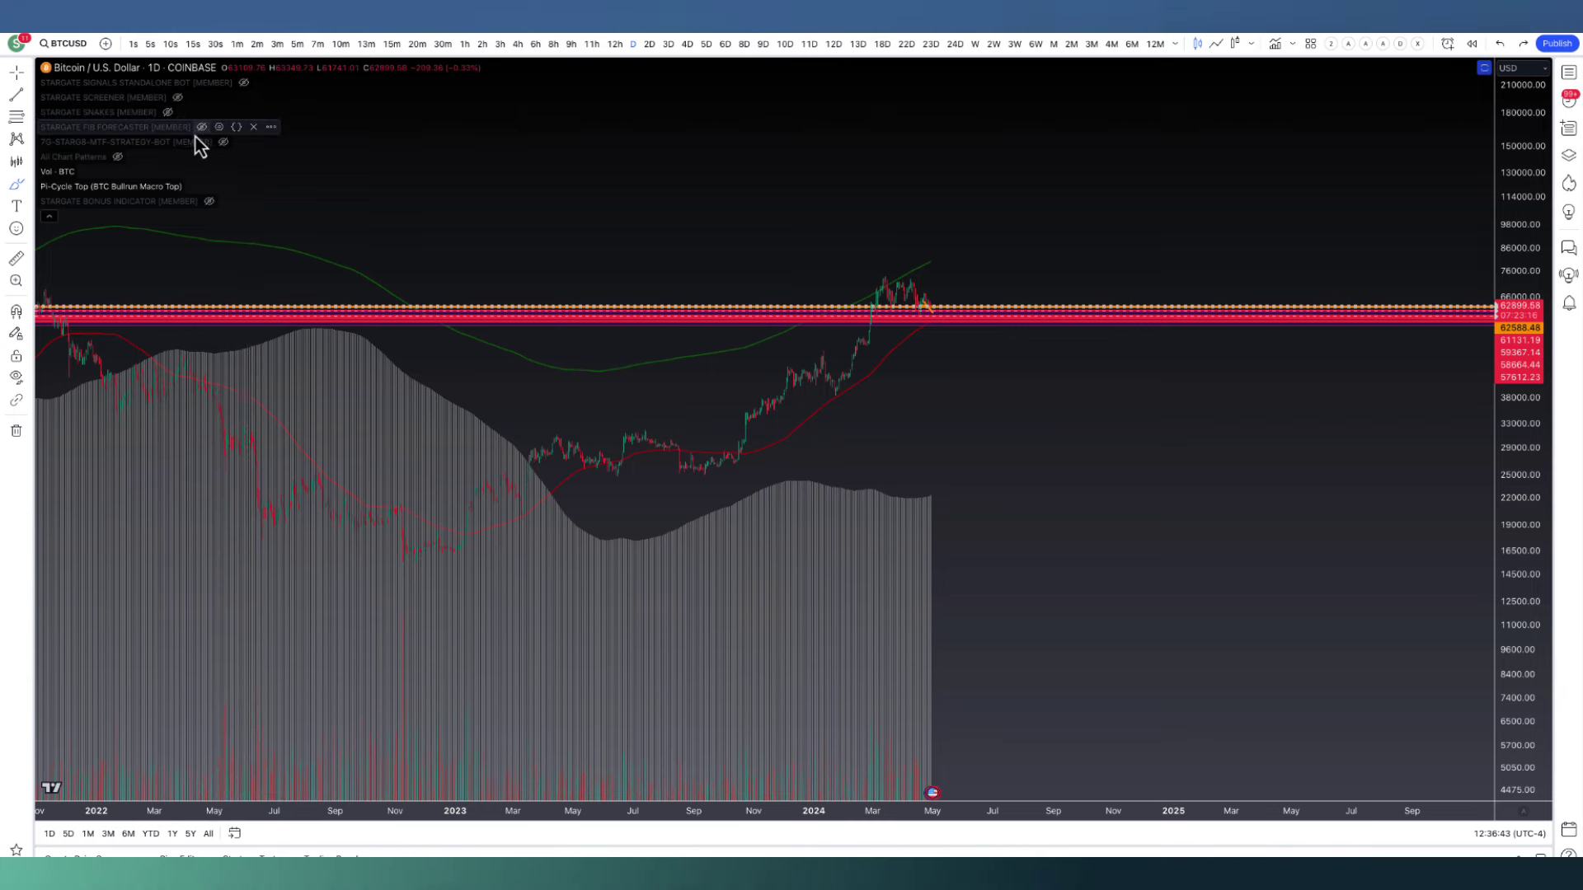
click(201, 127)
click(167, 112)
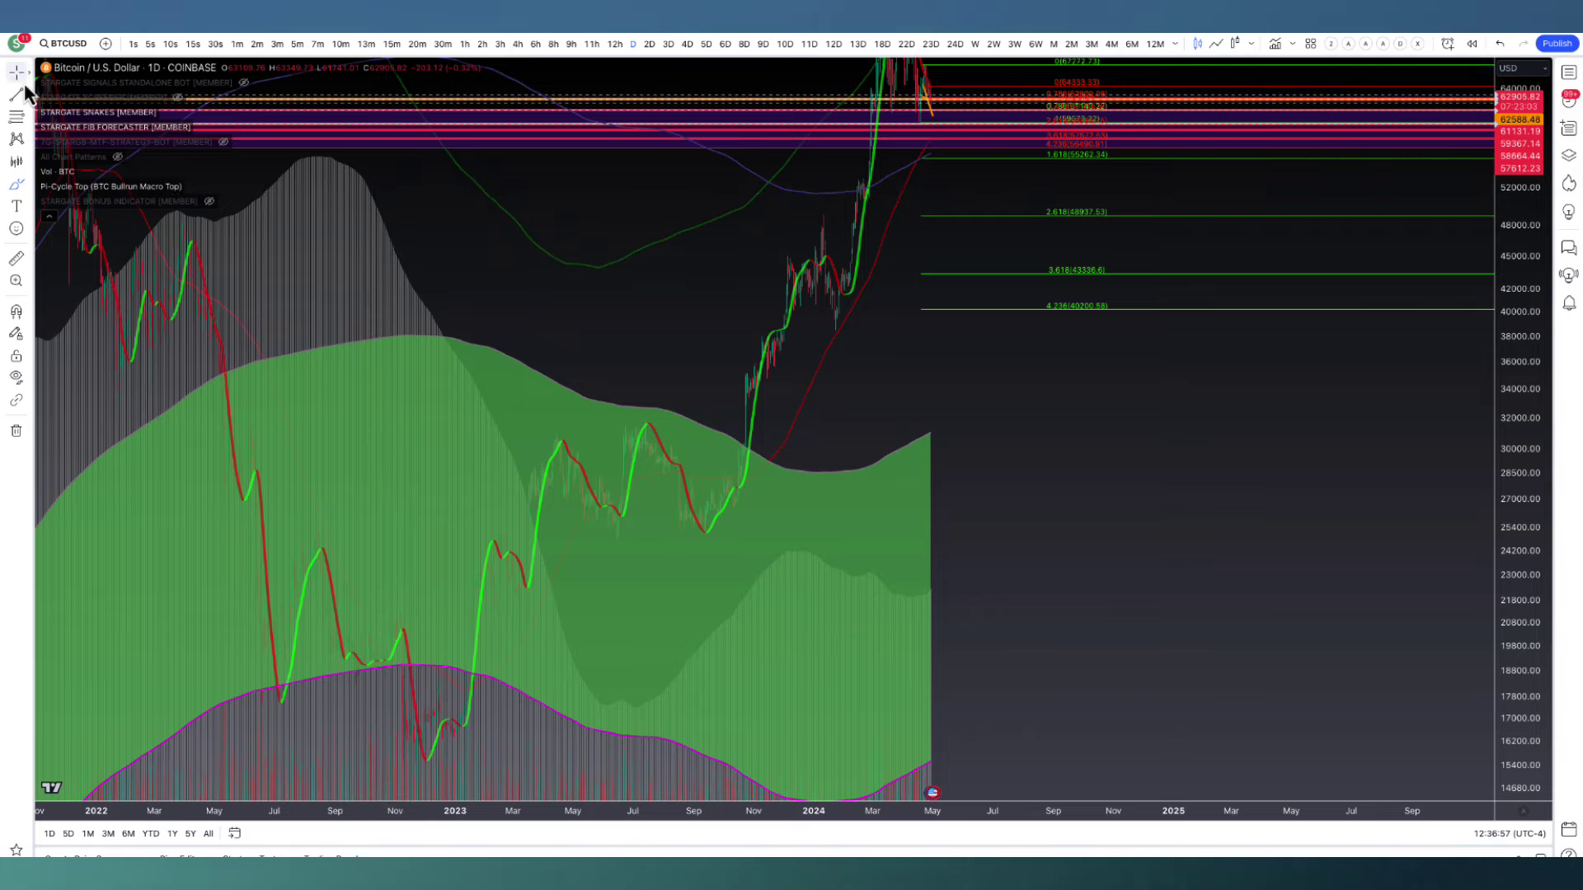
drag(954, 297, 1021, 442)
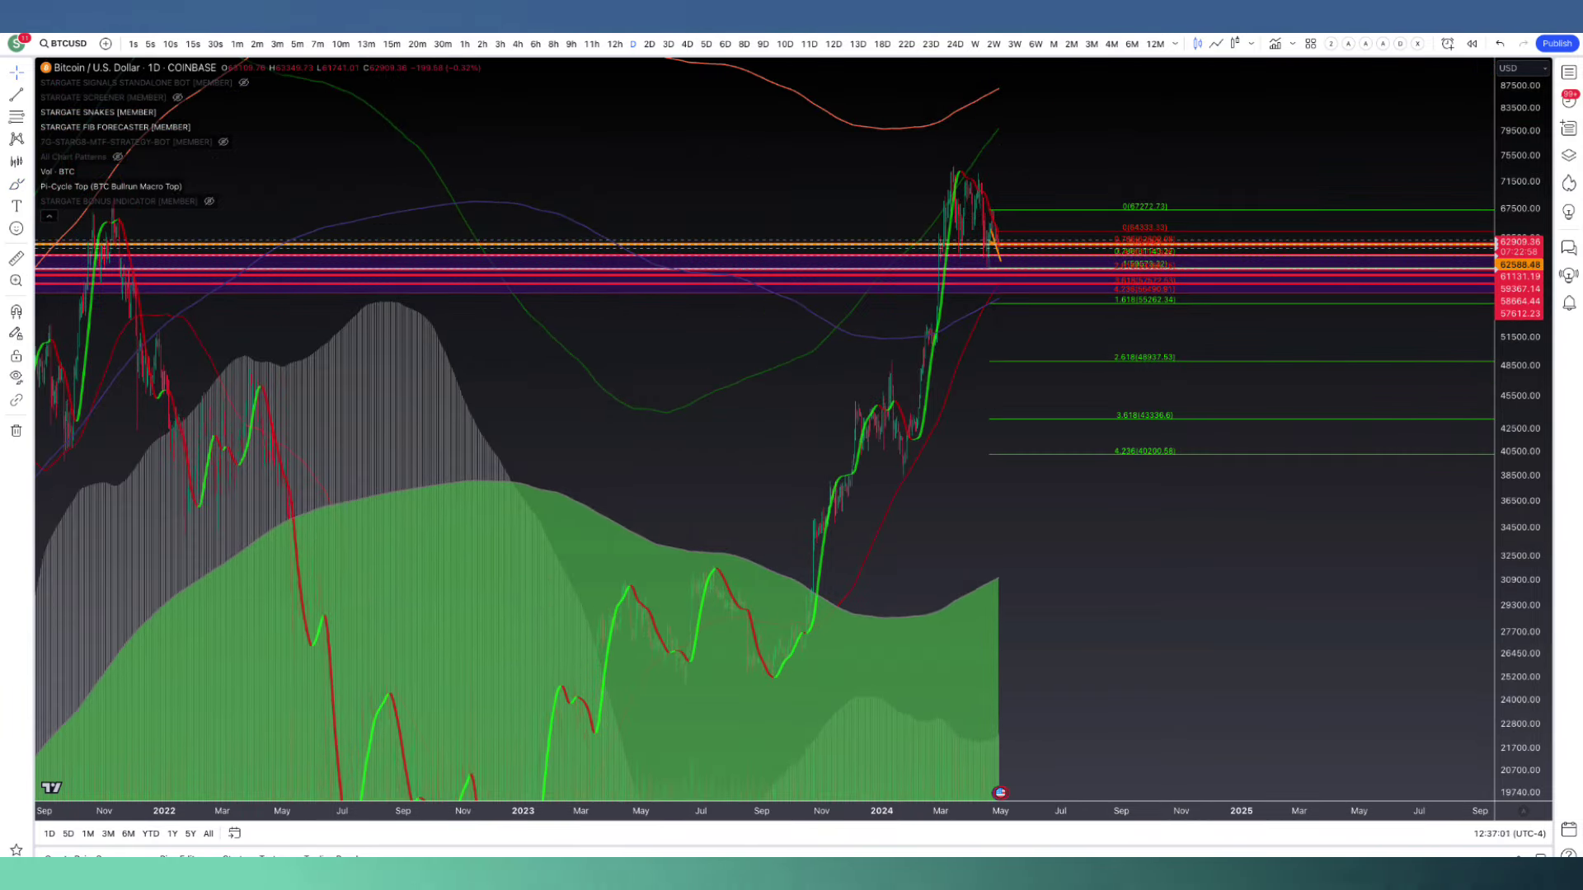
- Switch to the Crypto Total Market Cap Excluding Top 10 chart, set it to the daily interval and maximize its price pane
key(ctrl+Tab)
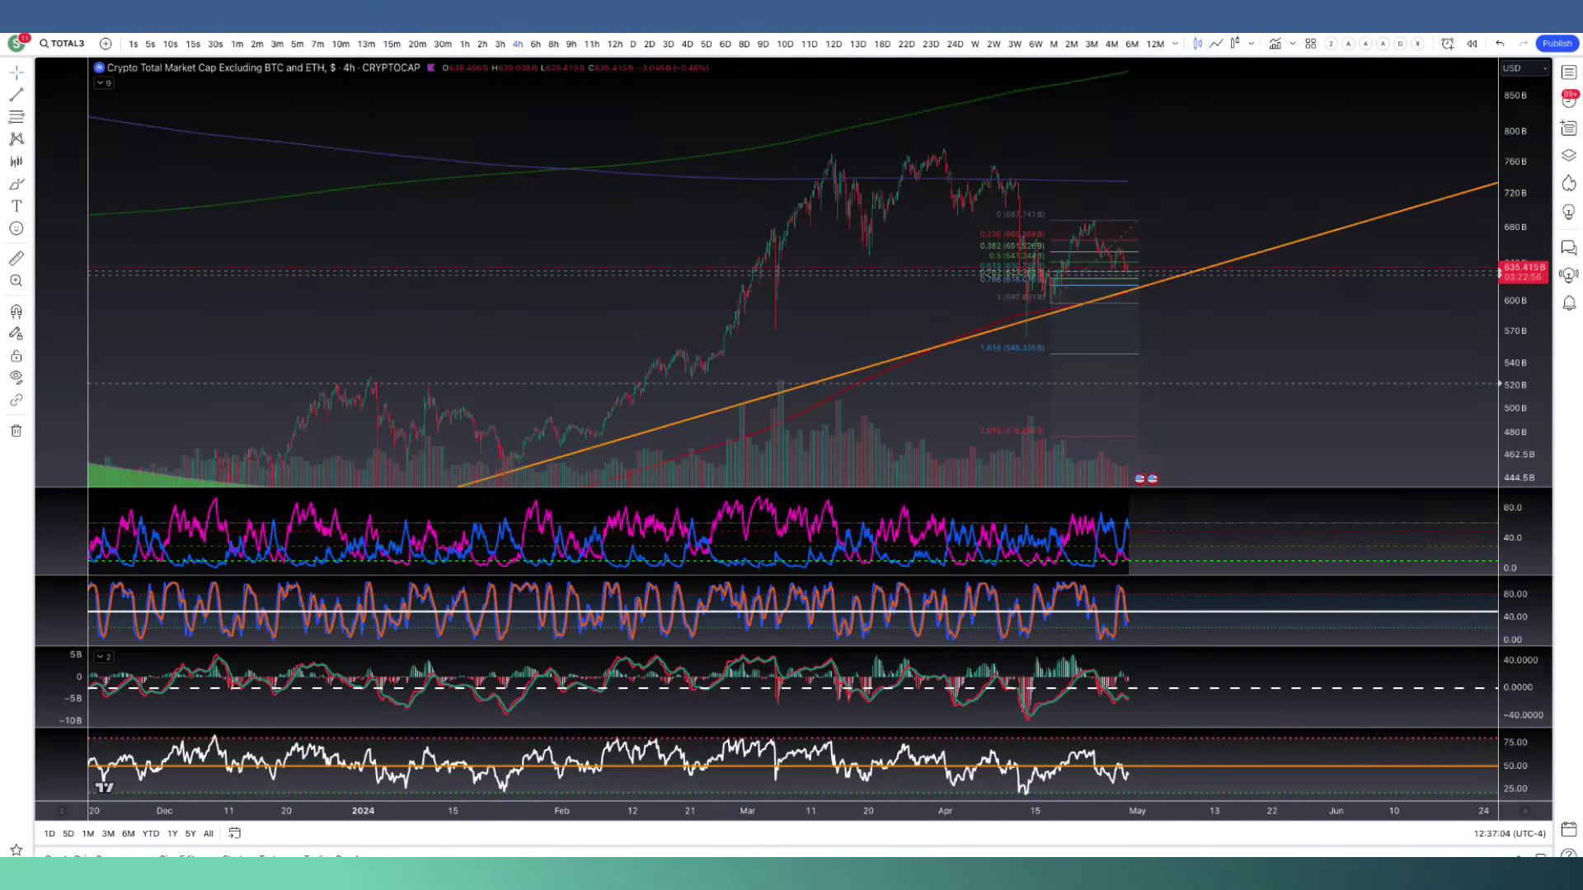
key(ctrl+Tab)
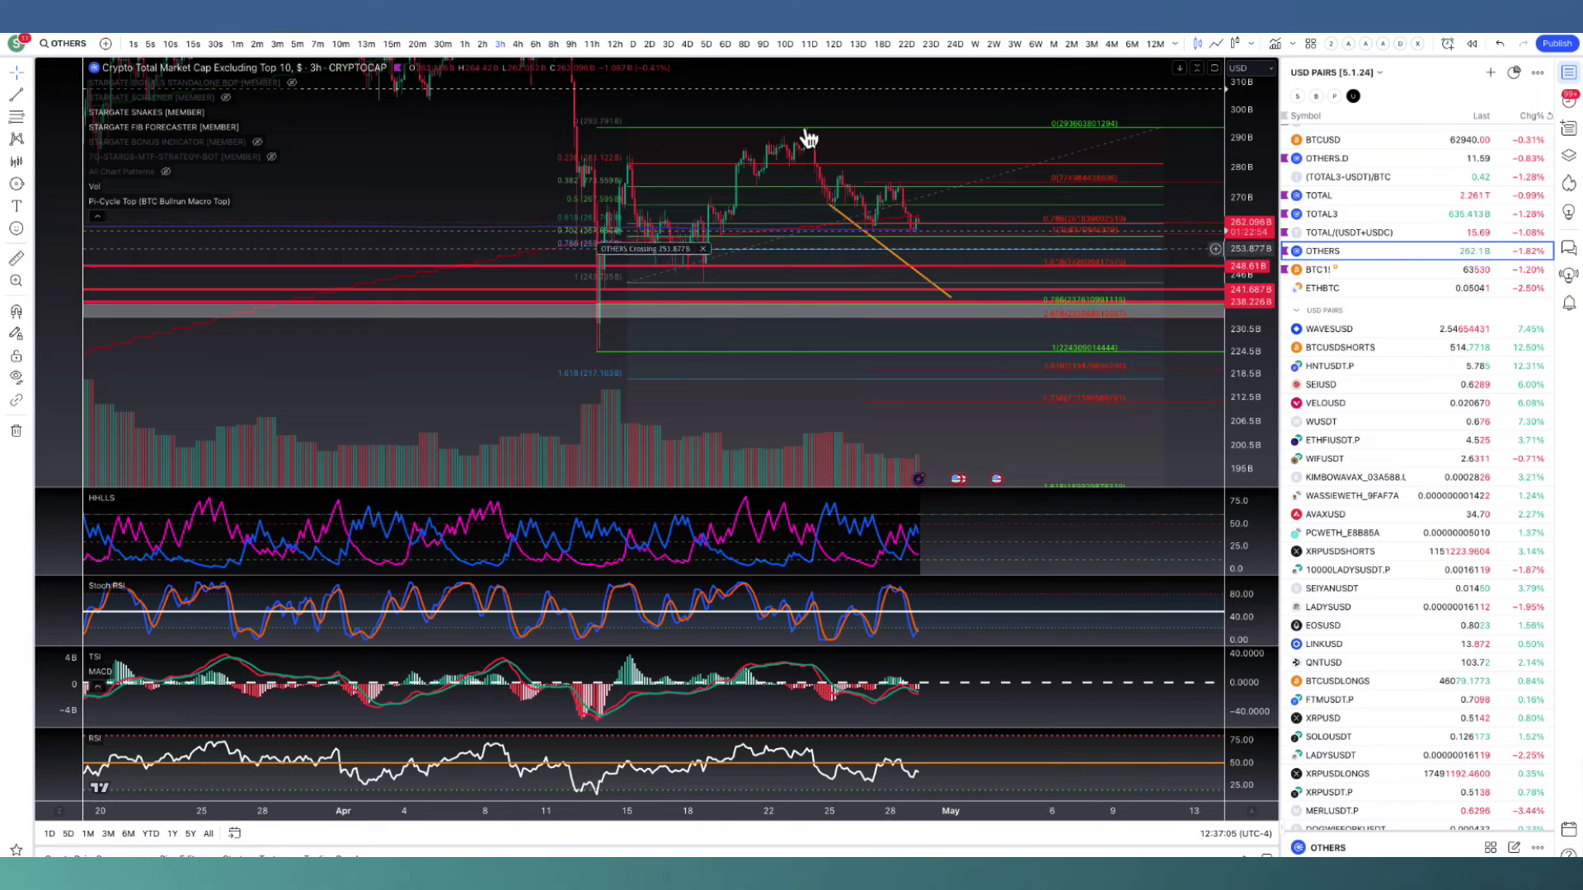
click(632, 46)
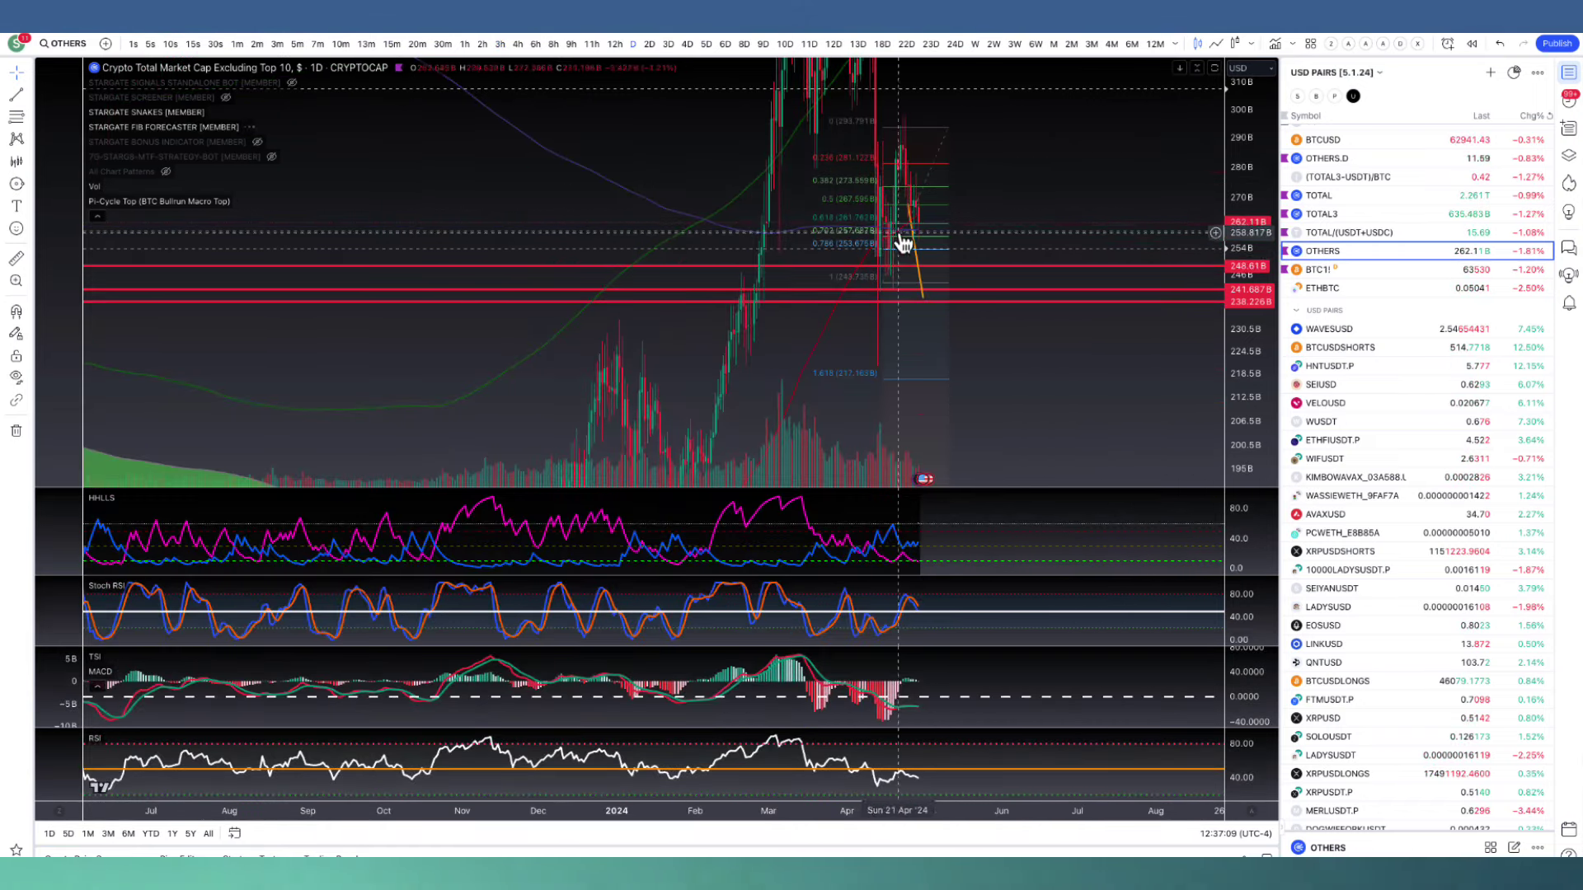
double_click(1143, 184)
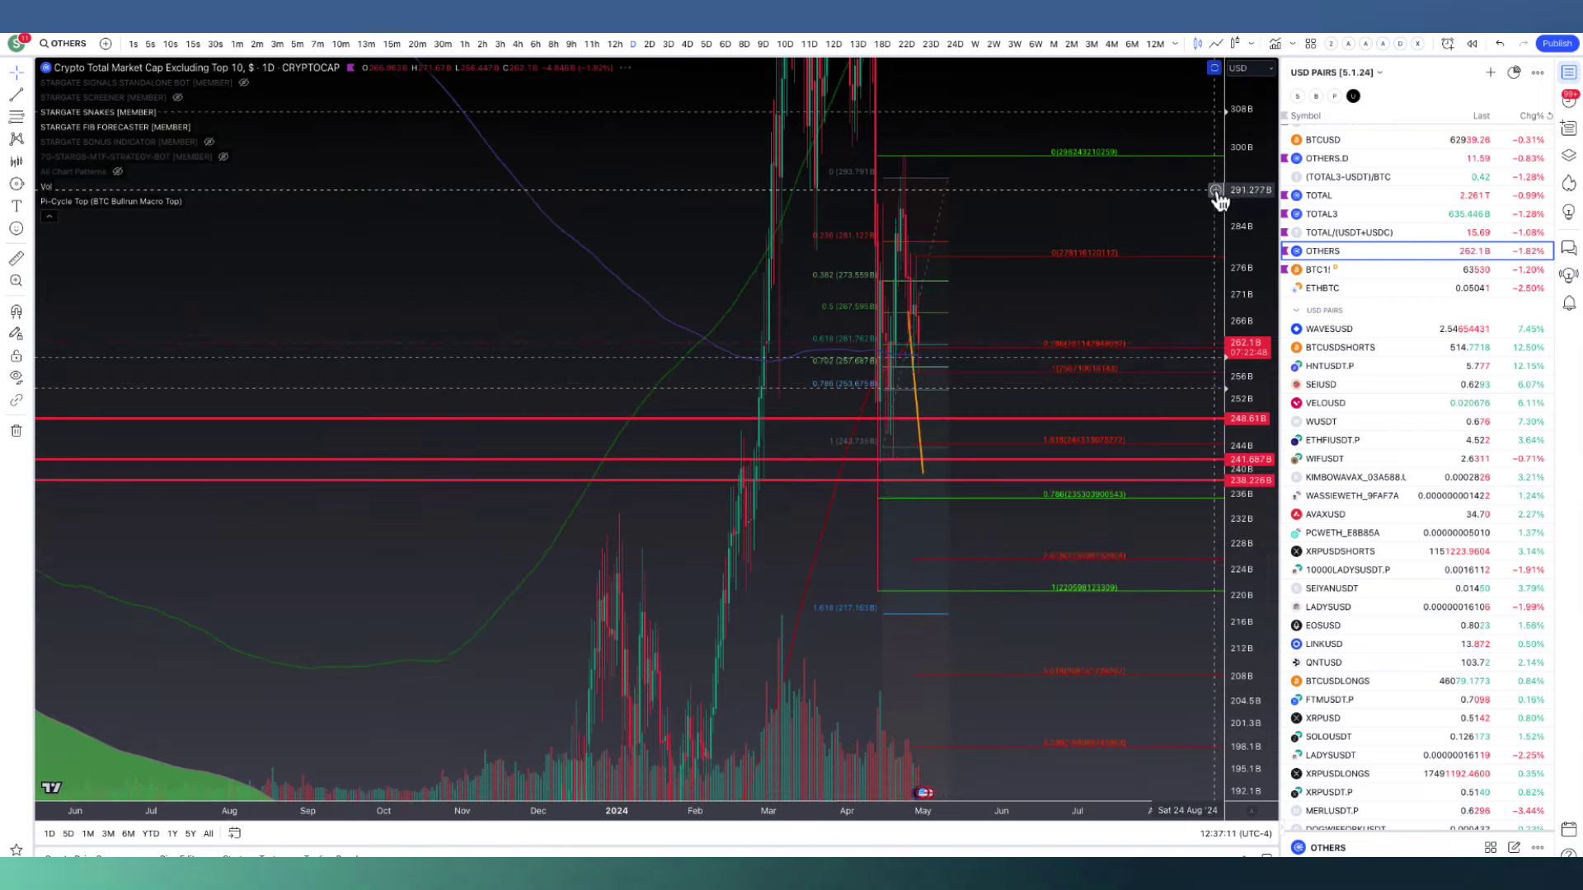
drag(1218, 198, 1116, 770)
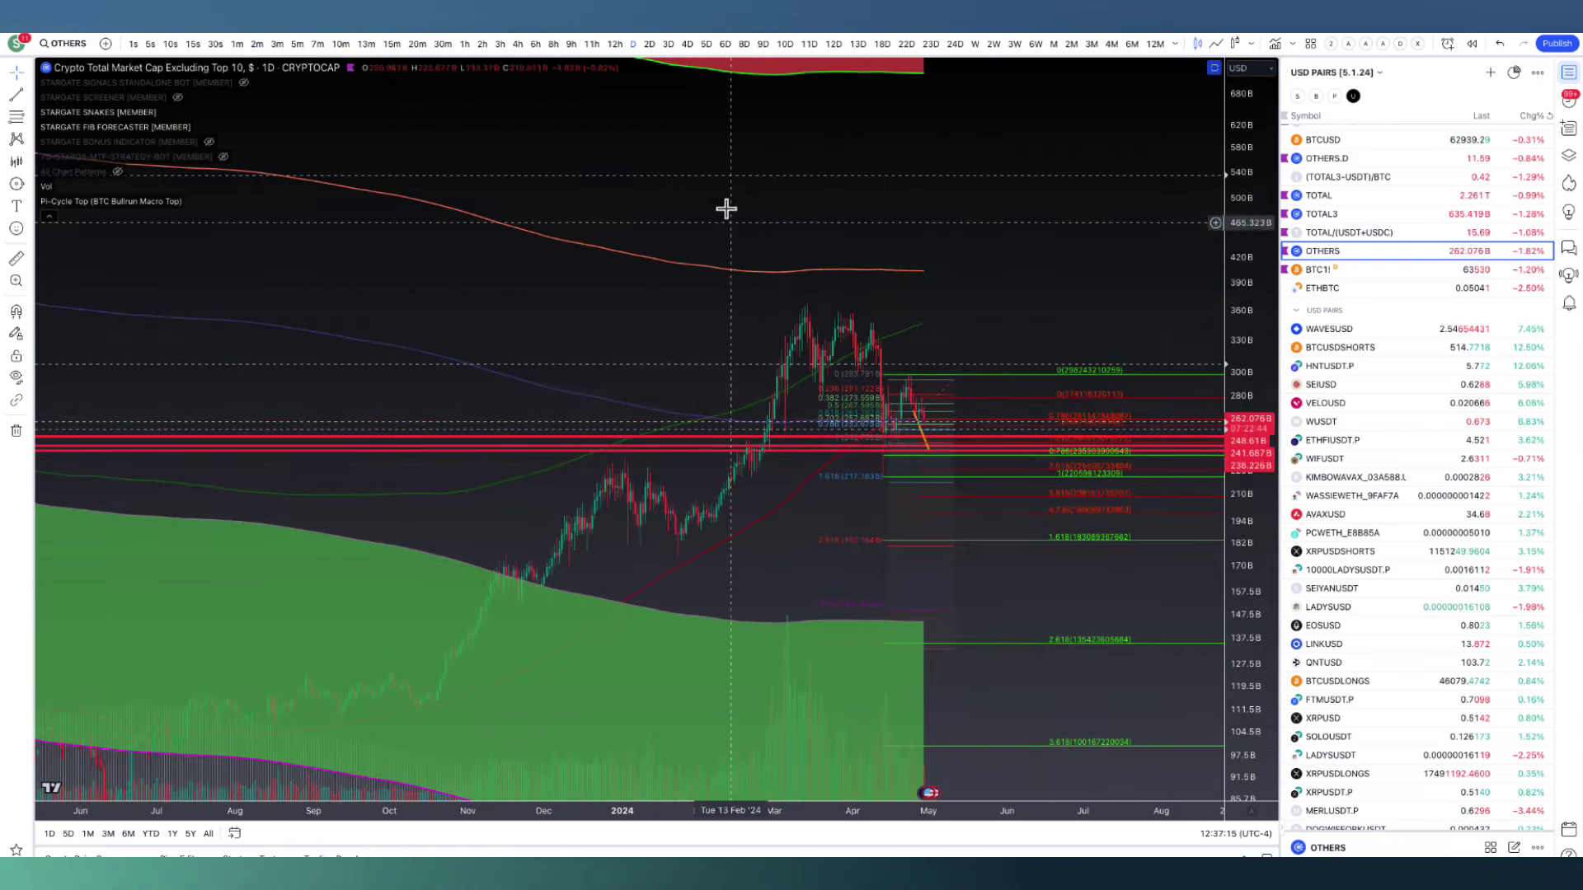
scroll(726, 209, down, 4)
drag(1057, 240, 1070, 131)
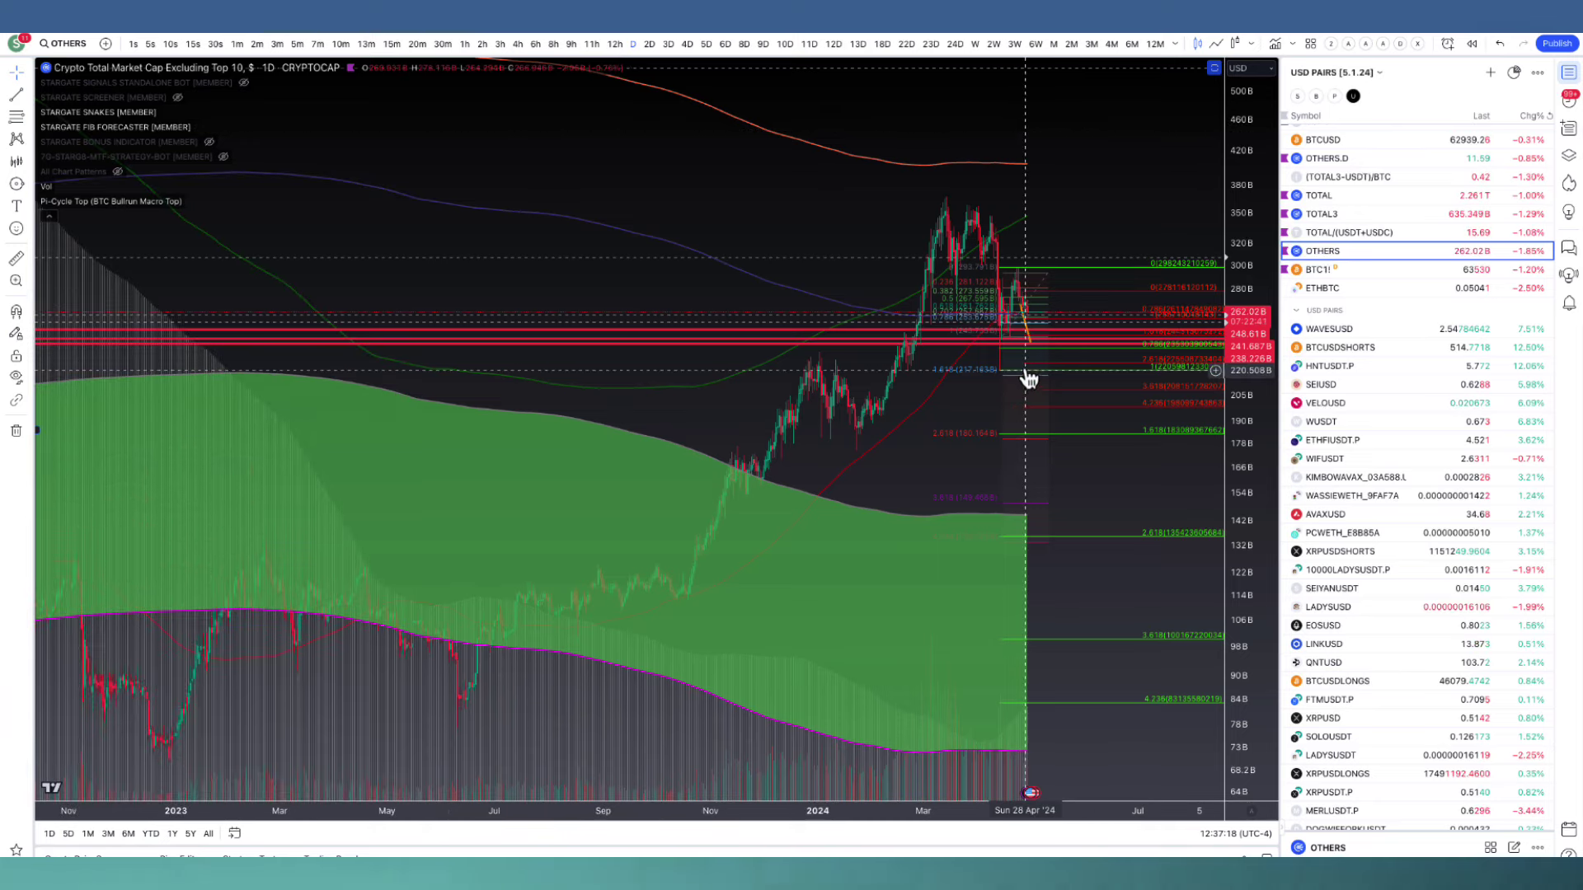
- Copy the price bars from about 21 November 2023 to mid-February 2024 as a bars pattern and place it after the latest price
click(16, 377)
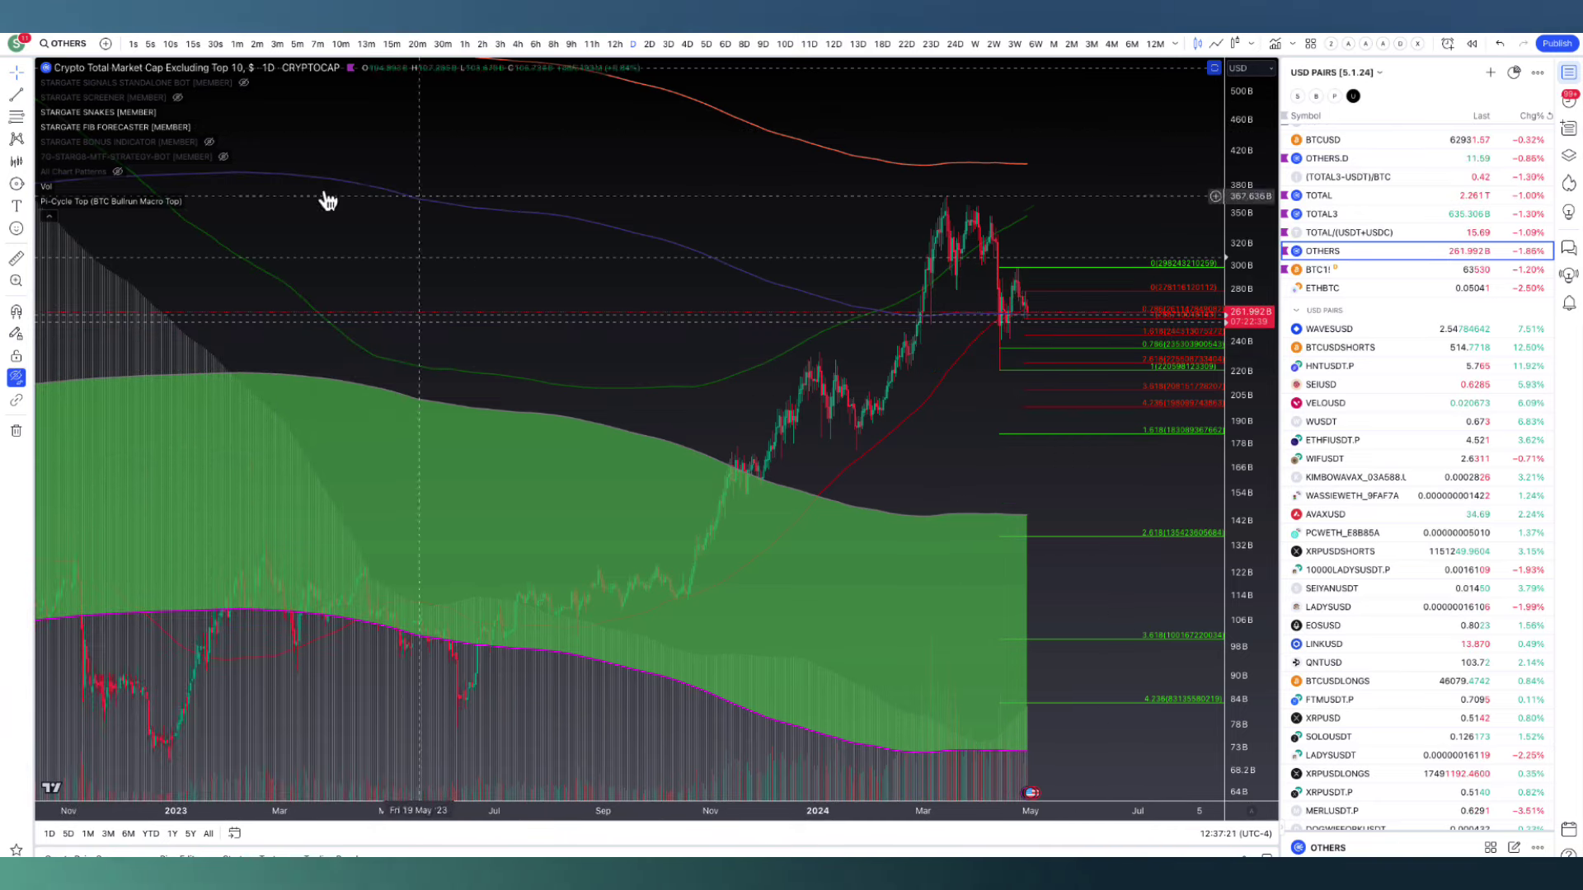
click(16, 161)
click(749, 345)
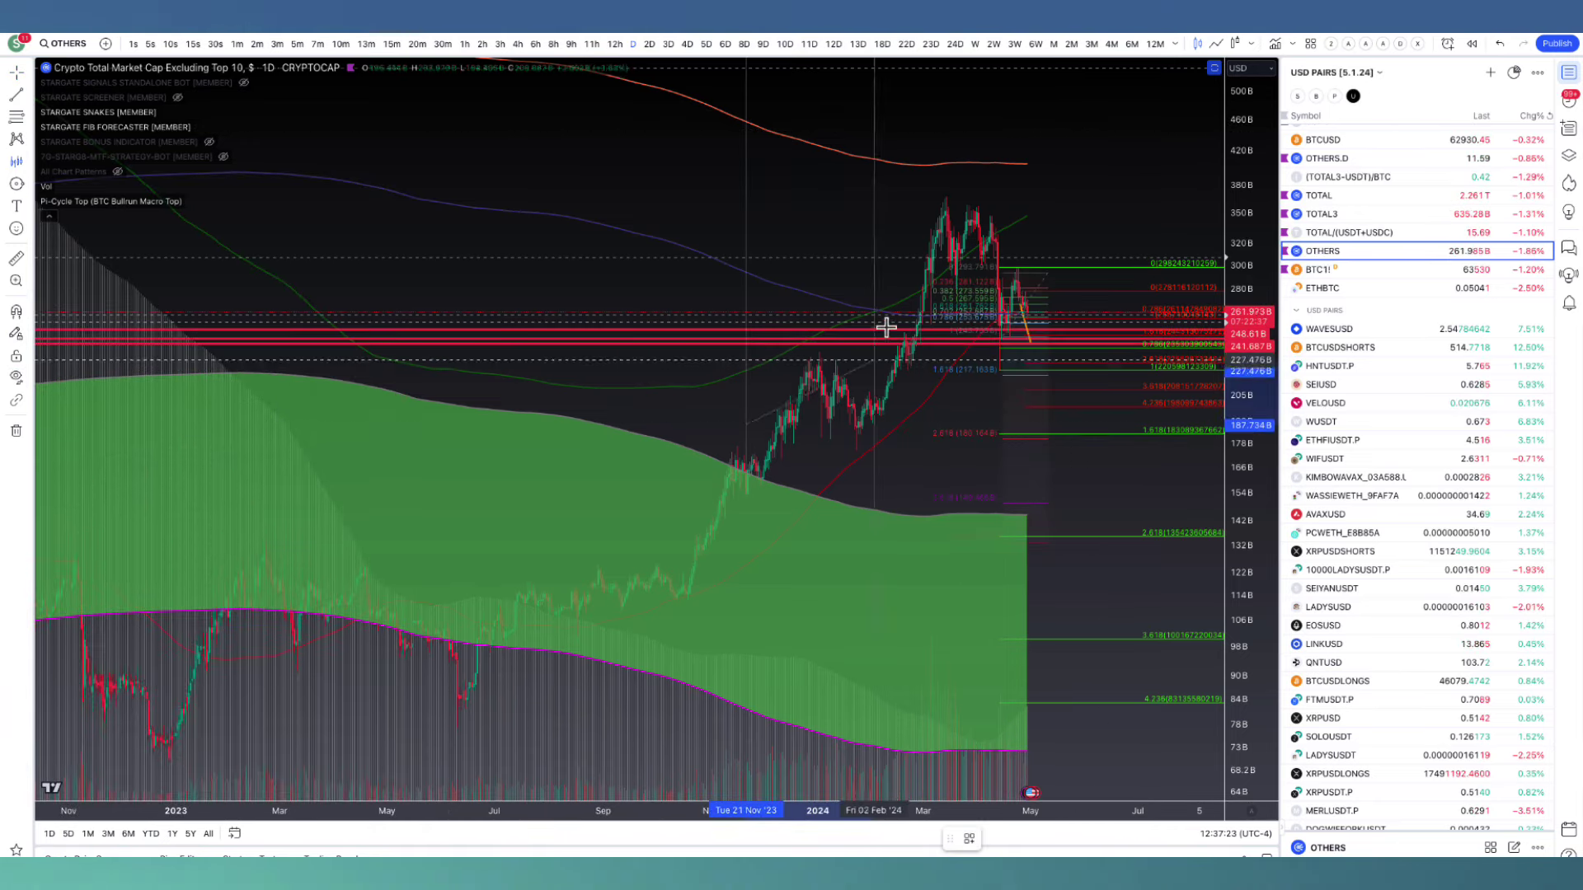
click(903, 351)
drag(888, 381, 1064, 321)
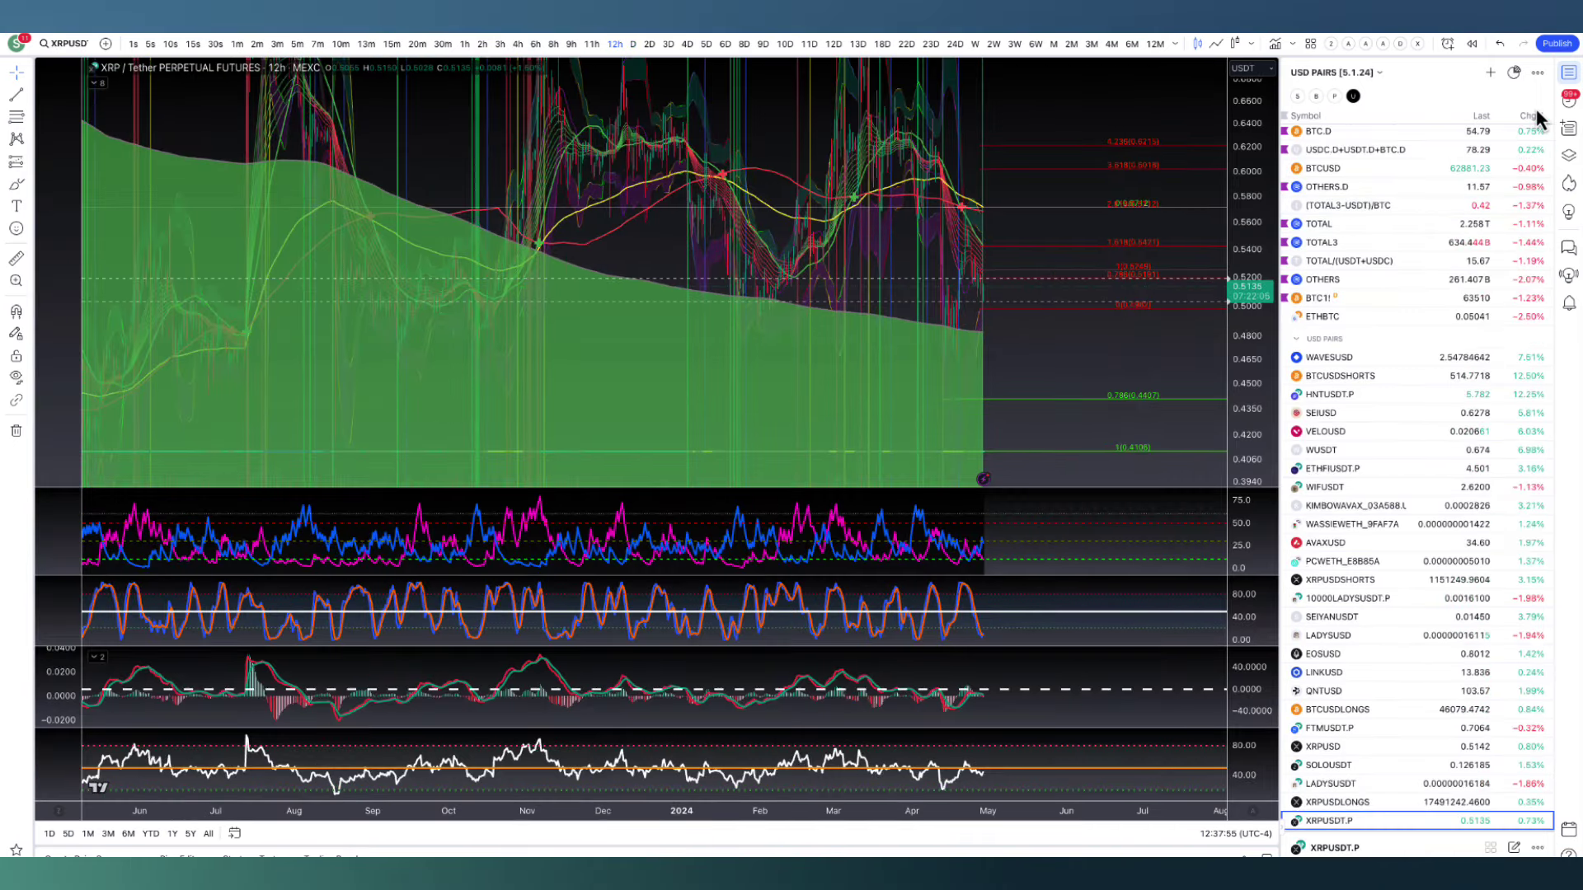
- Sort the USD PAIRS watchlist by percentage change, highest first, and return to the Bitcoin / U.S. Dollar chart
click(1532, 115)
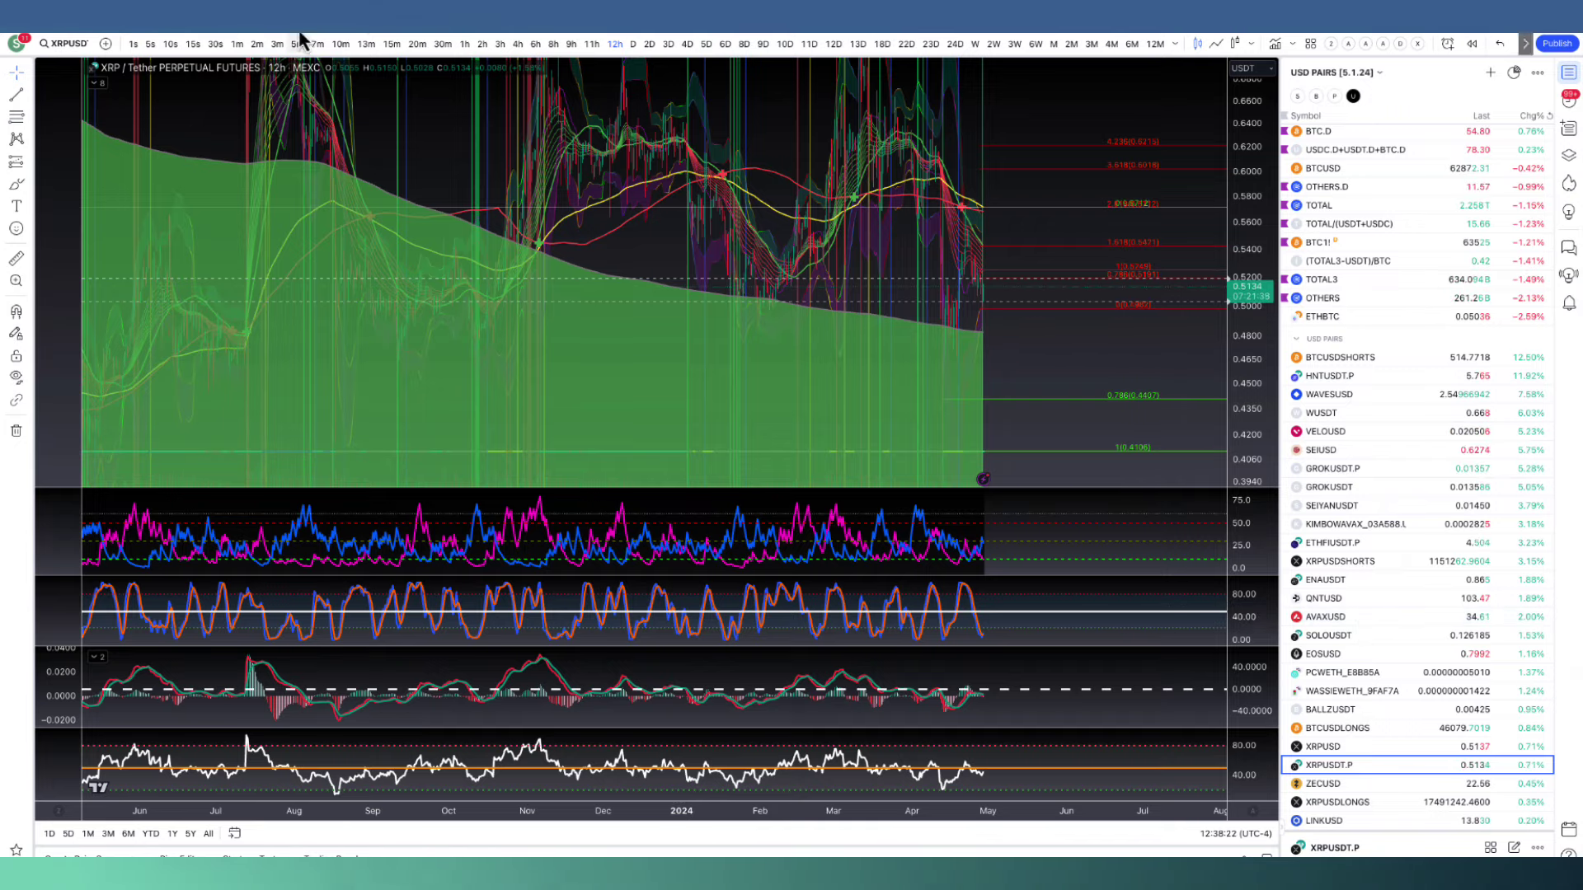
click(363, 23)
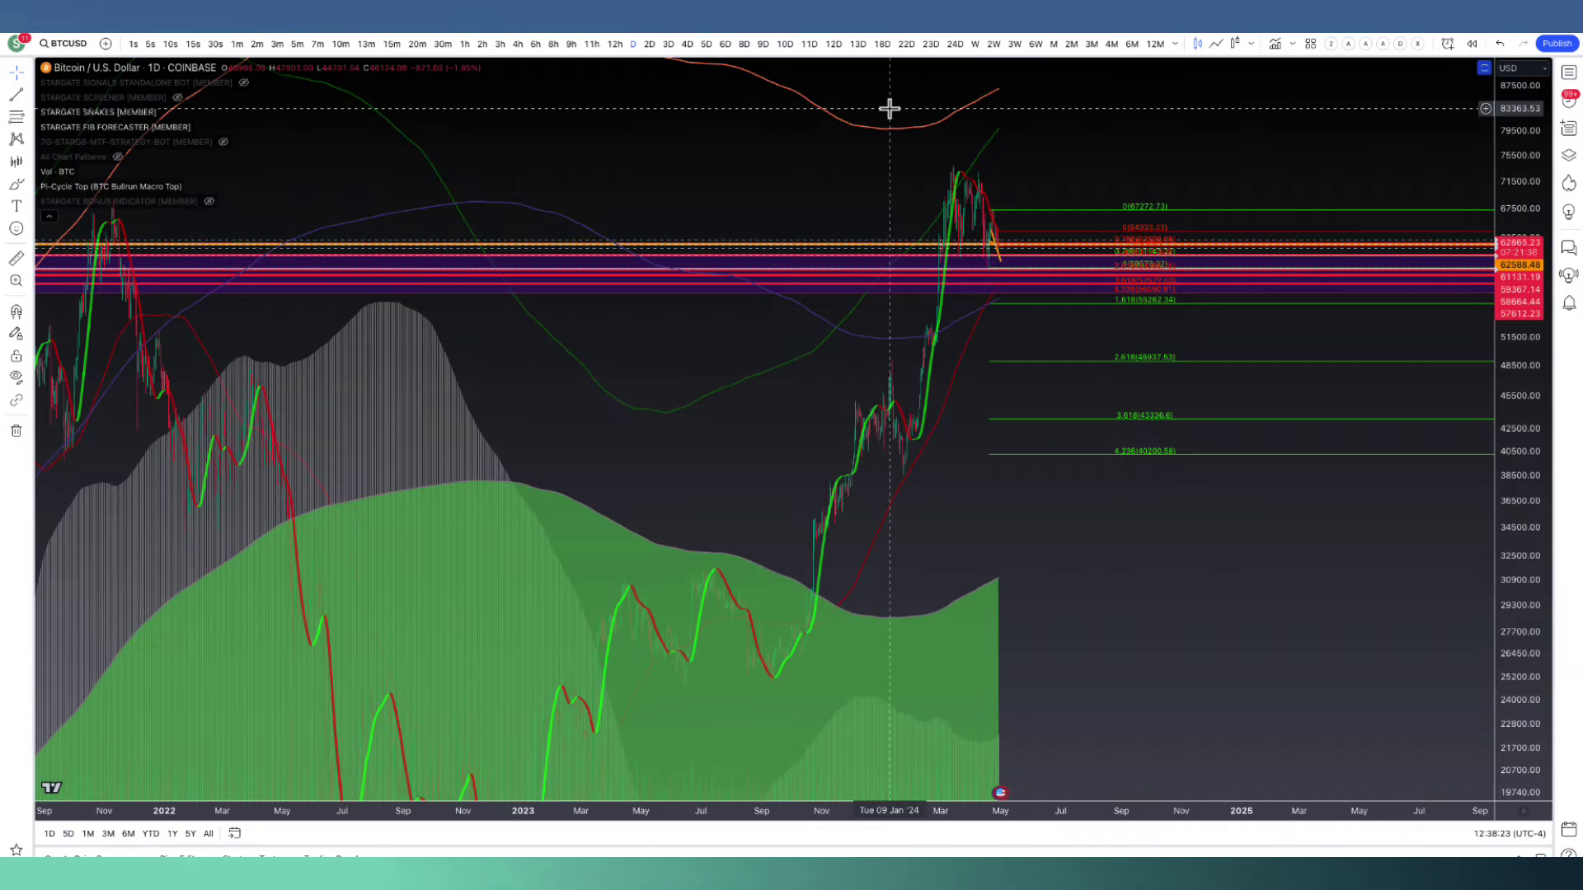